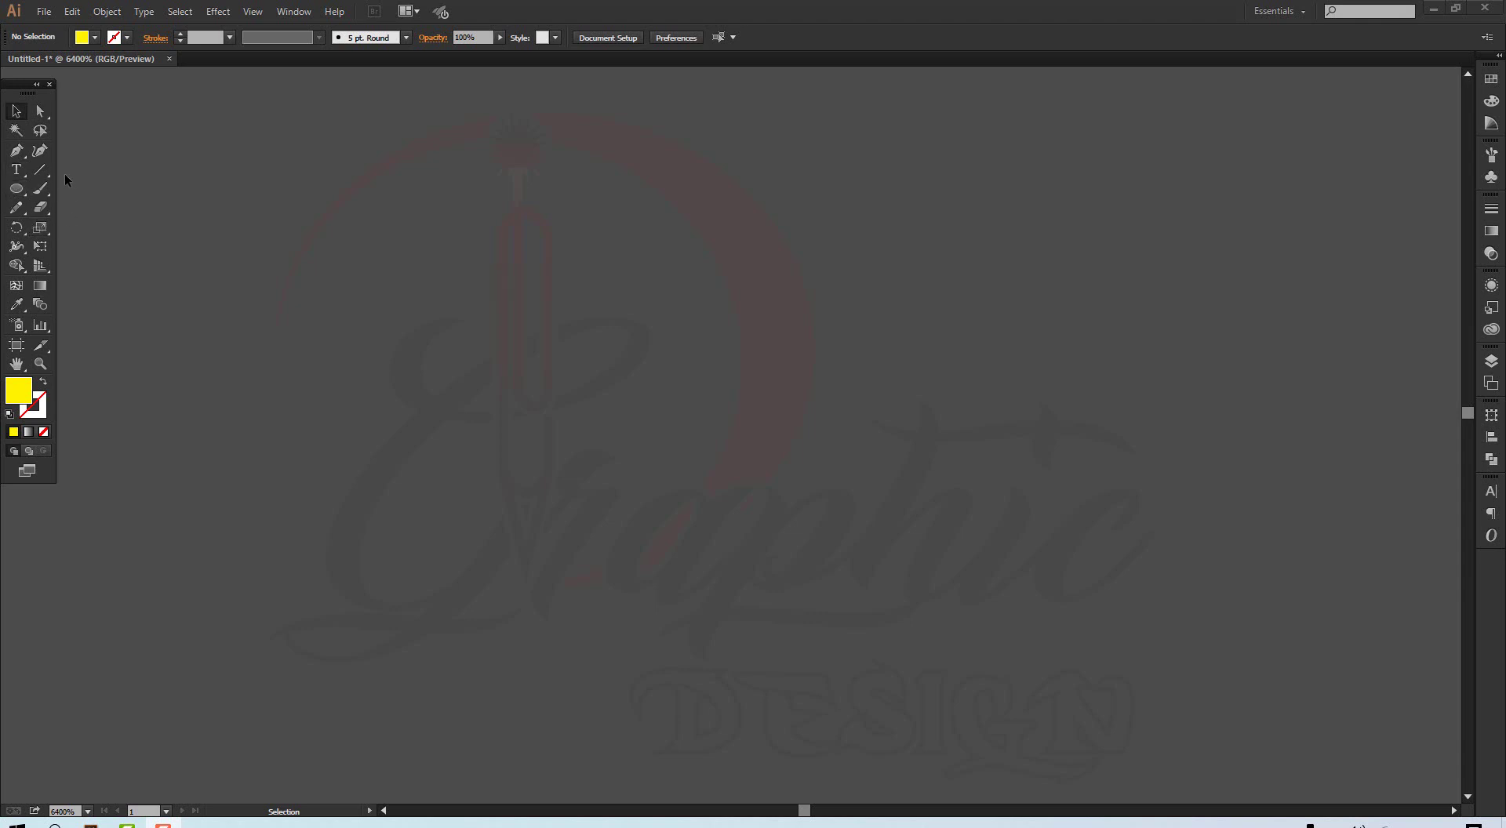
Choose the Ellipse tool to draw over the faint Graphic Design logo
{"action": "left_click", "coordinate": [15, 191]}
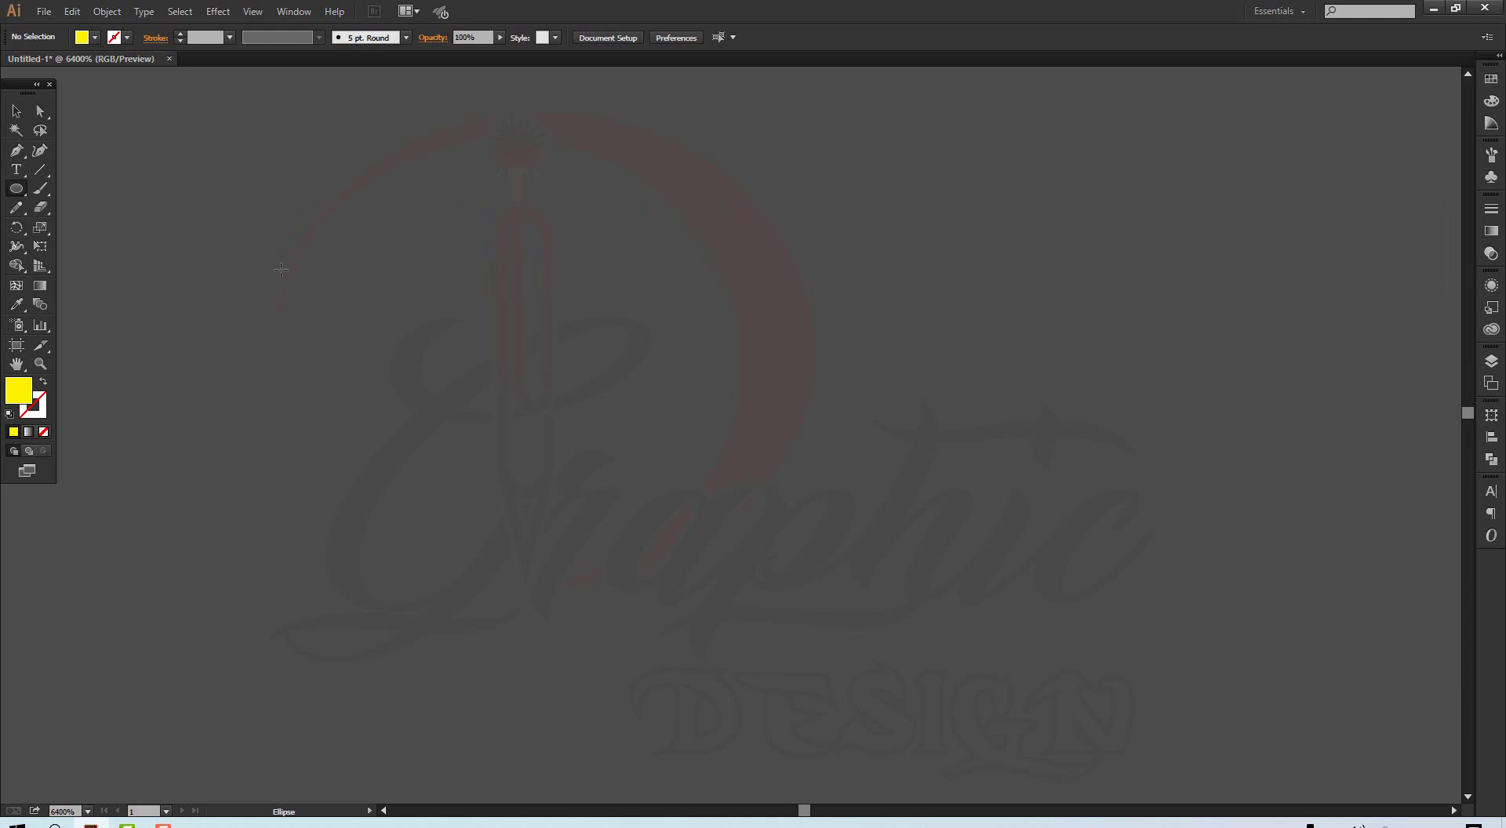
Draw a small yellow ellipse and move it above the logo's upper left
{"action": "left_click_drag", "start_coordinate": [281, 270], "coordinate": [331, 311]}
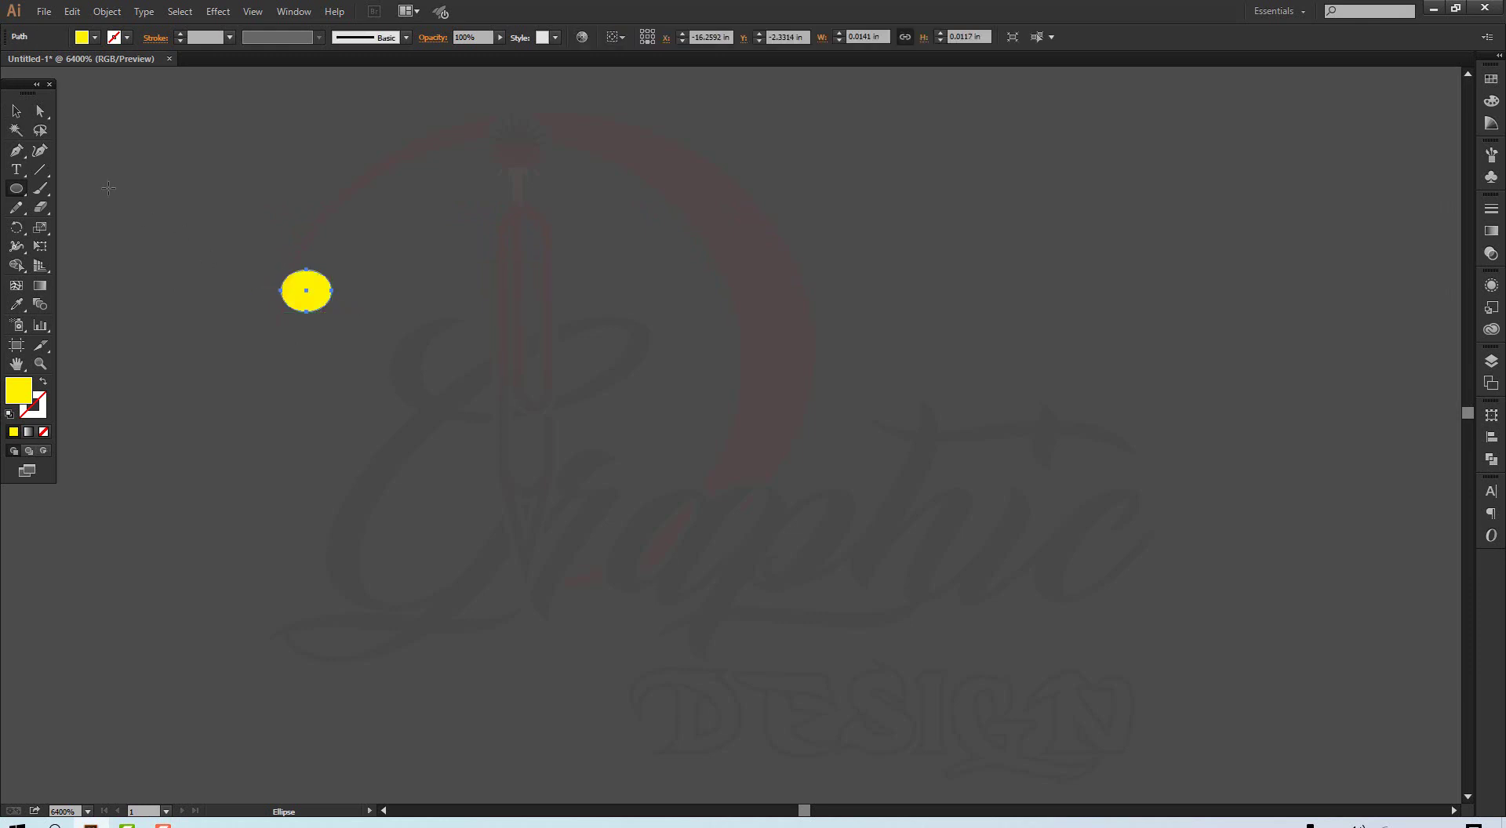
{"action": "left_click", "coordinate": [16, 112]}
{"action": "left_click_drag", "start_coordinate": [286, 283], "coordinate": [183, 179]}
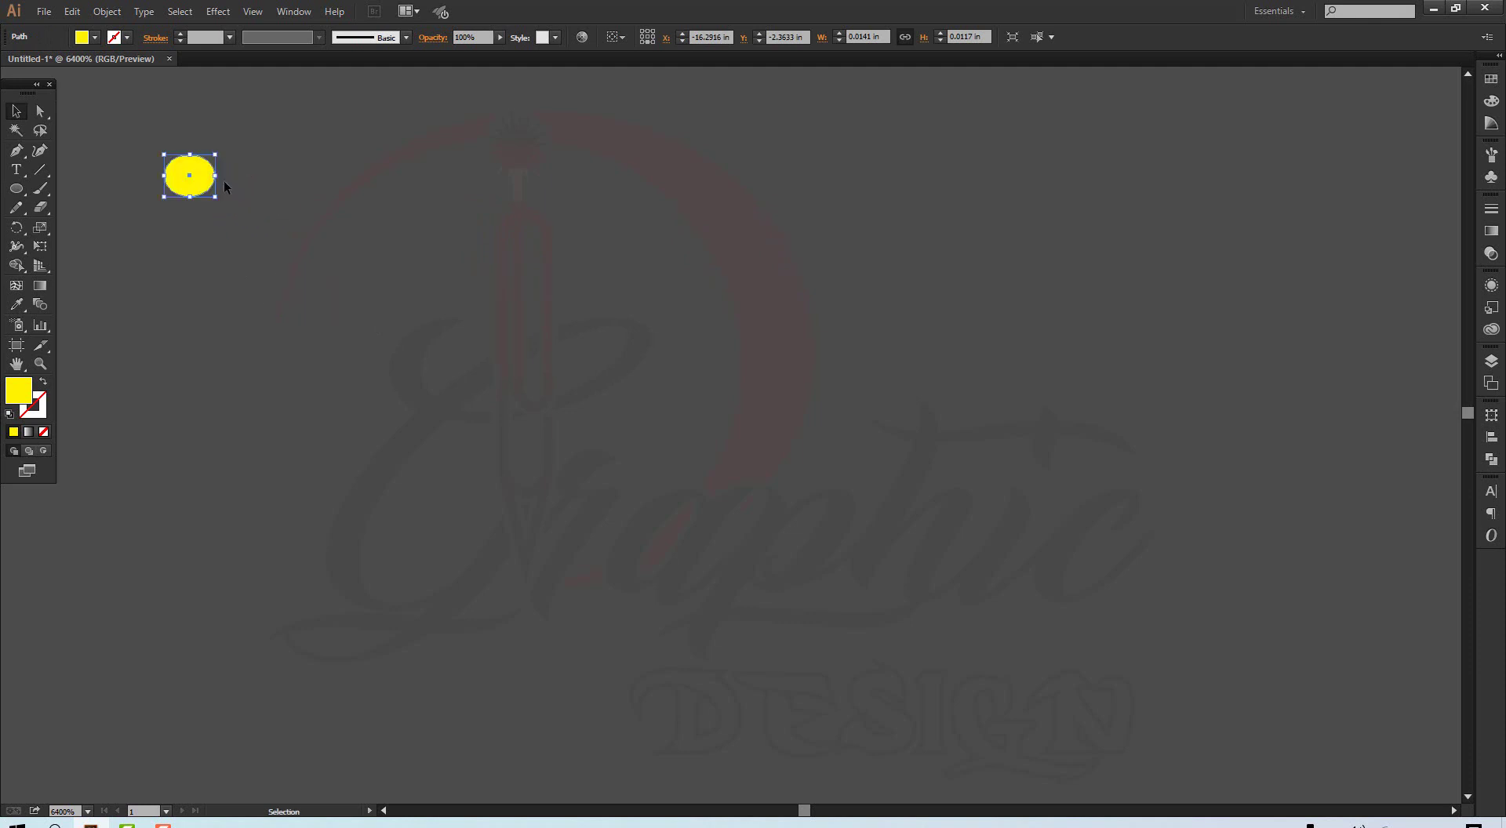
{"action": "left_click", "coordinate": [191, 226]}
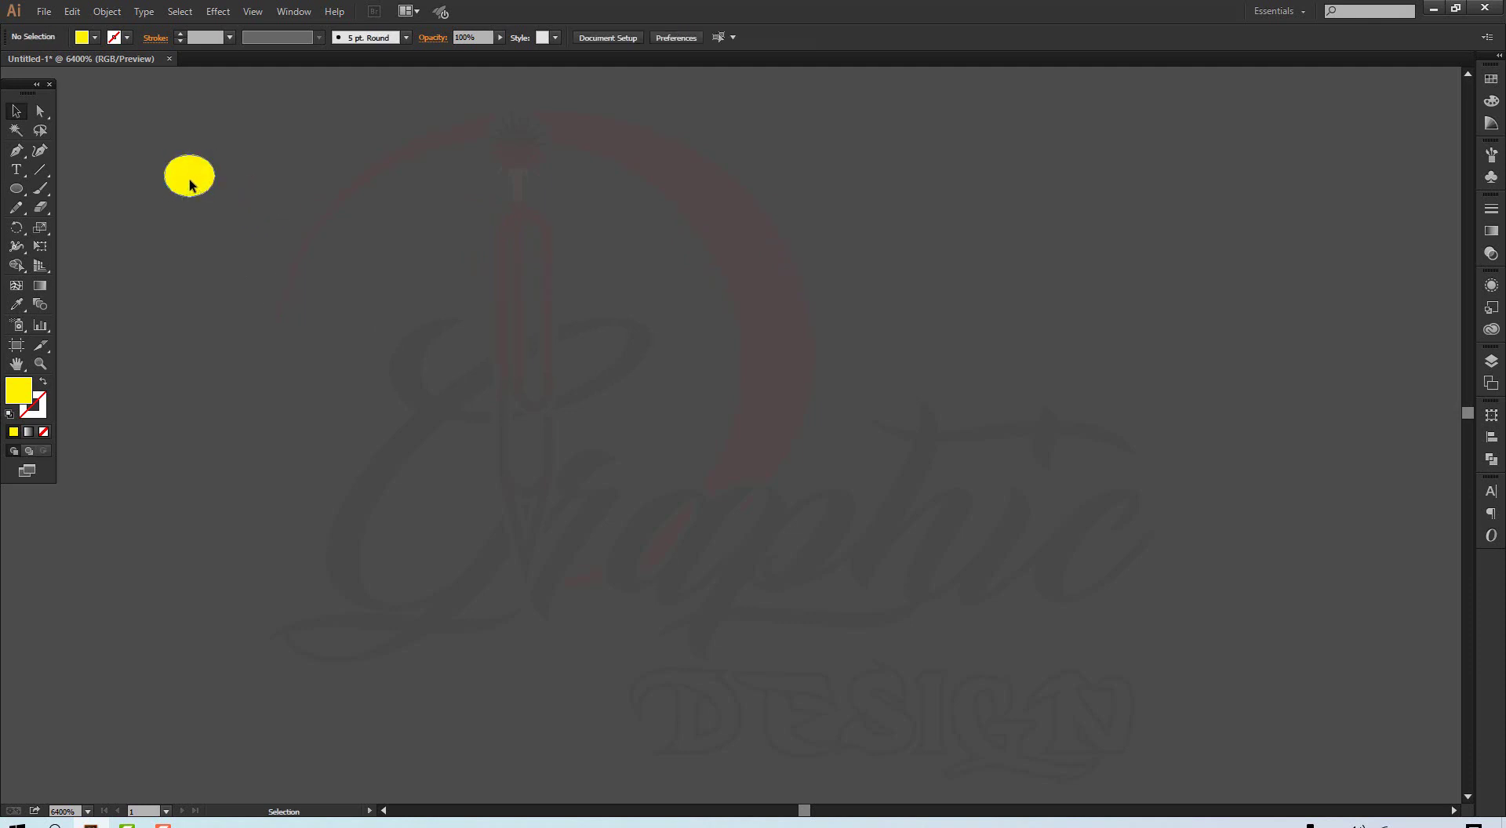
{"action": "left_click", "coordinate": [190, 185]}
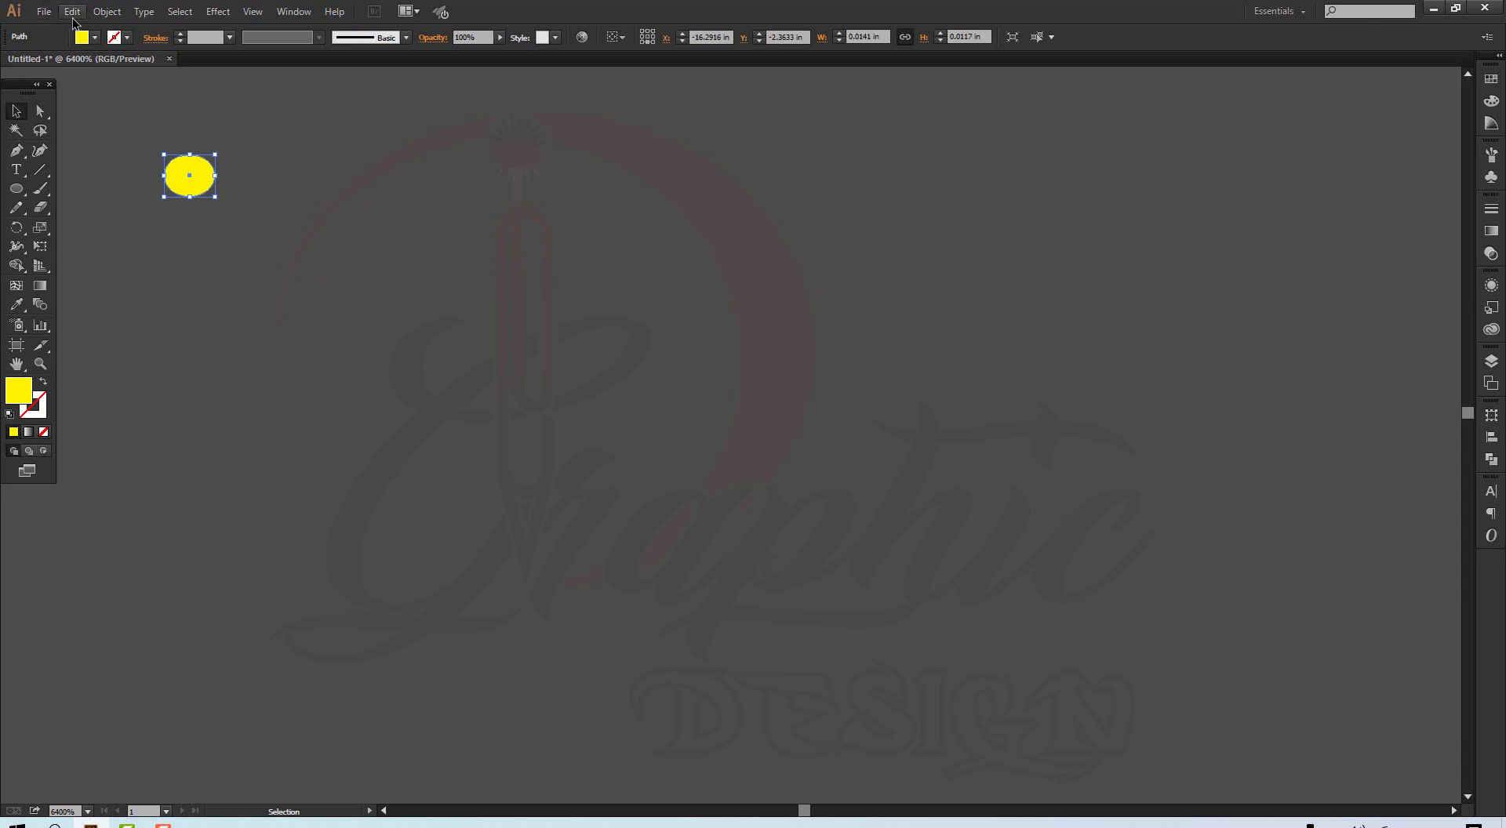
Copy the yellow ellipse and Paste in Front to duplicate it on top
{"action": "left_click", "coordinate": [72, 12]}
{"action": "left_click", "coordinate": [91, 93]}
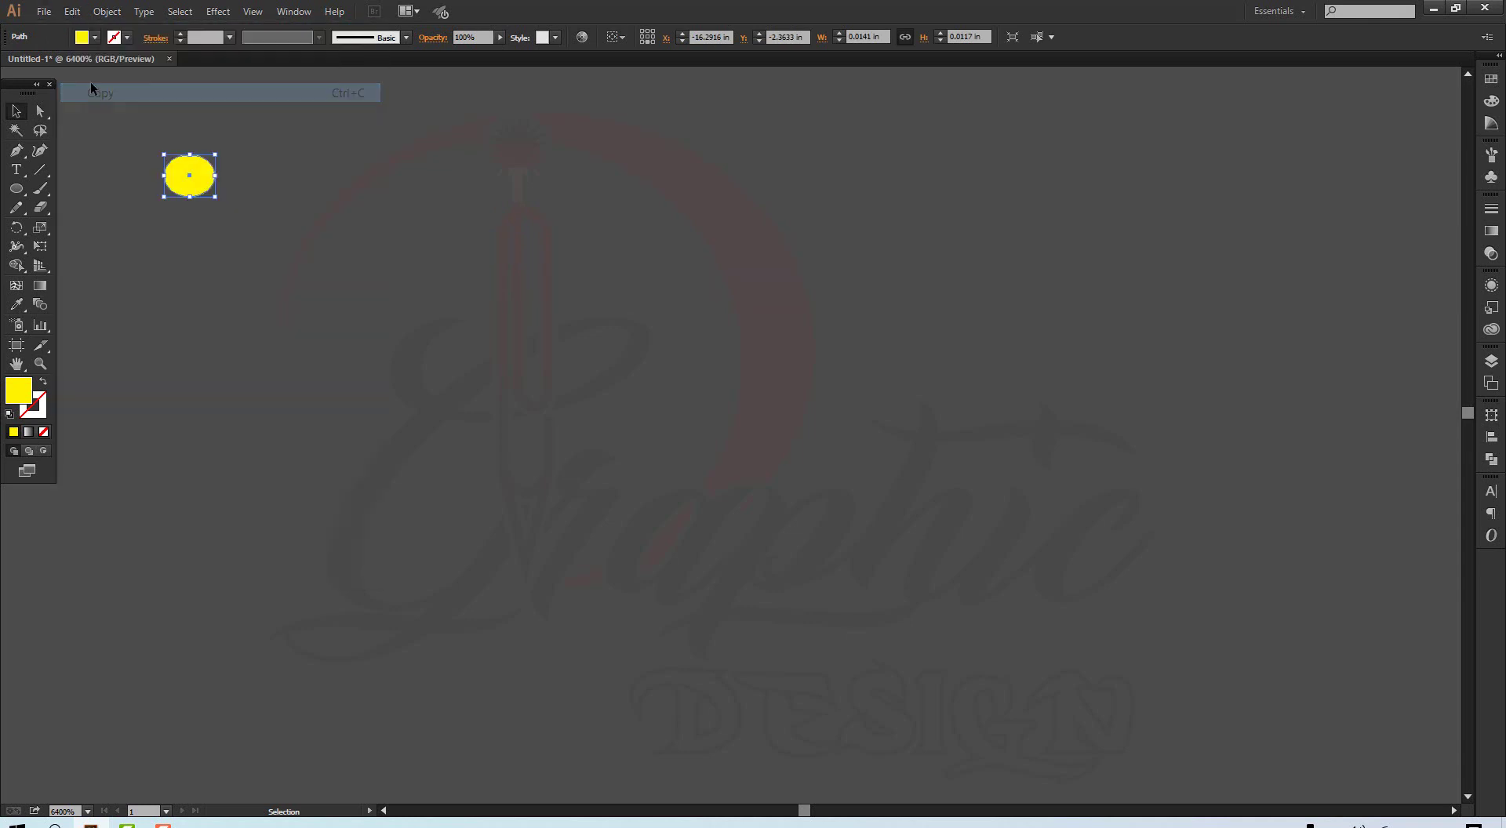
{"action": "left_click", "coordinate": [73, 11]}
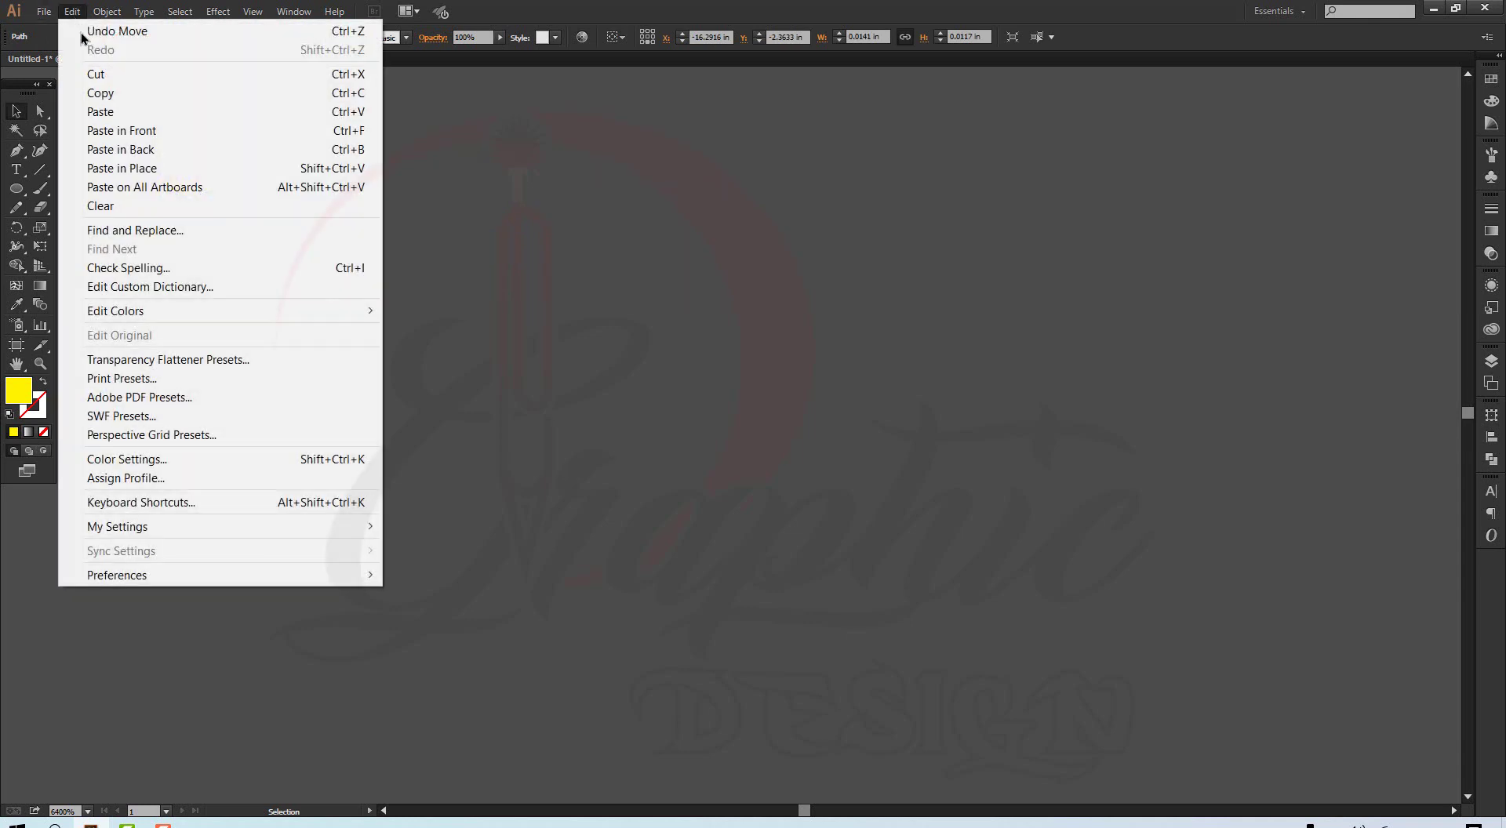
{"action": "left_click", "coordinate": [109, 132]}
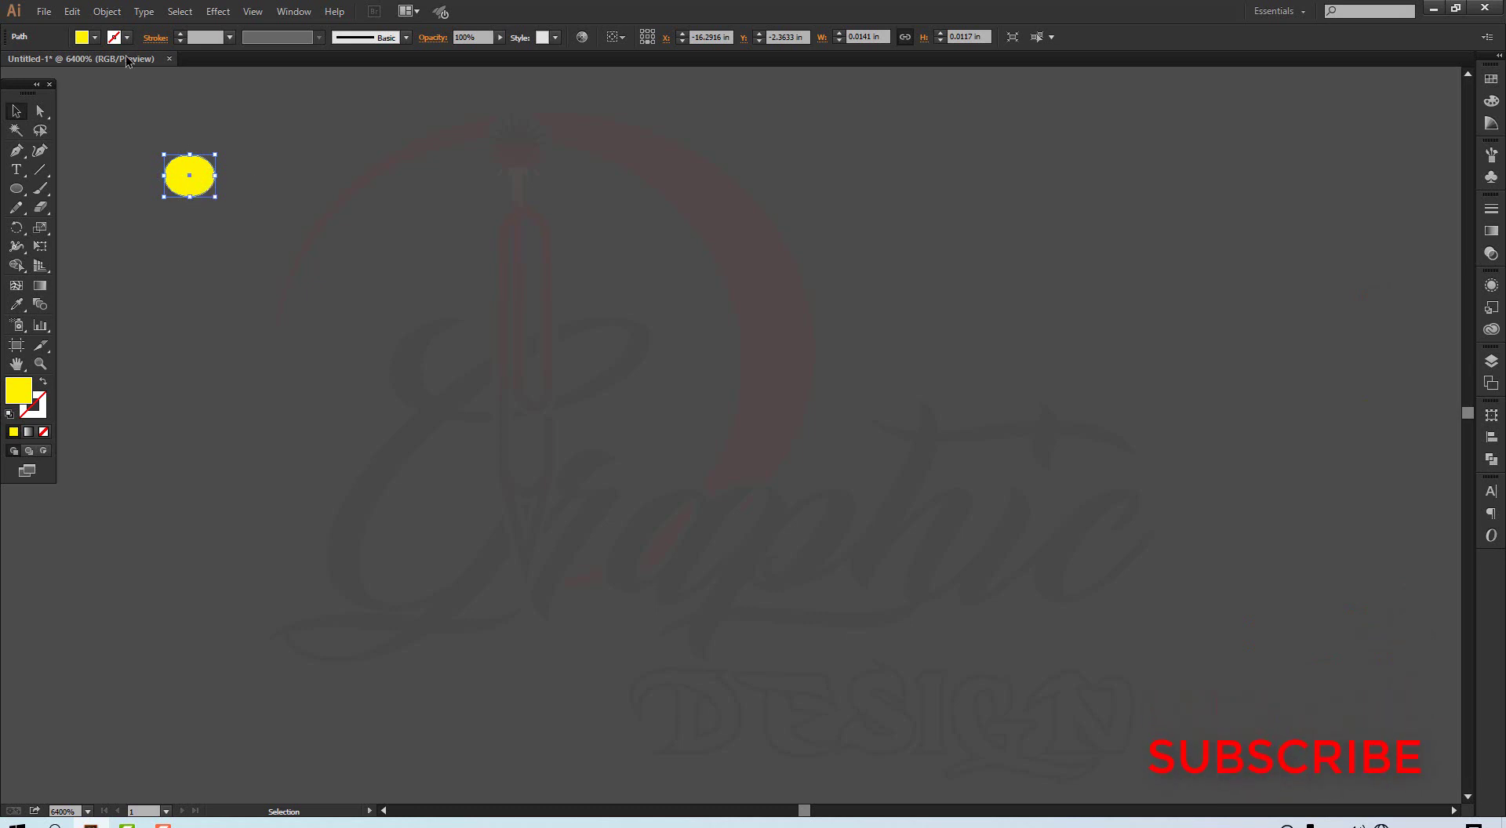
Fill the pasted copy blue and move it just right of the yellow ellipse
{"action": "left_click", "coordinate": [95, 38]}
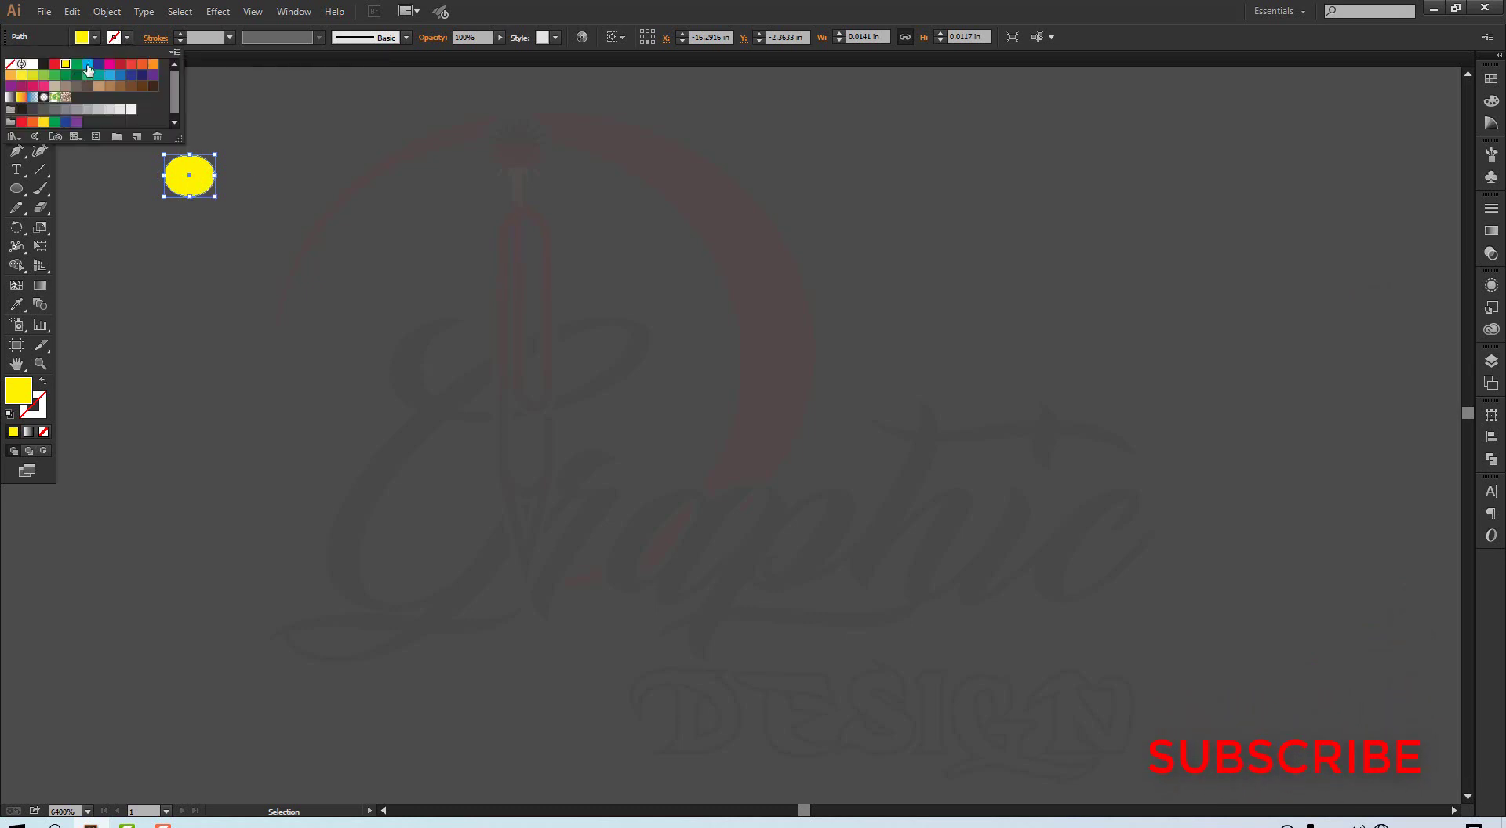
{"action": "left_click", "coordinate": [88, 65]}
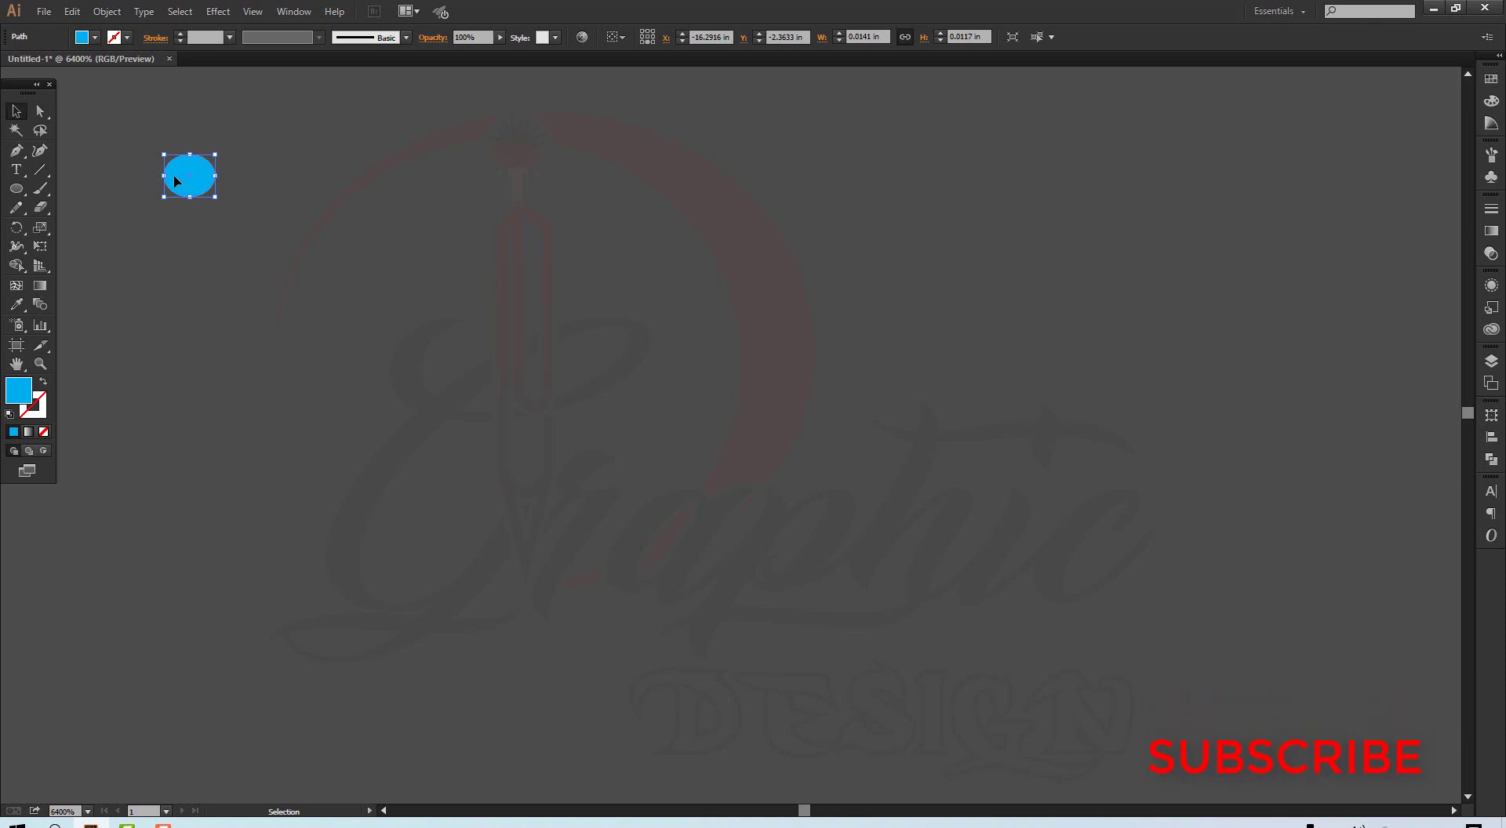
{"action": "left_click_drag", "start_coordinate": [175, 180], "coordinate": [261, 188]}
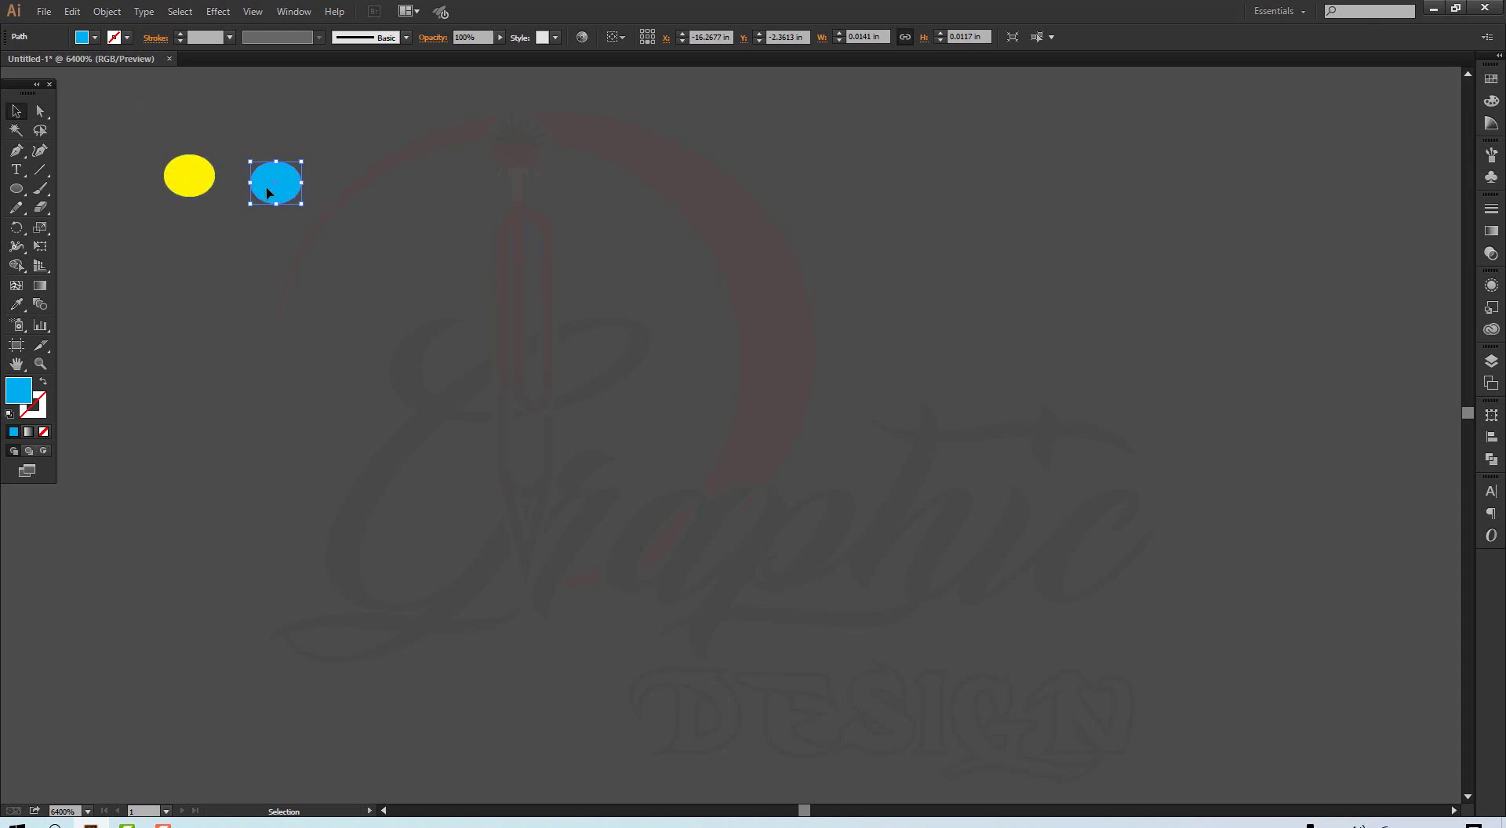
{"action": "left_click_drag", "start_coordinate": [266, 178], "coordinate": [253, 169]}
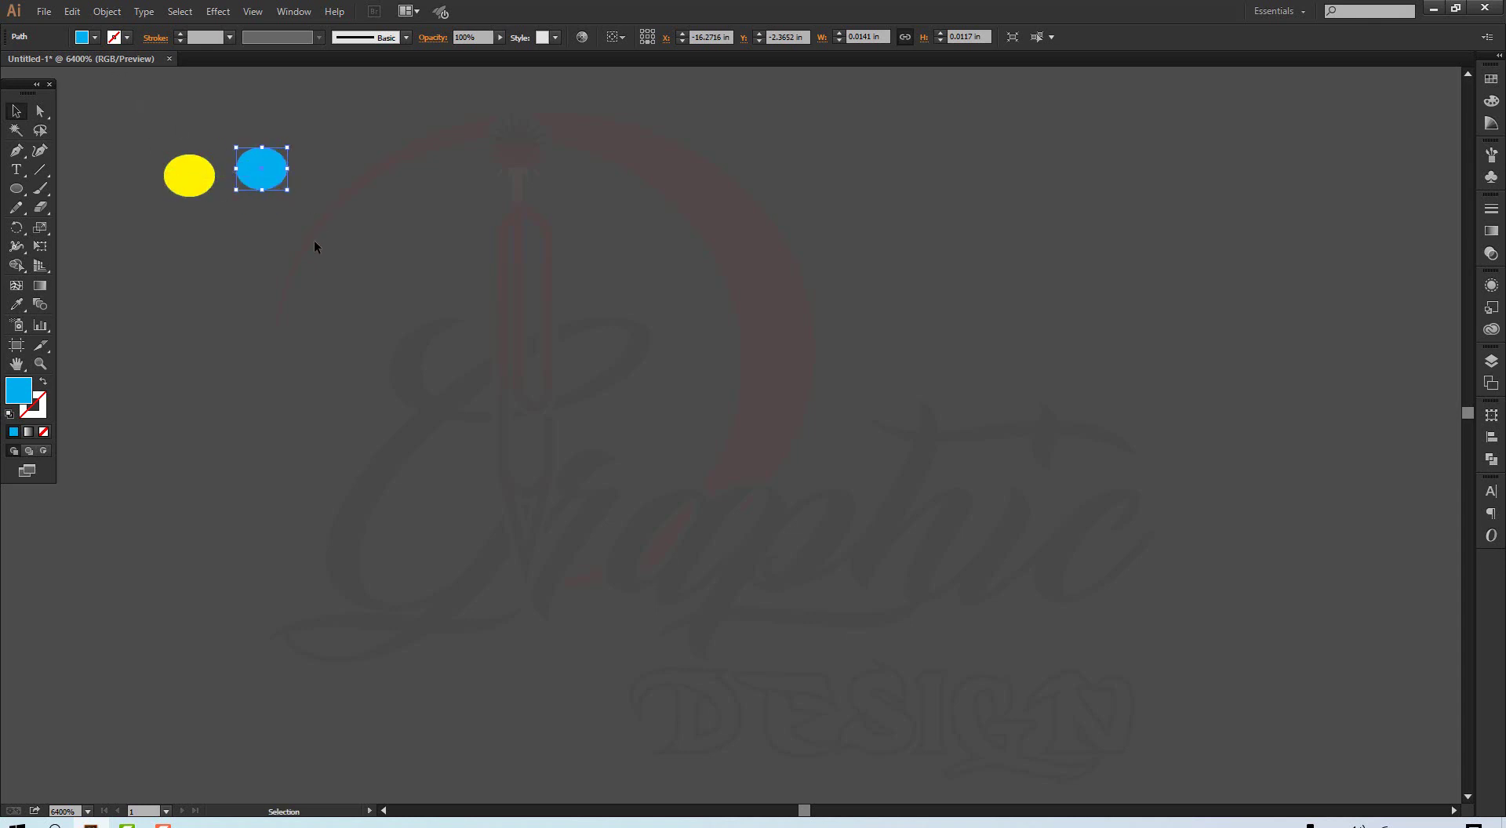
{"action": "left_click", "coordinate": [313, 240]}
Copy the yellow ellipse and Paste in Back to place a duplicate behind it
{"action": "left_click", "coordinate": [186, 174]}
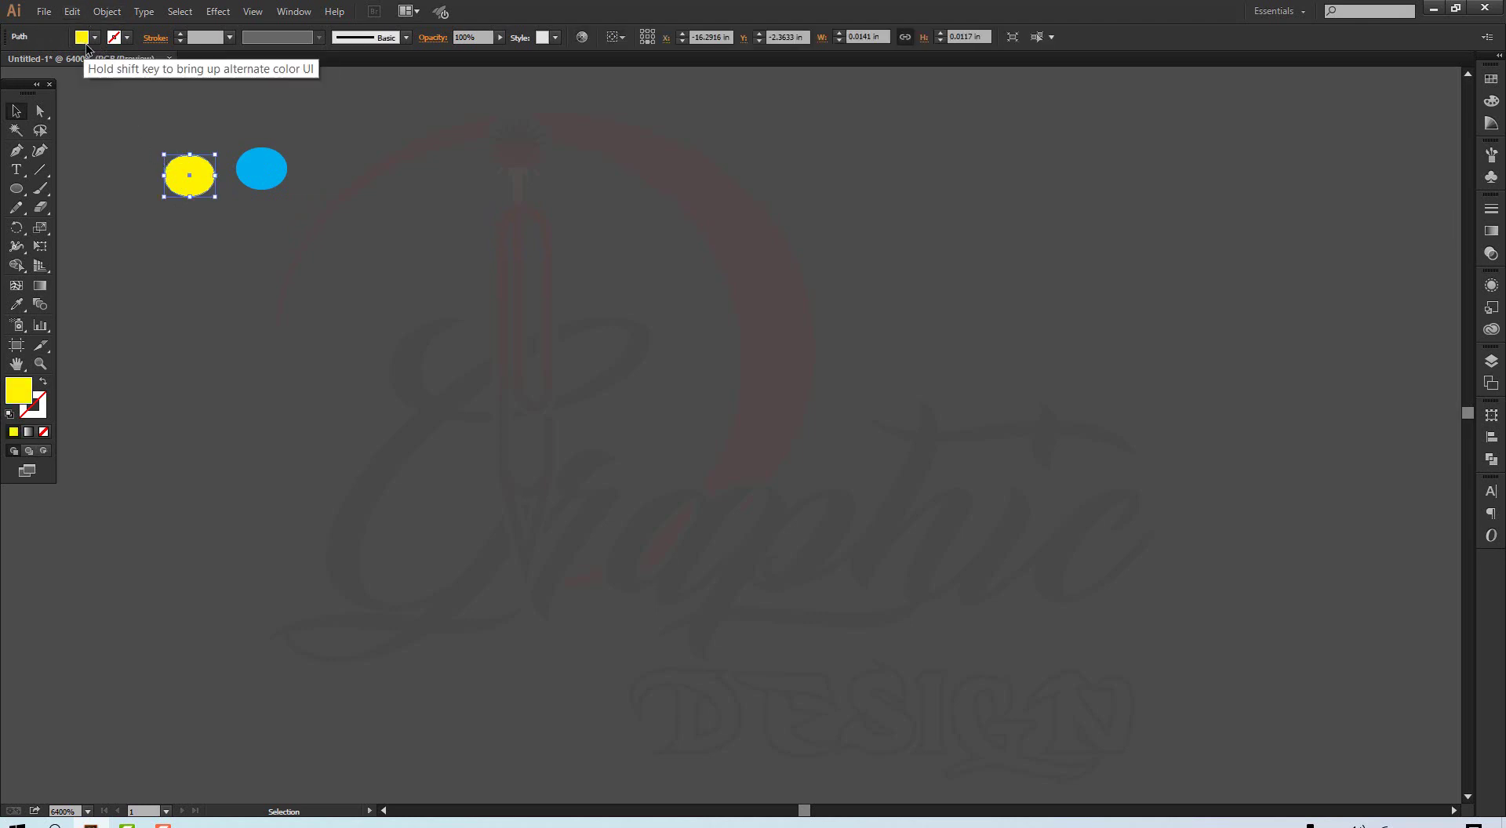
{"action": "left_click", "coordinate": [77, 19]}
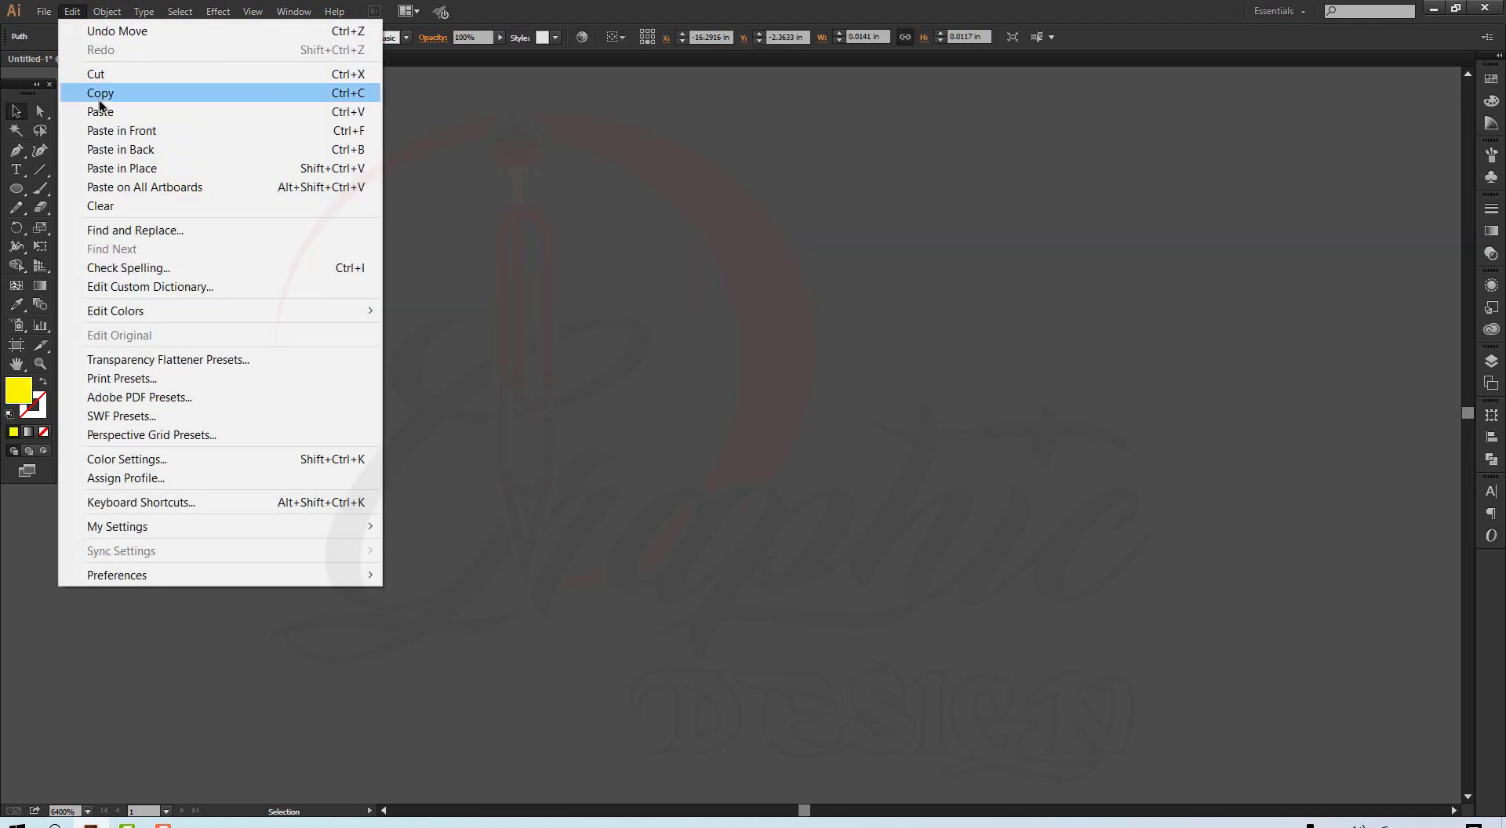
{"action": "left_click", "coordinate": [101, 94]}
{"action": "left_click", "coordinate": [75, 15]}
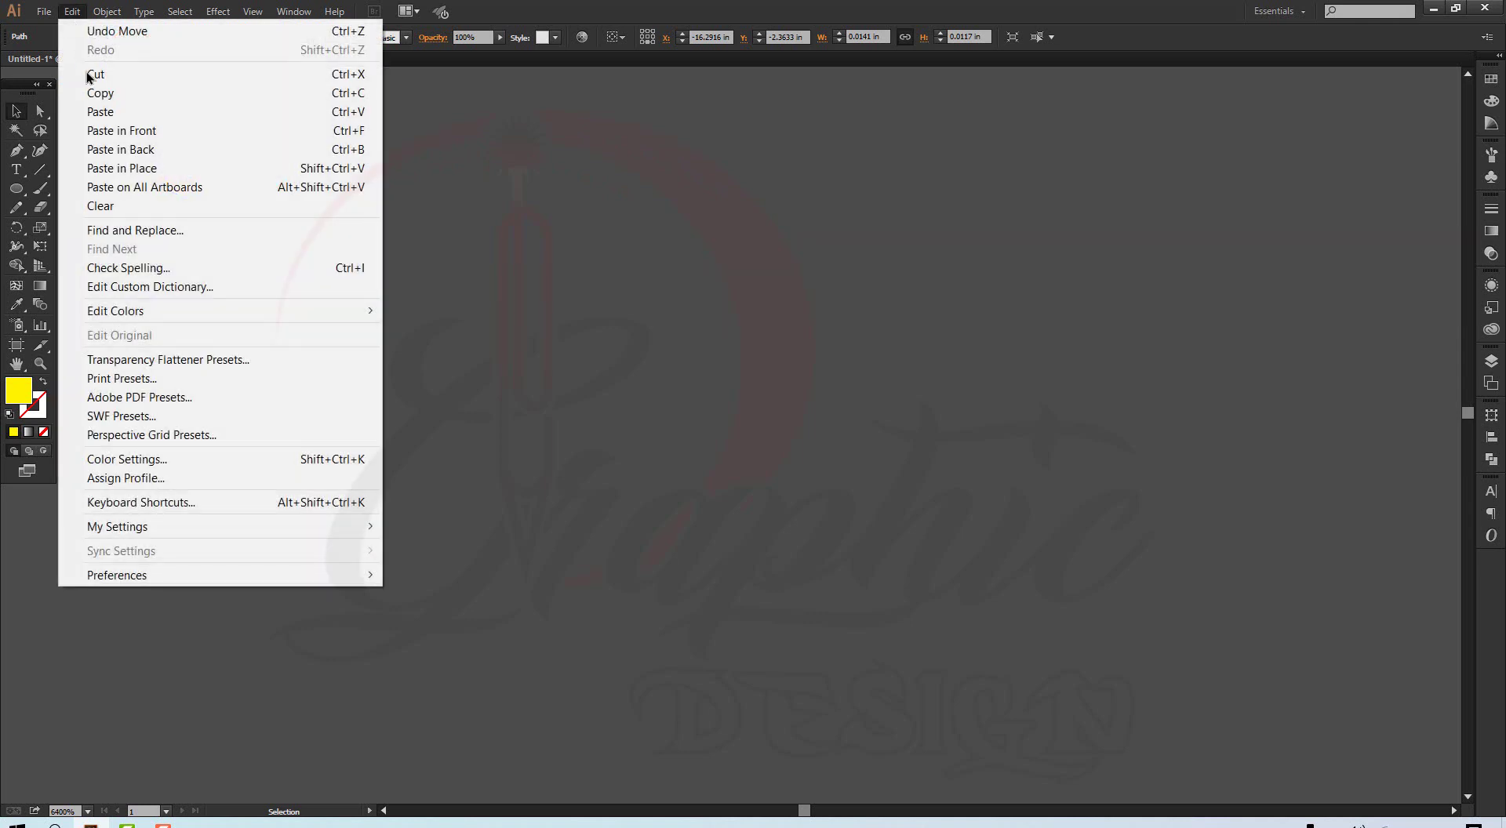
{"action": "left_click", "coordinate": [106, 153]}
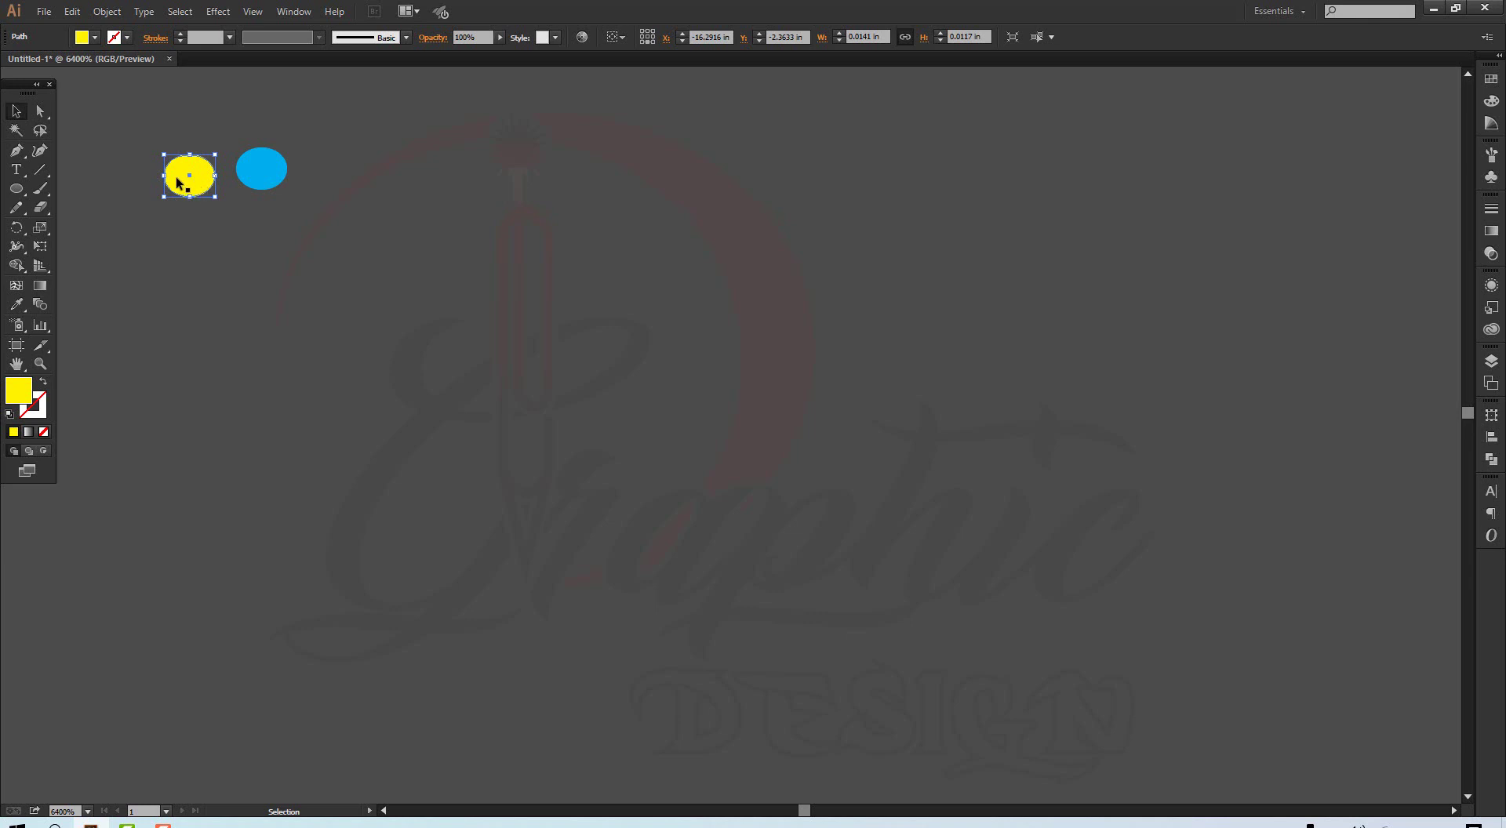
Choose red from the Fill swatches for the pasted copy
{"action": "left_click", "coordinate": [73, 12]}
{"action": "left_click", "coordinate": [72, 13]}
{"action": "left_click", "coordinate": [95, 39]}
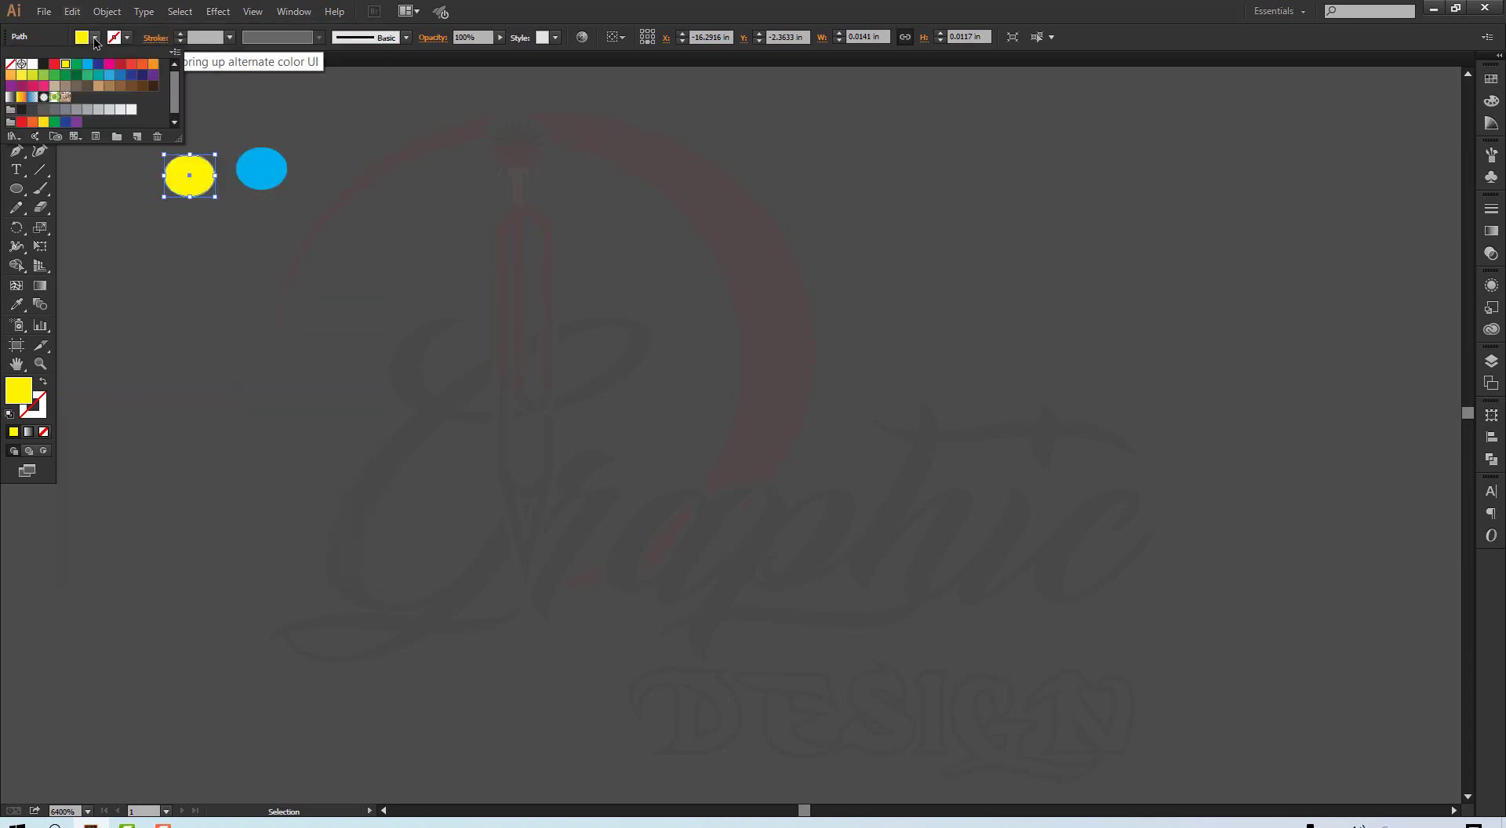
{"action": "left_click", "coordinate": [54, 65]}
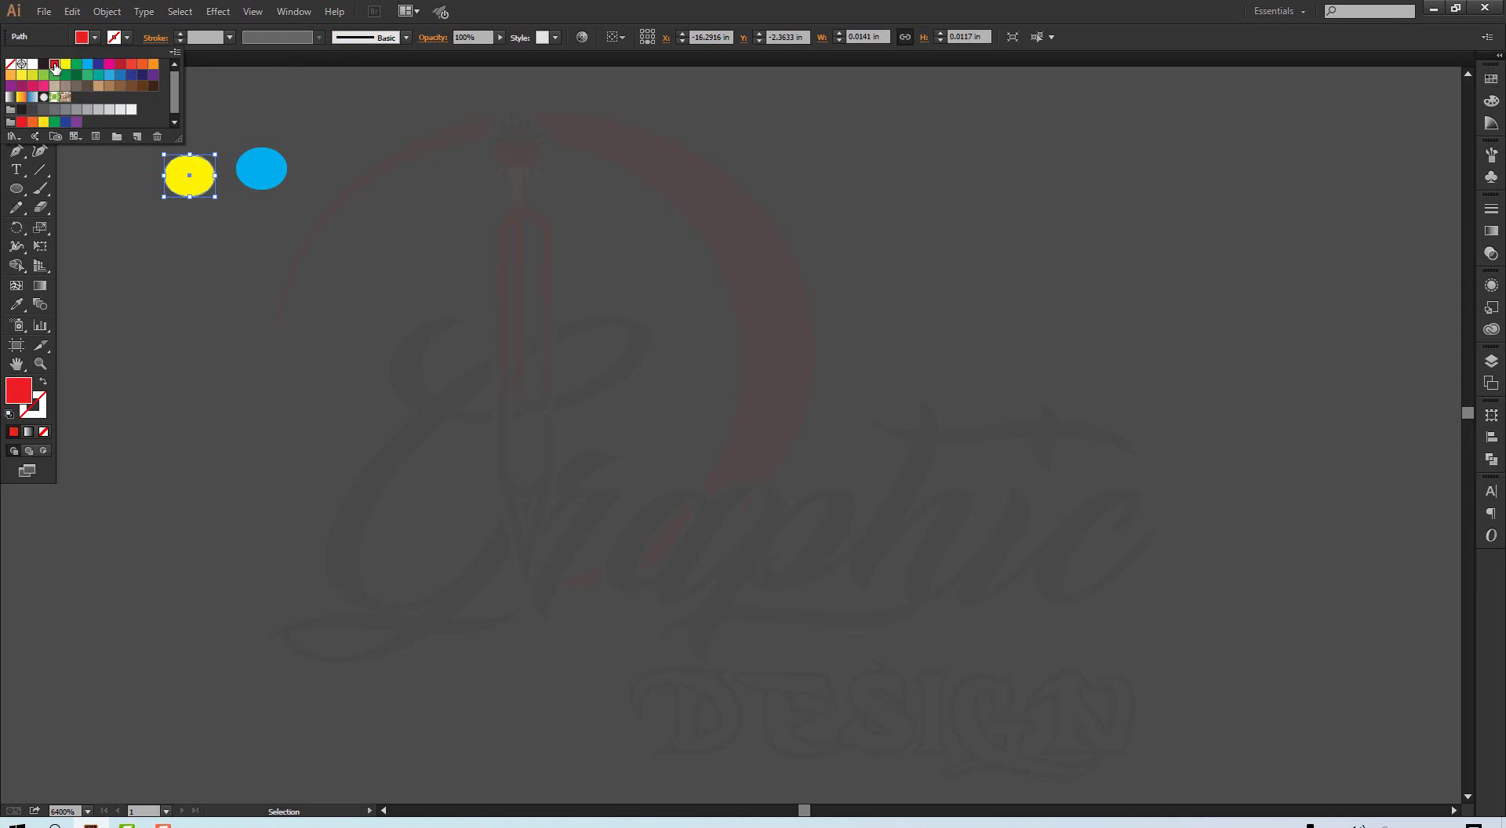
{"action": "left_click", "coordinate": [143, 248]}
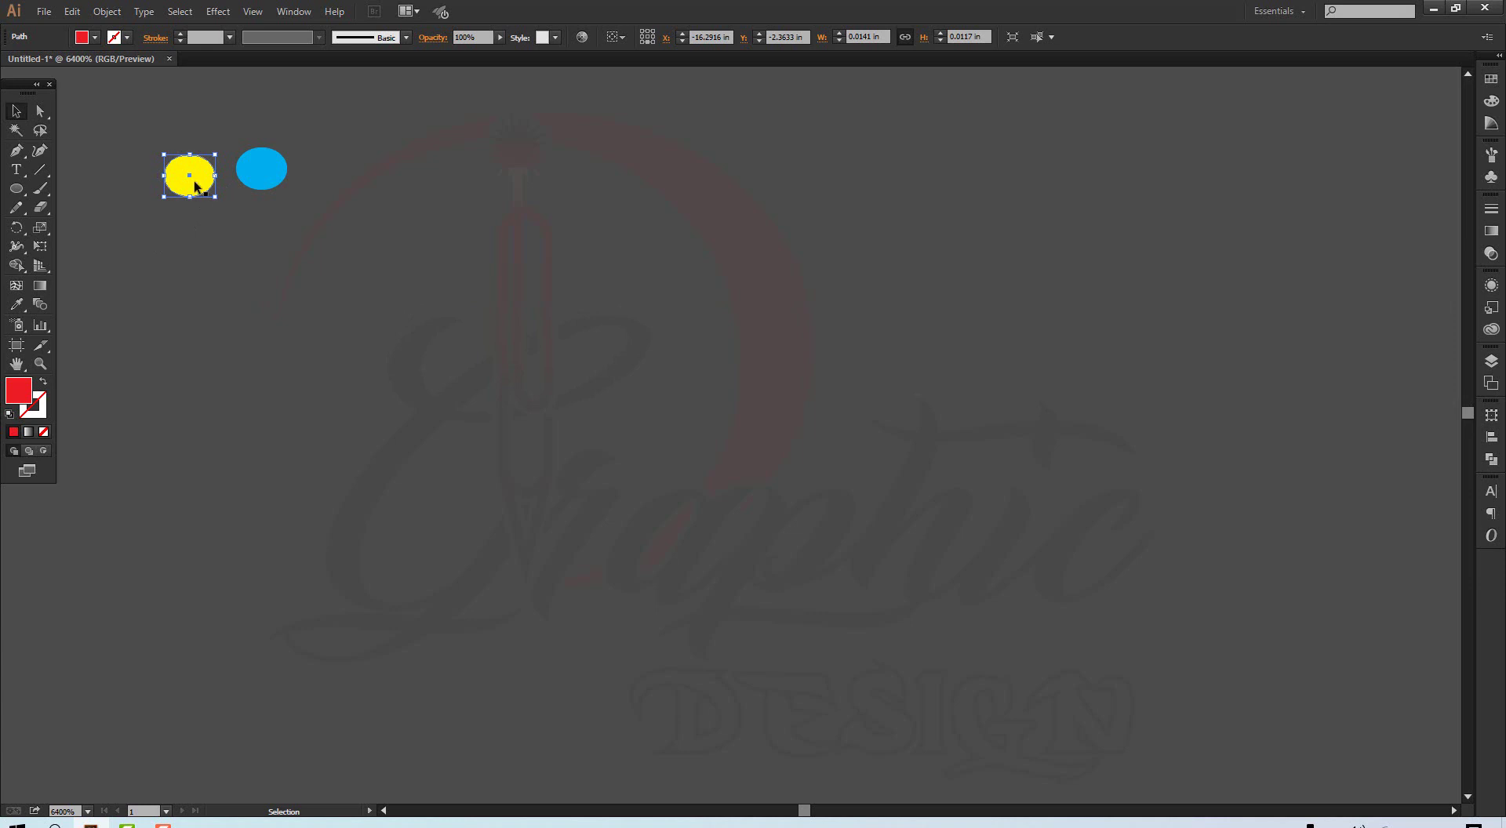
Move the yellow ellipse down below the red one, revealing the red copy
{"action": "left_click_drag", "start_coordinate": [196, 187], "coordinate": [165, 234]}
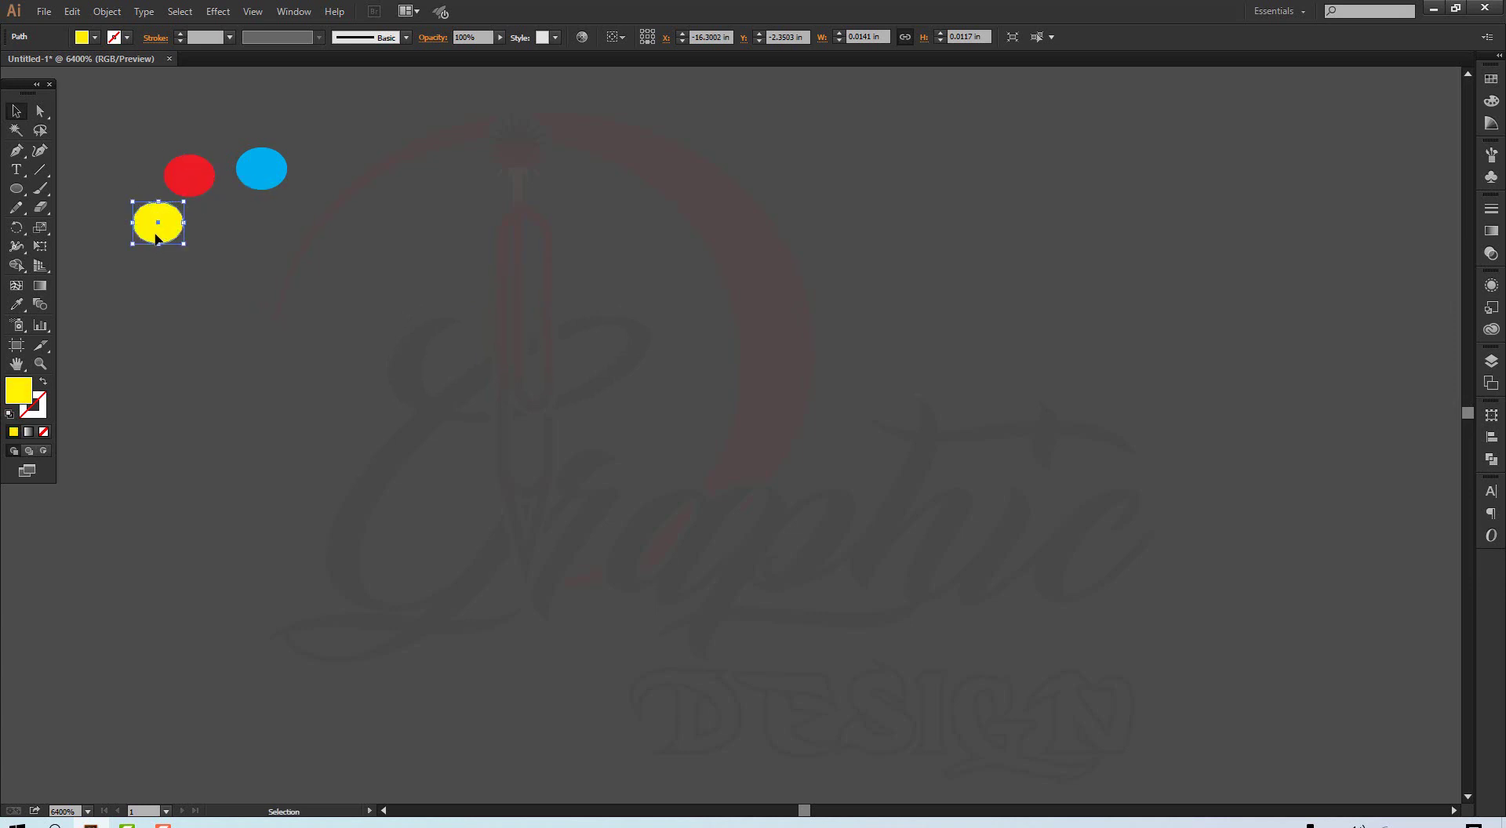
{"action": "left_click", "coordinate": [158, 295]}
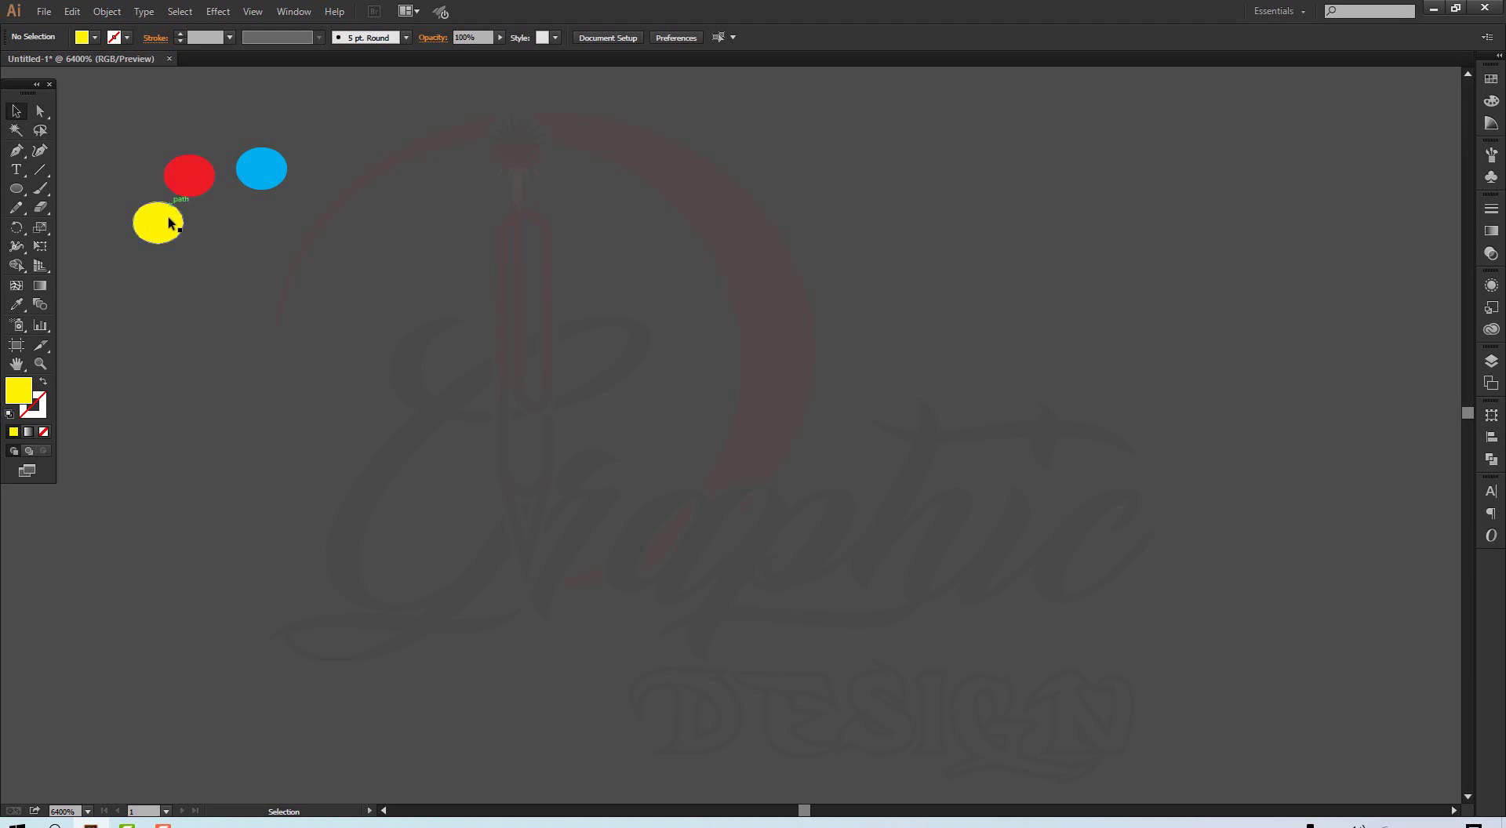
{"action": "mouse_move", "coordinate": [170, 224]}
{"action": "left_mouse_down"}
{"action": "mouse_move", "coordinate": [206, 319]}
{"action": "mouse_move", "coordinate": [180, 244]}
{"action": "left_mouse_up"}
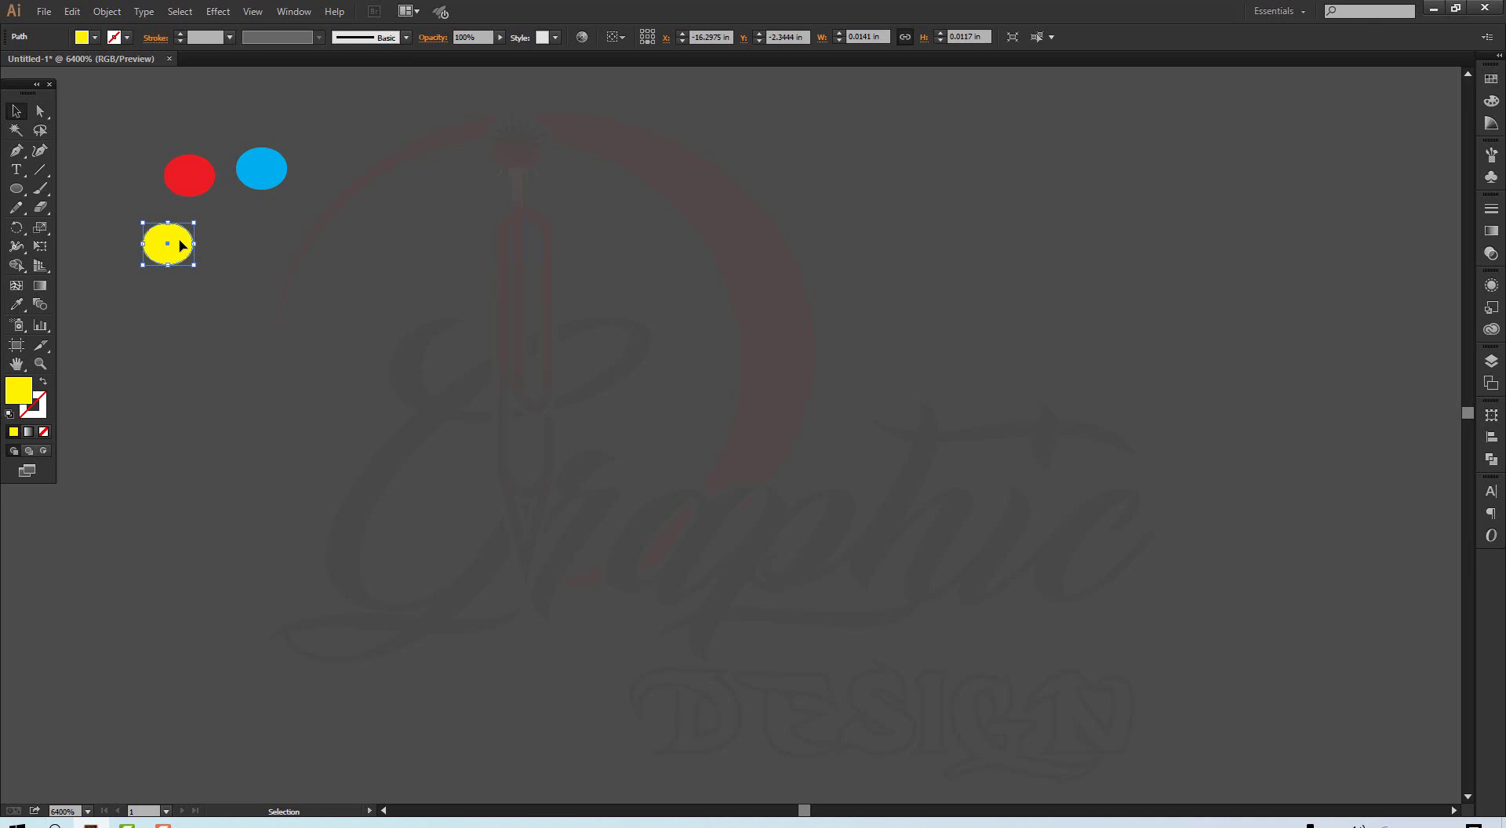
{"action": "key", "text": "a"}
{"action": "key", "text": "v"}
Fill an ellipse with CMYK Magenta and move it right of the yellow one
{"action": "left_click", "coordinate": [94, 38]}
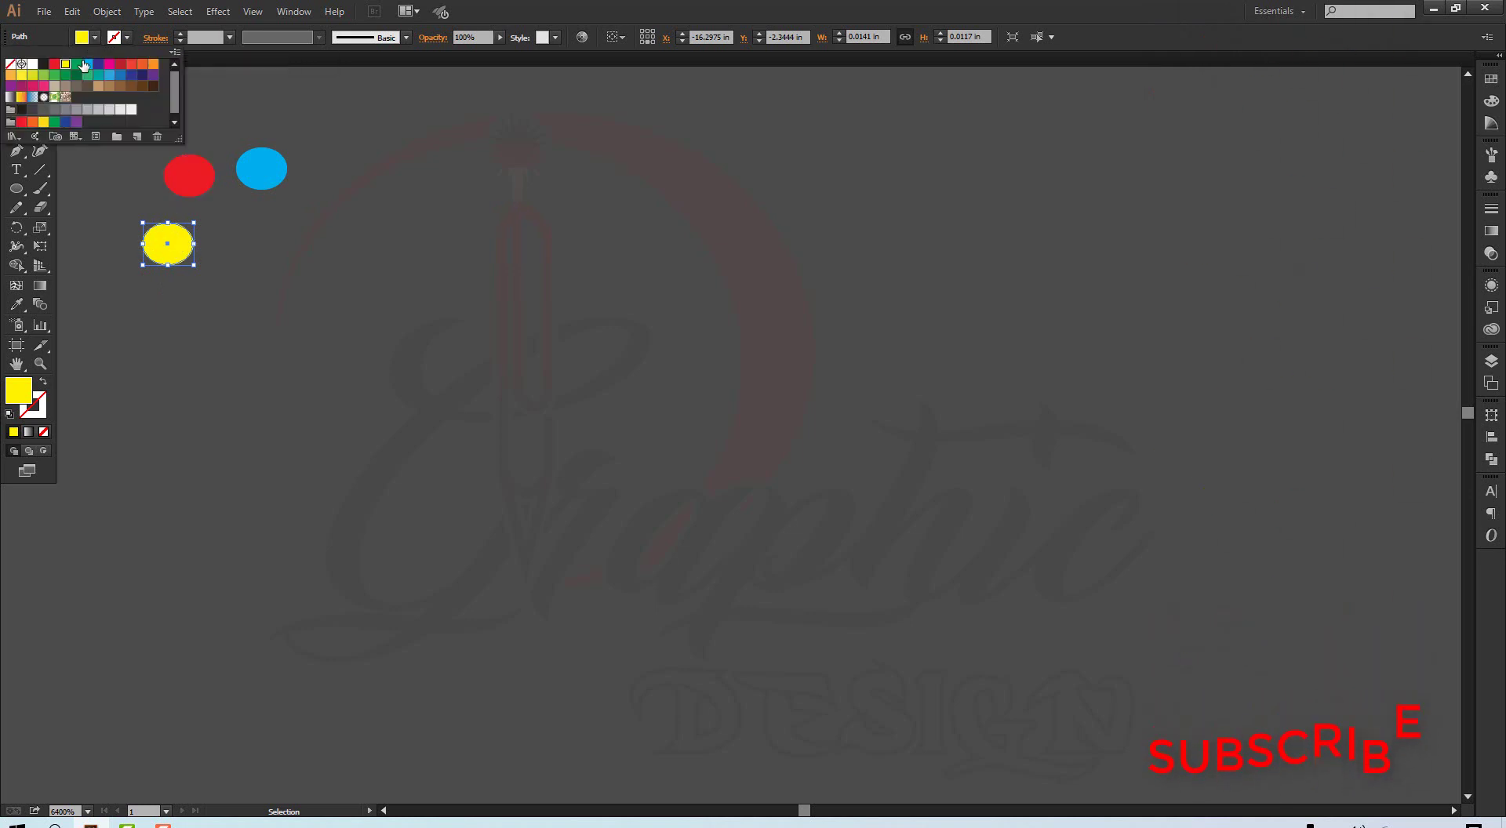
{"action": "left_click", "coordinate": [108, 65]}
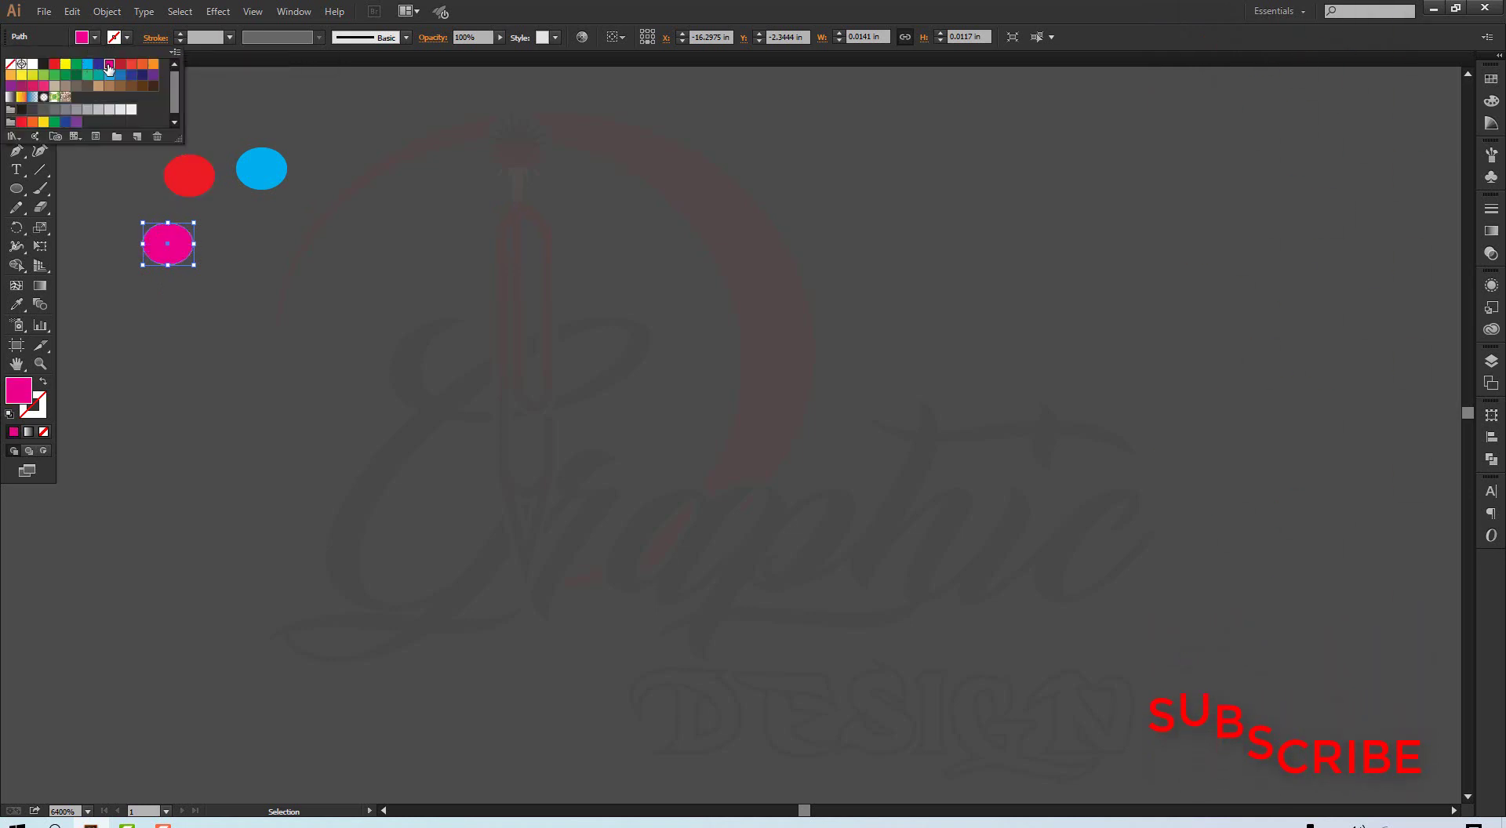
{"action": "left_click", "coordinate": [167, 245]}
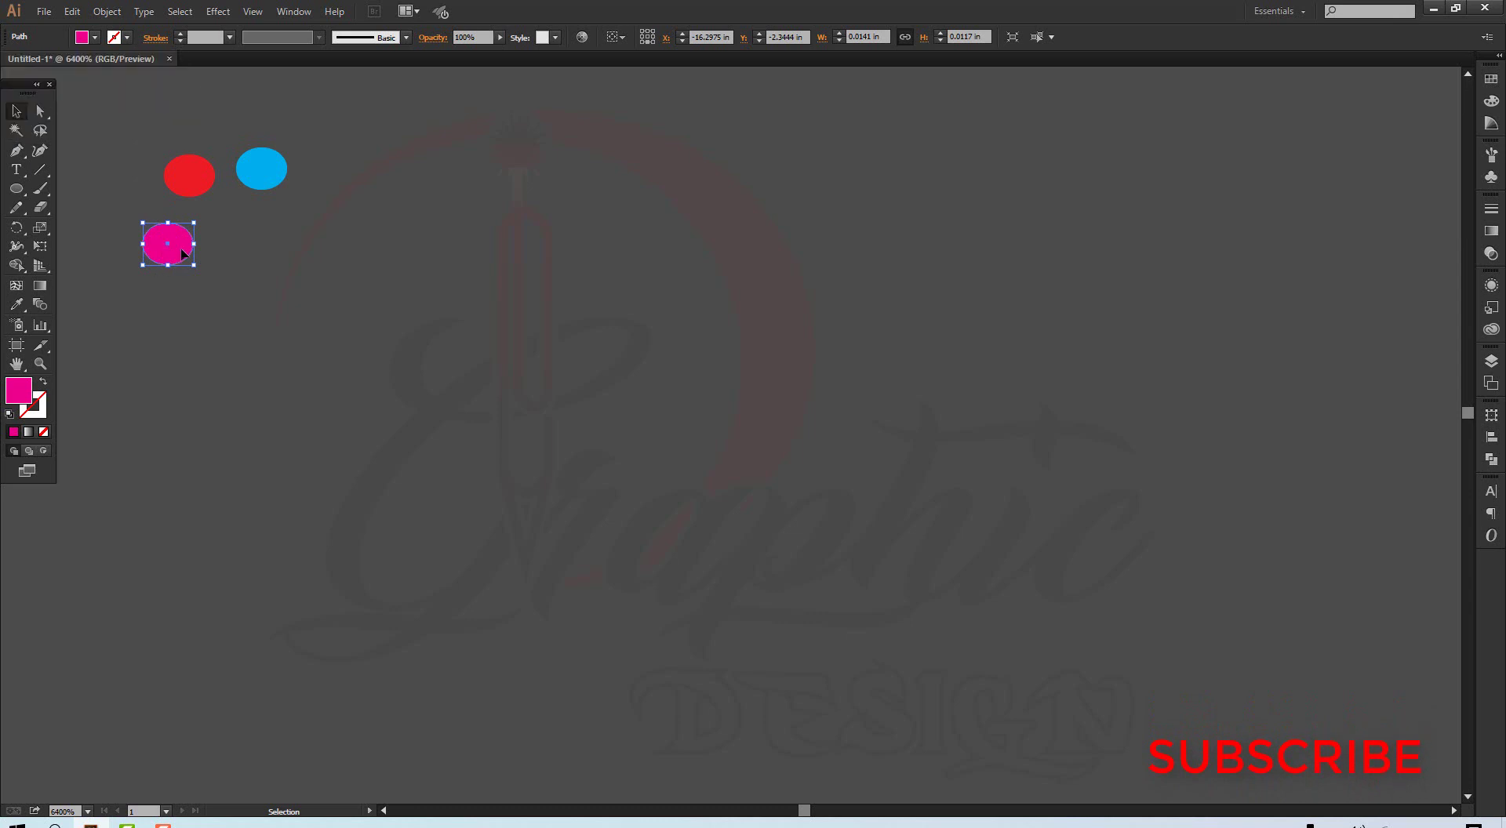
{"action": "left_click_drag", "start_coordinate": [165, 249], "coordinate": [221, 245]}
{"action": "left_click_drag", "start_coordinate": [221, 244], "coordinate": [246, 247]}
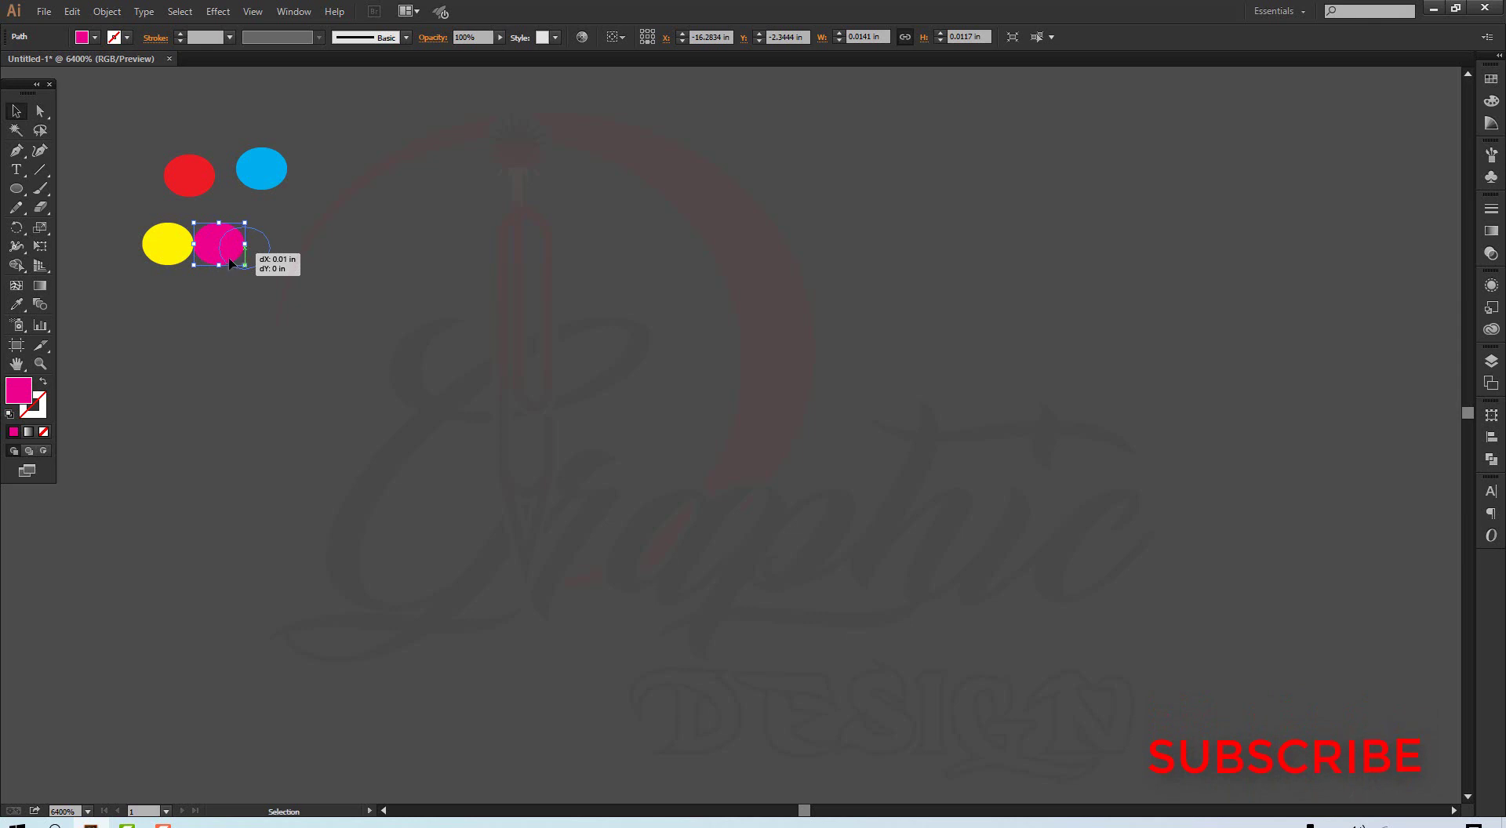
{"action": "left_click", "coordinate": [171, 240]}
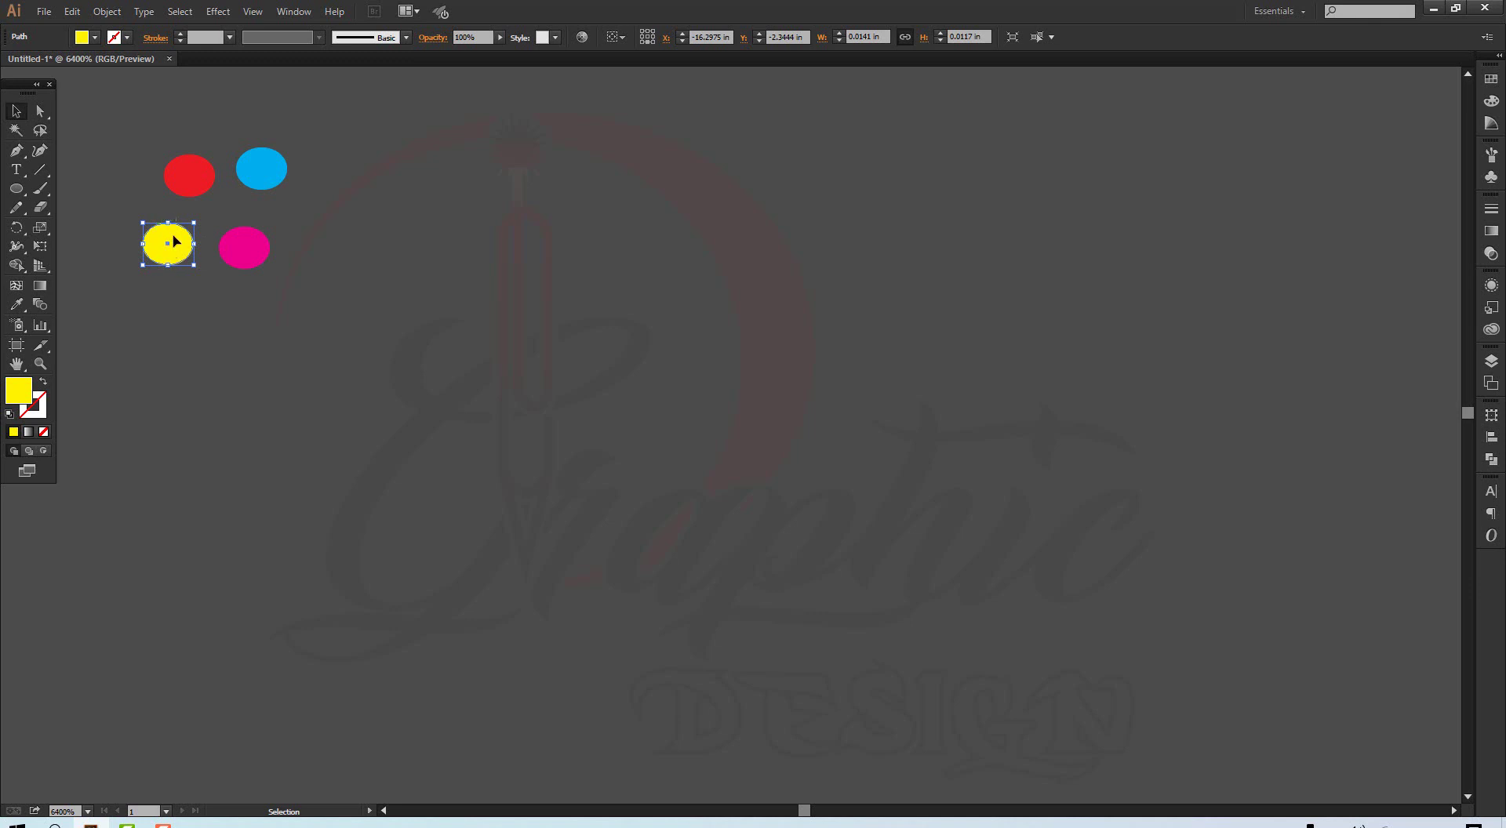
Set an ellipse's fill to dark navy from the Fill swatches
{"action": "key", "text": "ctrl"}
{"action": "key", "text": "ctrl"}
{"action": "left_click", "coordinate": [94, 37]}
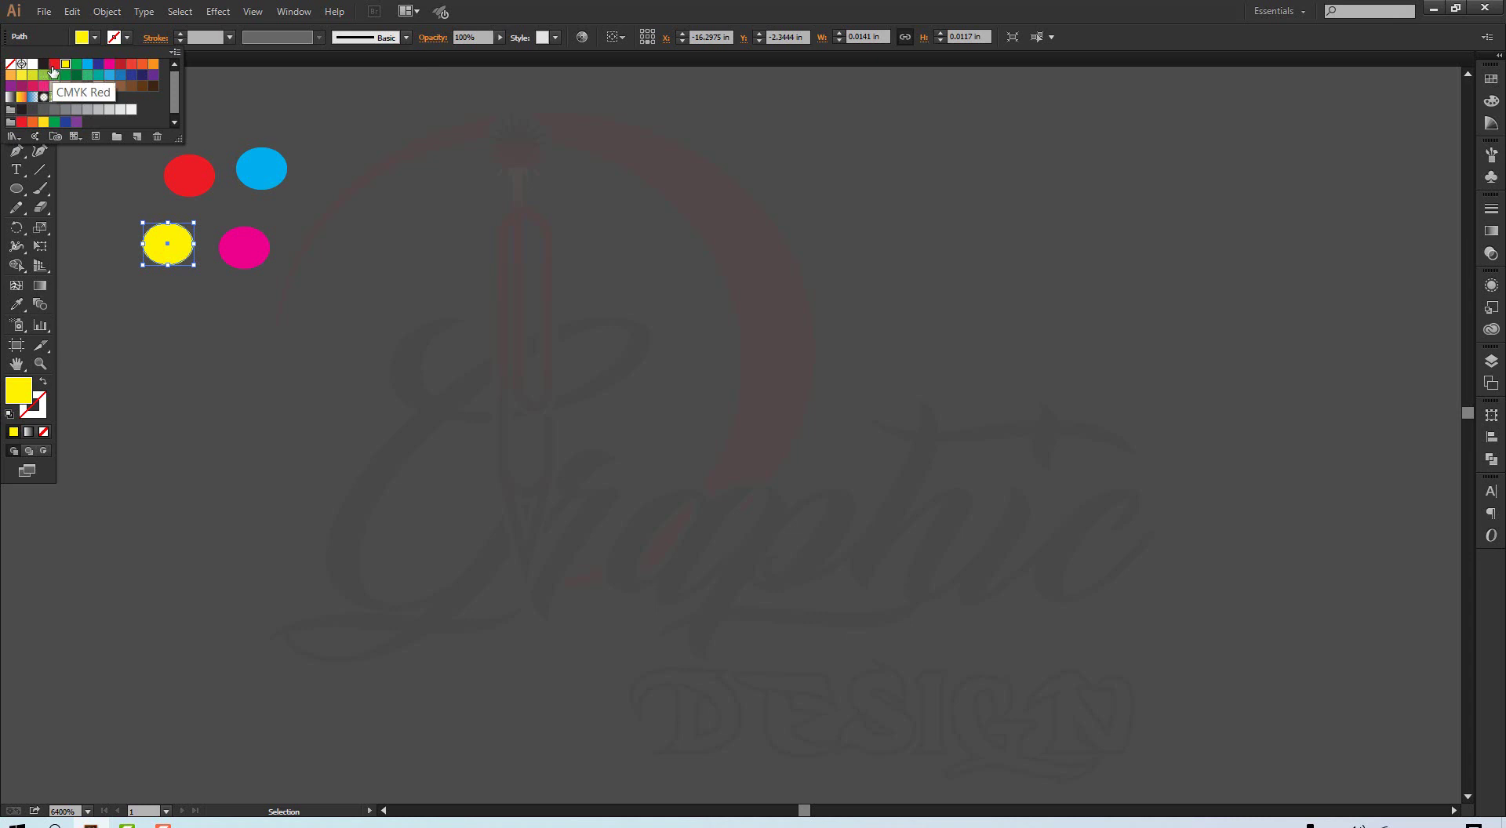
{"action": "left_click", "coordinate": [142, 74]}
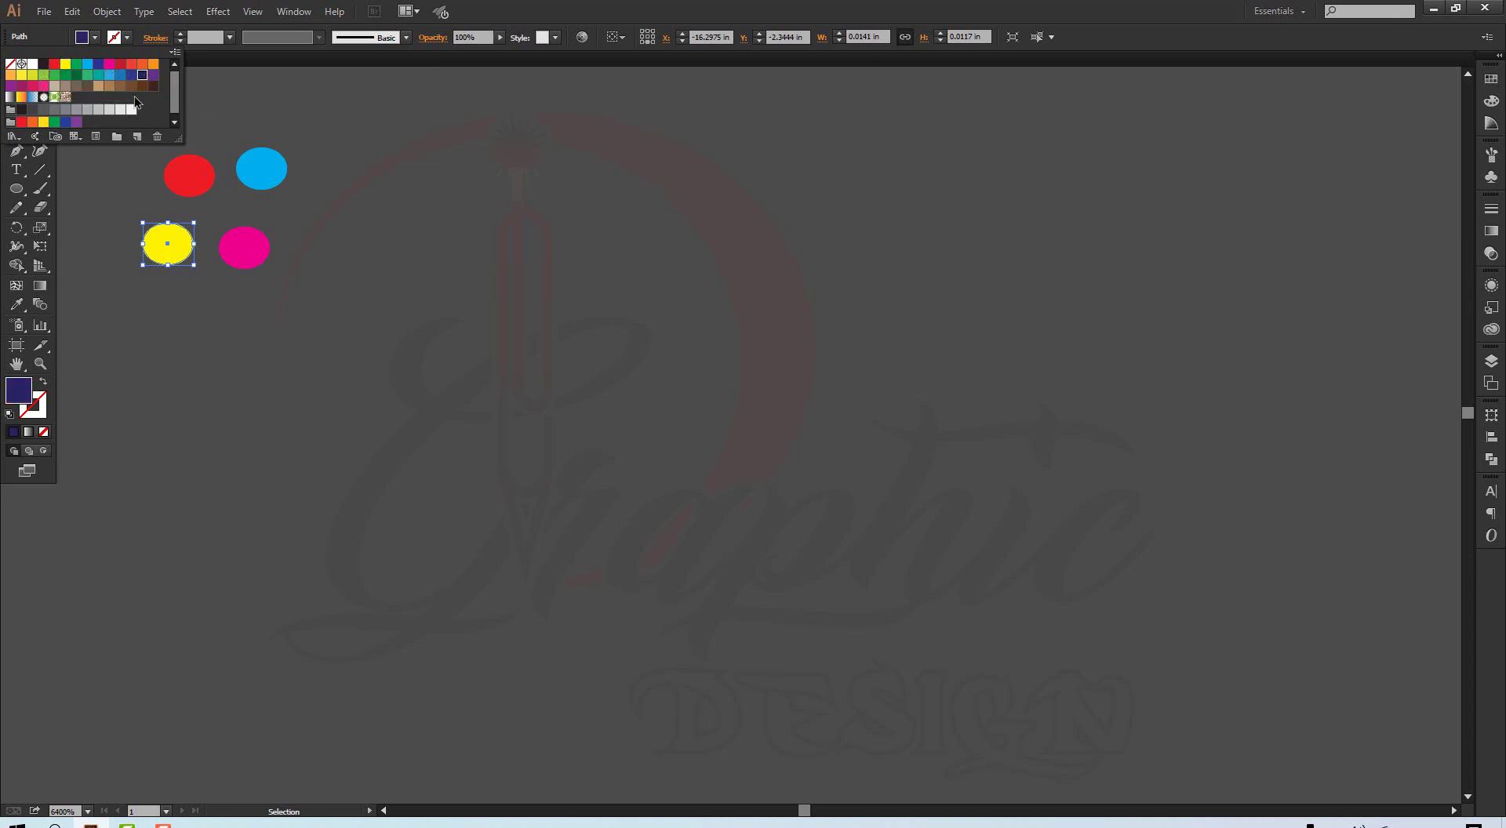
Alt-drag a yellow ellipse copy just below the navy one and nudge it left
{"action": "left_click", "coordinate": [160, 249]}
{"action": "left_click_drag", "start_coordinate": [148, 239], "coordinate": [174, 288]}
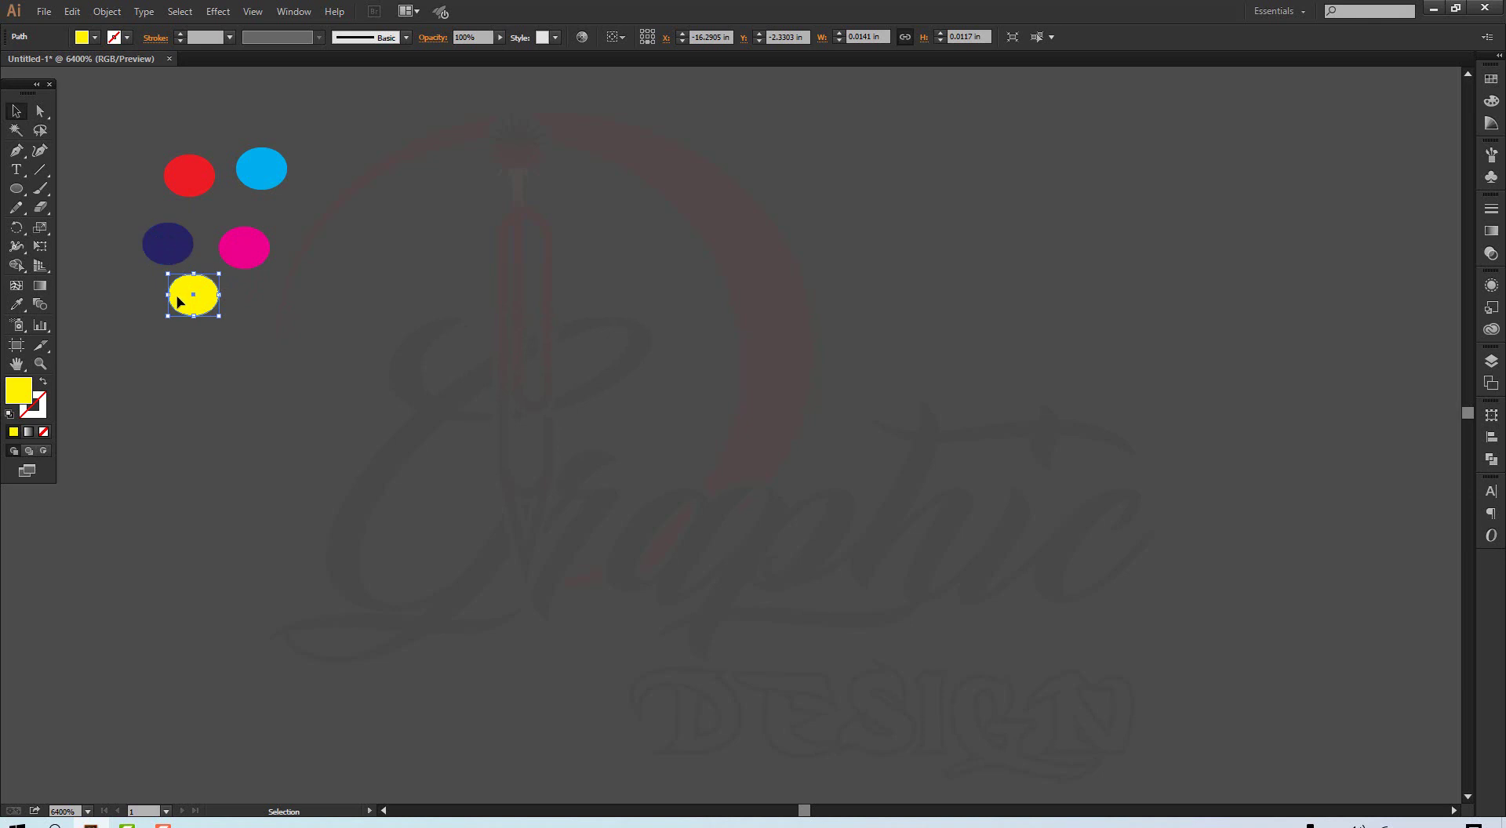
{"action": "left_click_drag", "start_coordinate": [184, 298], "coordinate": [166, 298]}
{"action": "left_click", "coordinate": [295, 303]}
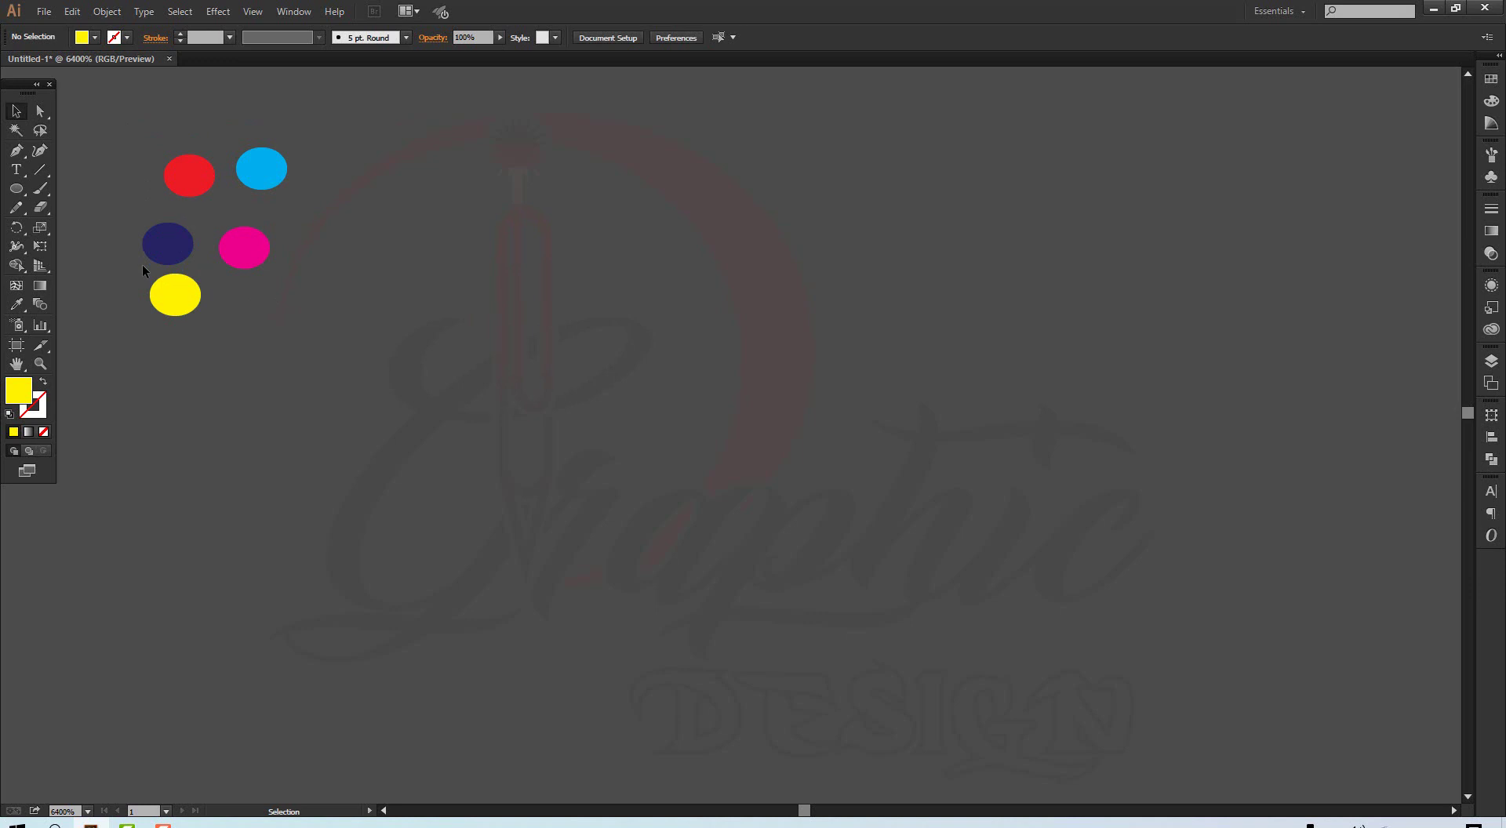
Alt-drag a copy of the magenta ellipse to its right and fill it yellow
{"action": "left_click", "coordinate": [246, 257]}
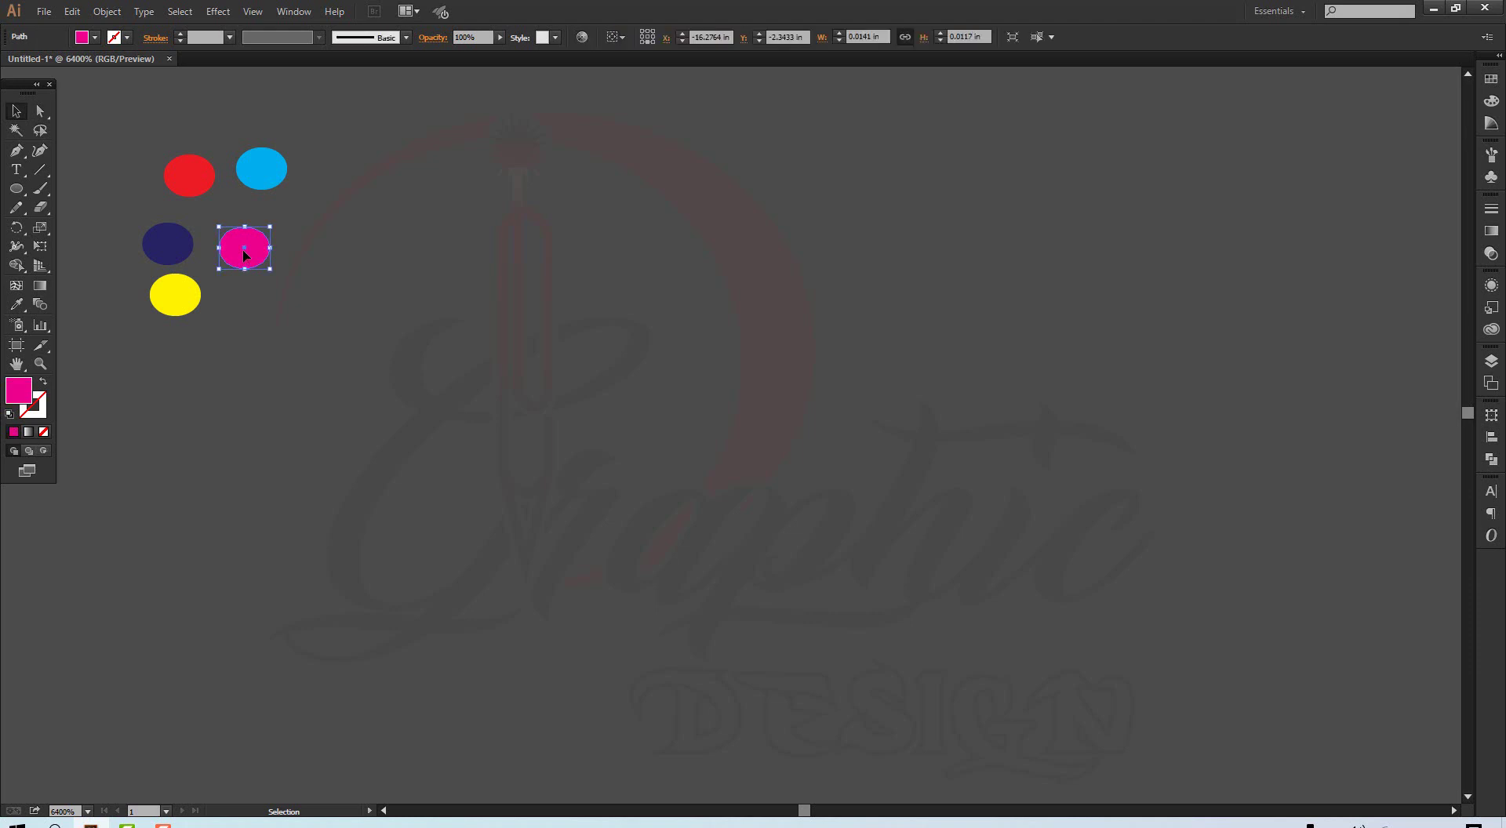
{"action": "mouse_move", "coordinate": [245, 257]}
{"action": "left_mouse_down"}
{"action": "mouse_move", "coordinate": [337, 258]}
{"action": "mouse_move", "coordinate": [325, 245]}
{"action": "left_mouse_up"}
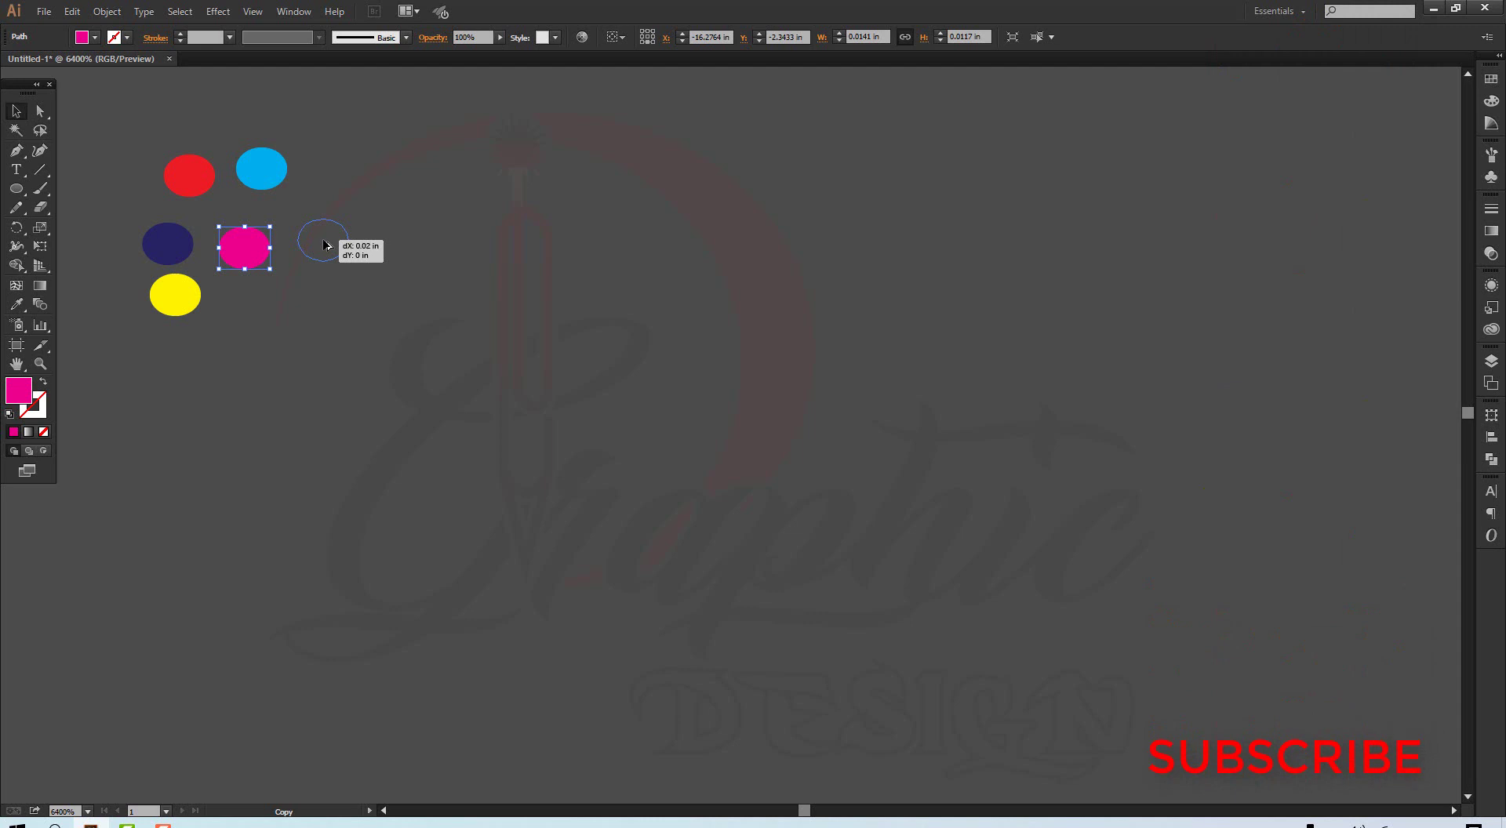
{"action": "left_click_drag", "start_coordinate": [326, 245], "coordinate": [325, 245]}
{"action": "left_click_drag", "start_coordinate": [326, 245], "coordinate": [326, 245]}
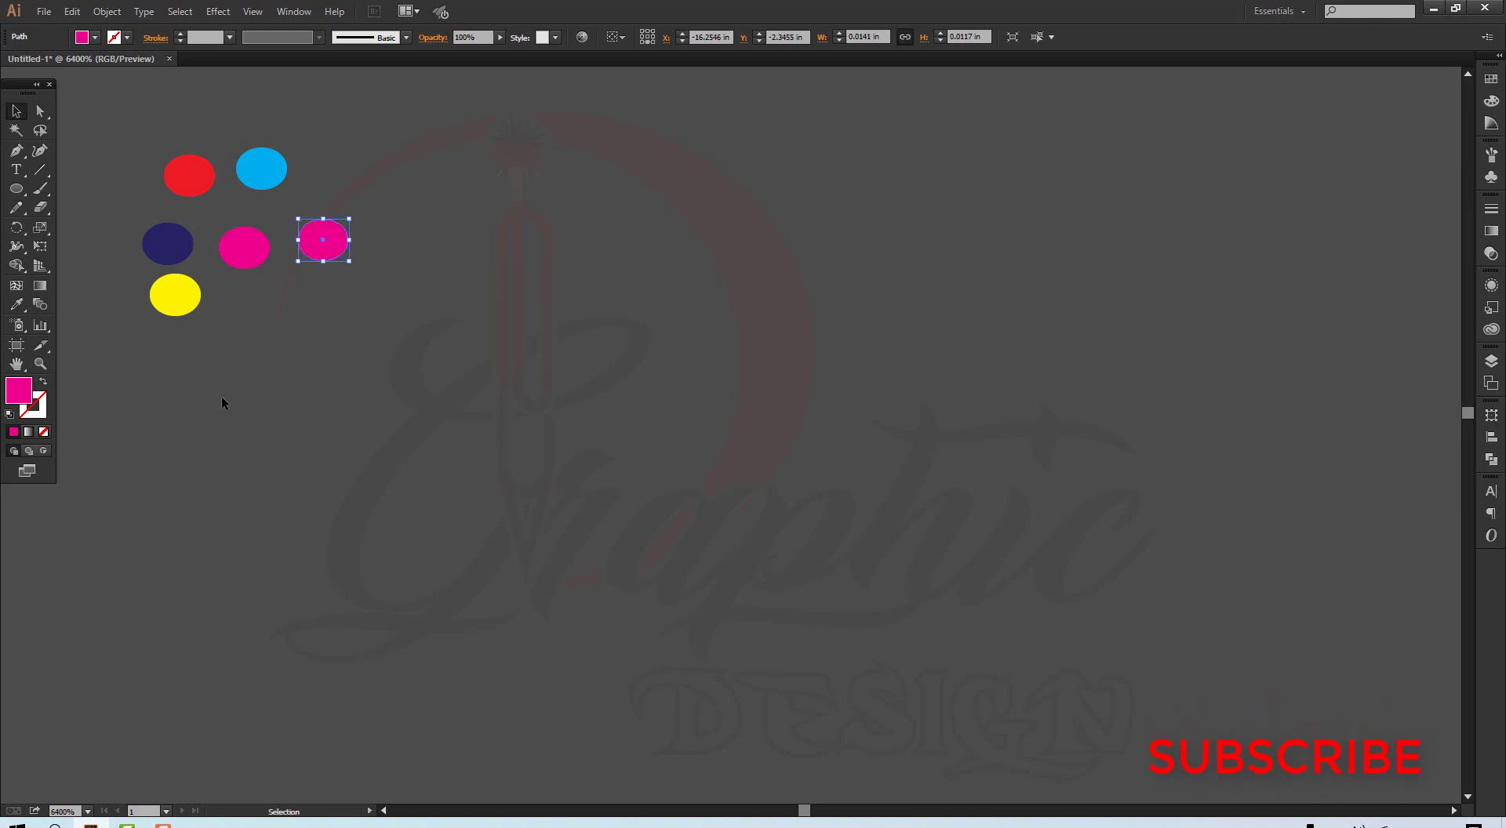
{"action": "left_click", "coordinate": [94, 37]}
{"action": "left_click", "coordinate": [66, 65]}
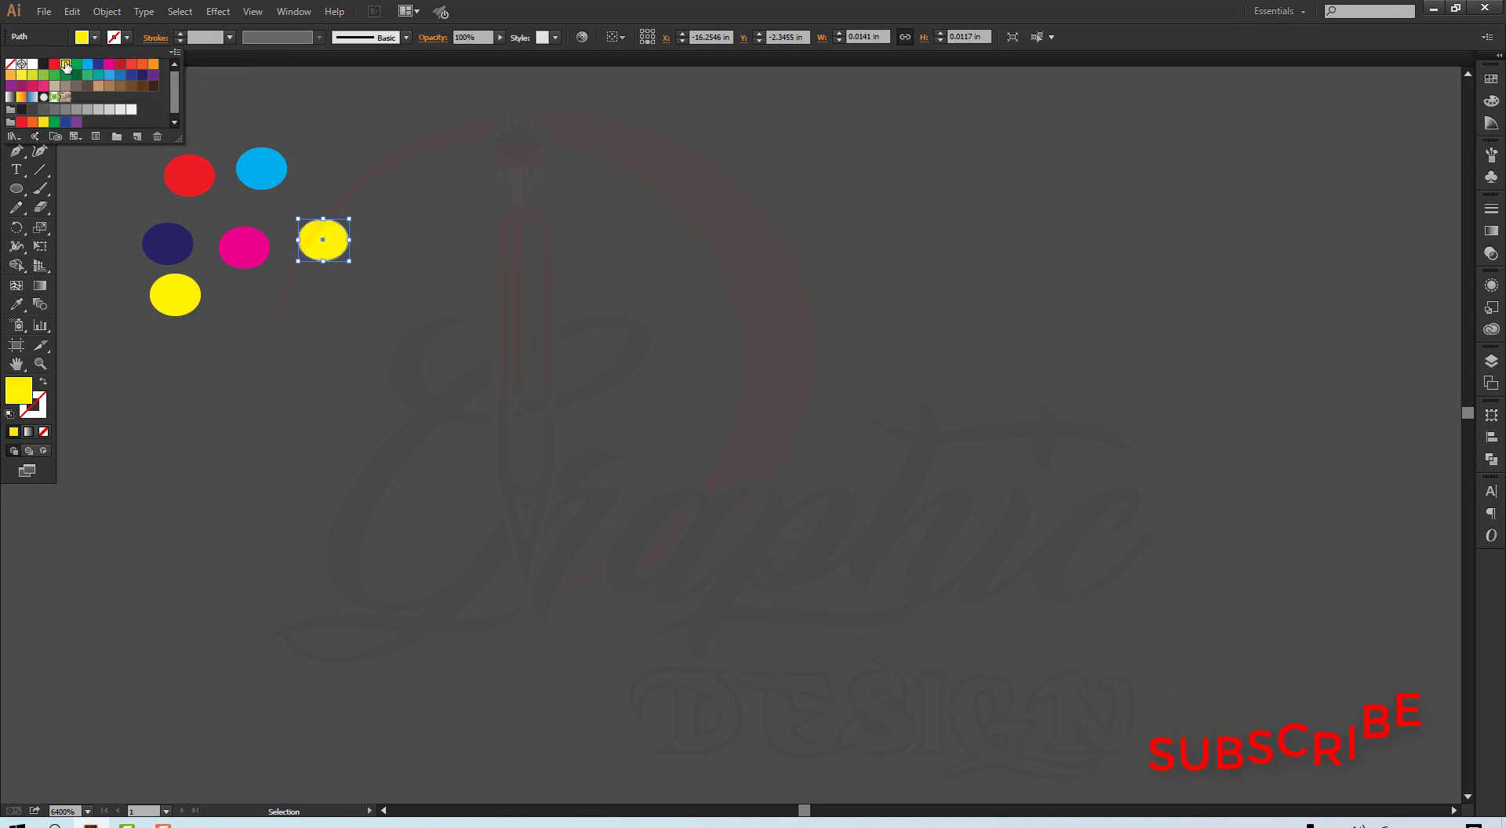
{"action": "left_click", "coordinate": [445, 184]}
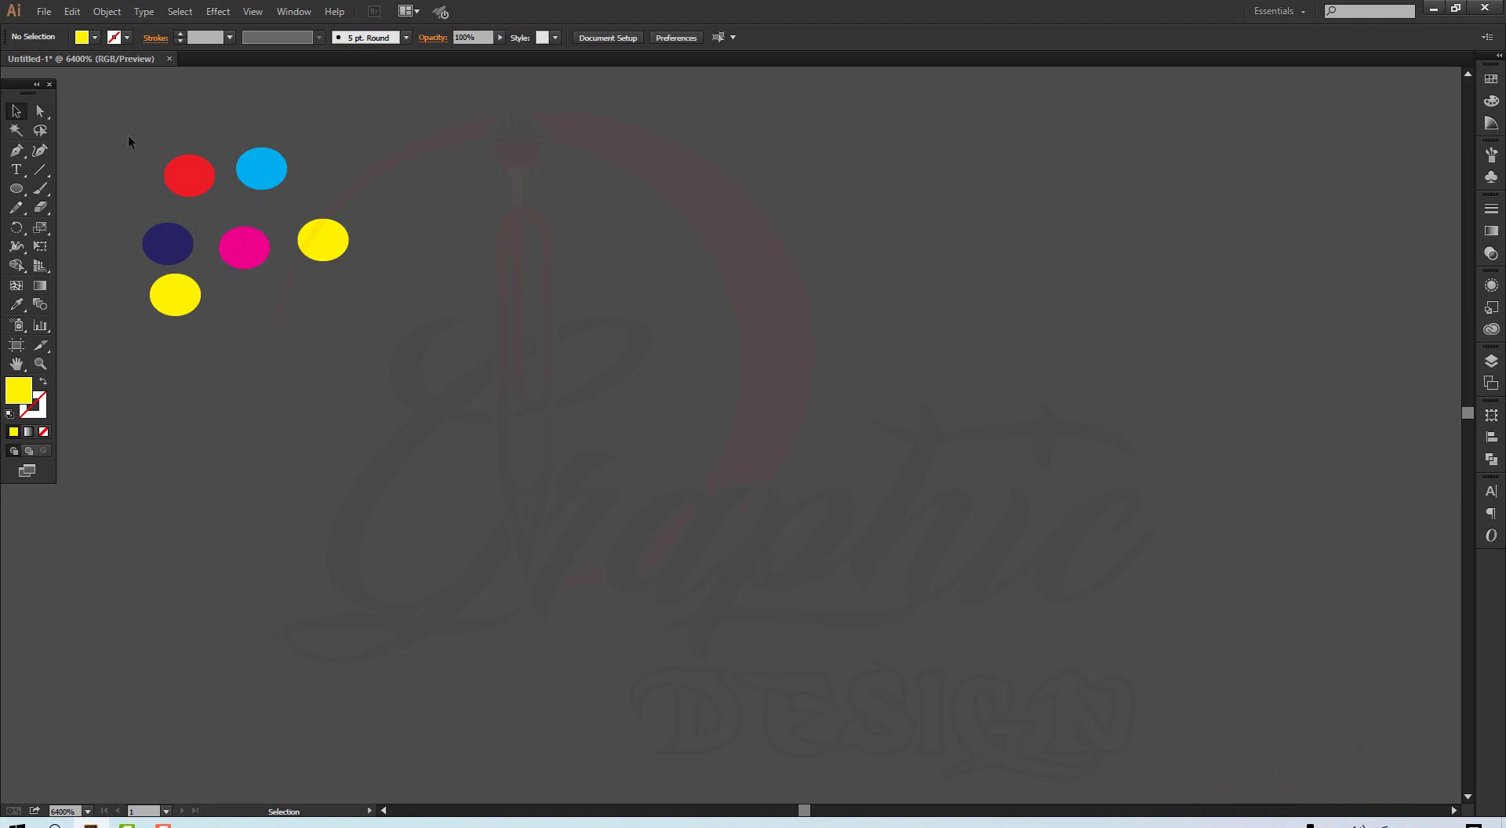
Alt-drag a copy of all six ellipses down and to the right
{"action": "left_click_drag", "start_coordinate": [125, 132], "coordinate": [346, 333]}
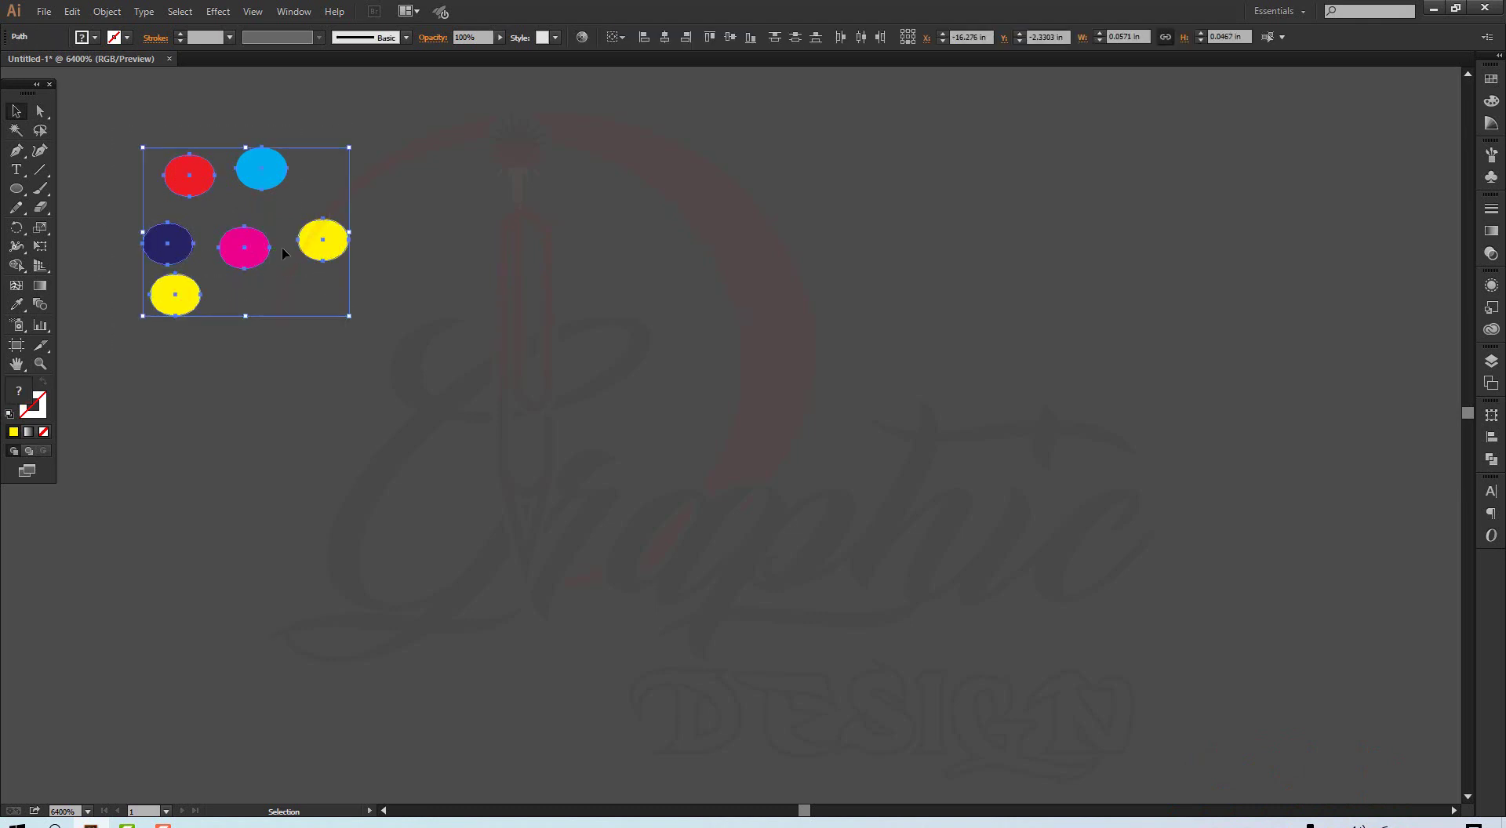
{"action": "left_click_drag", "start_coordinate": [259, 249], "coordinate": [445, 268]}
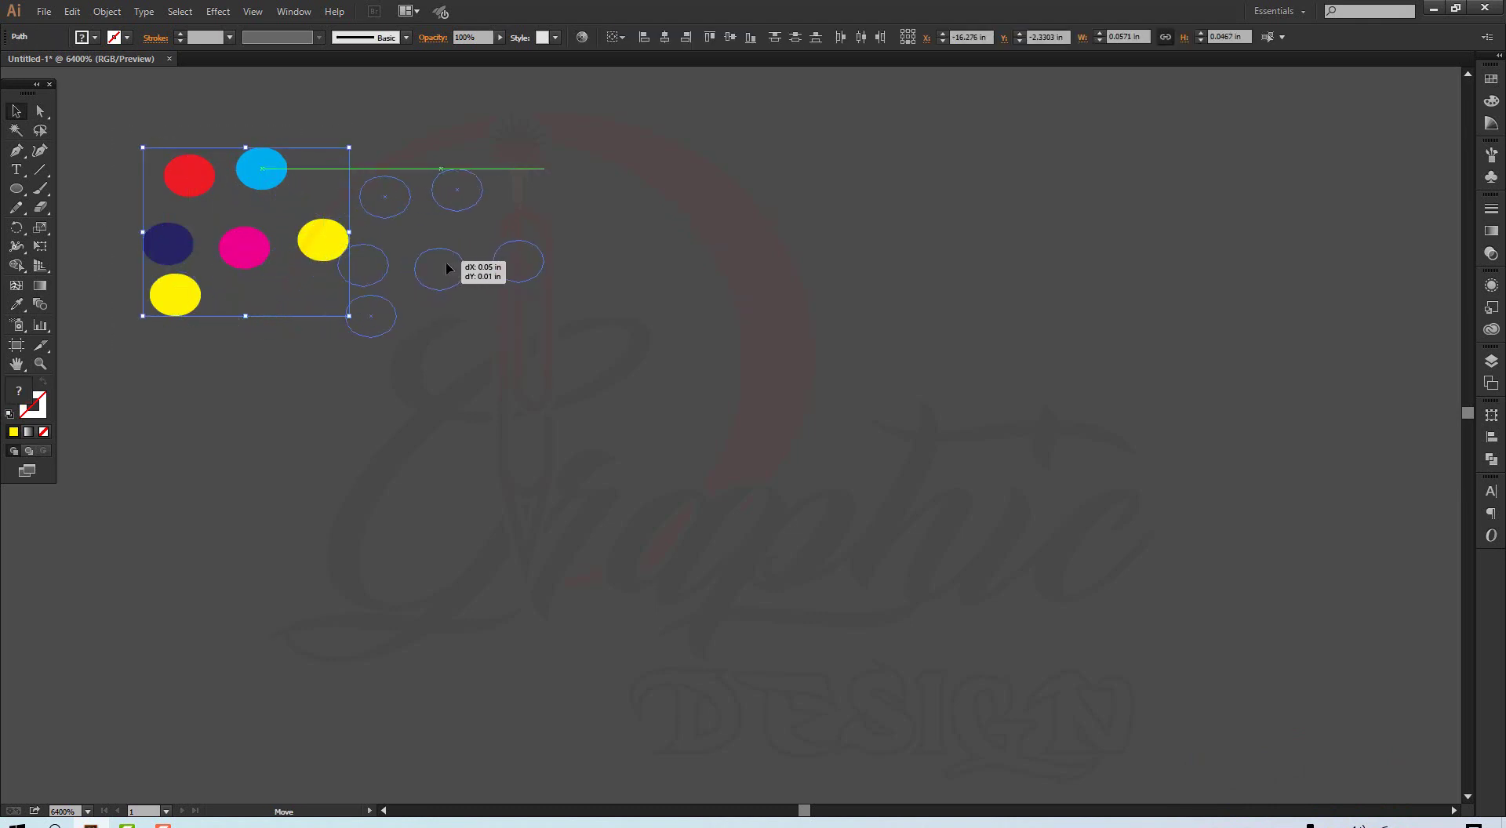
{"action": "left_click_drag", "start_coordinate": [445, 268], "coordinate": [448, 269]}
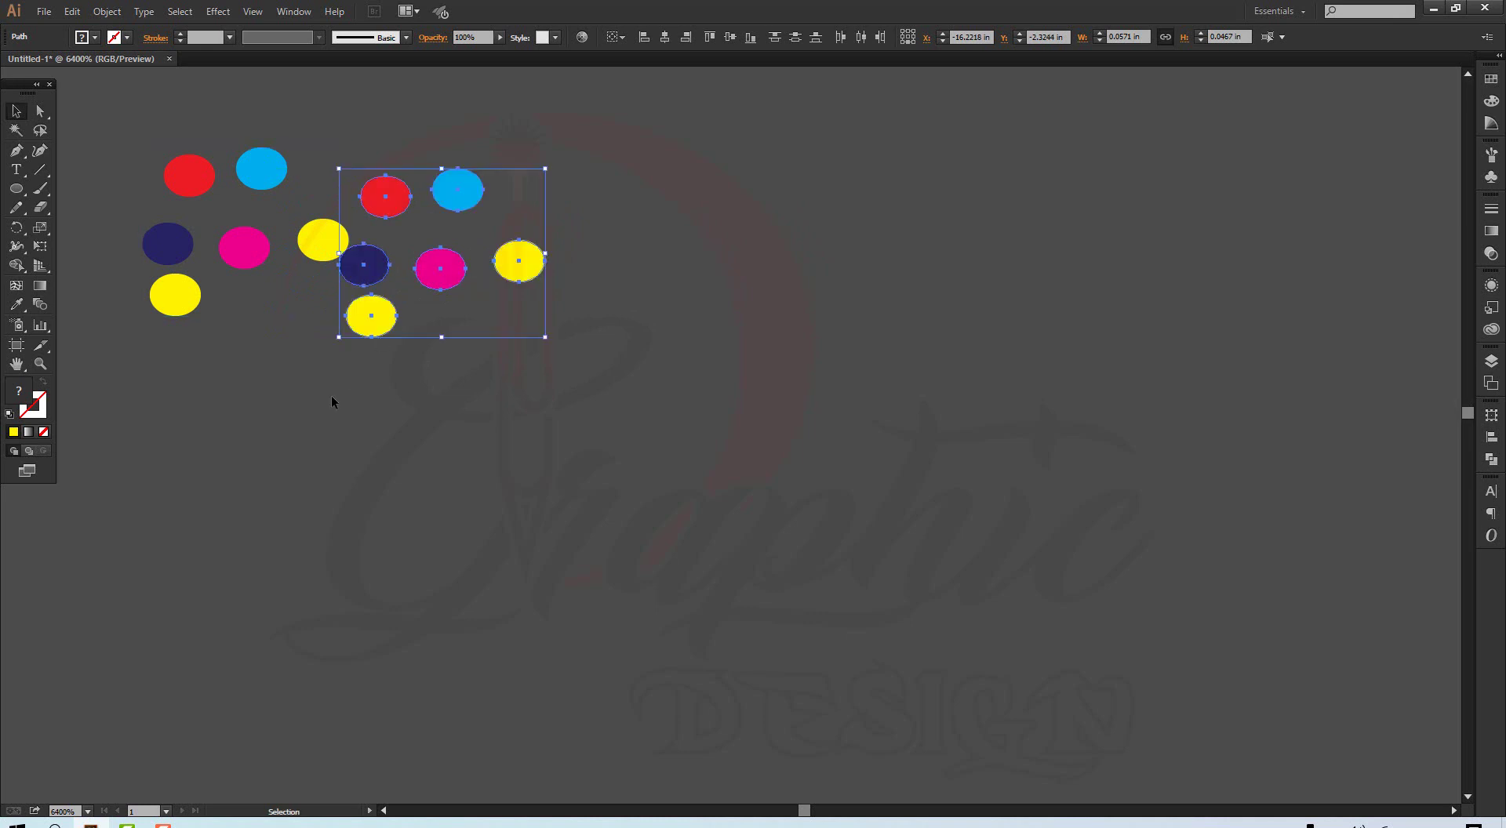
{"action": "left_click", "coordinate": [394, 288]}
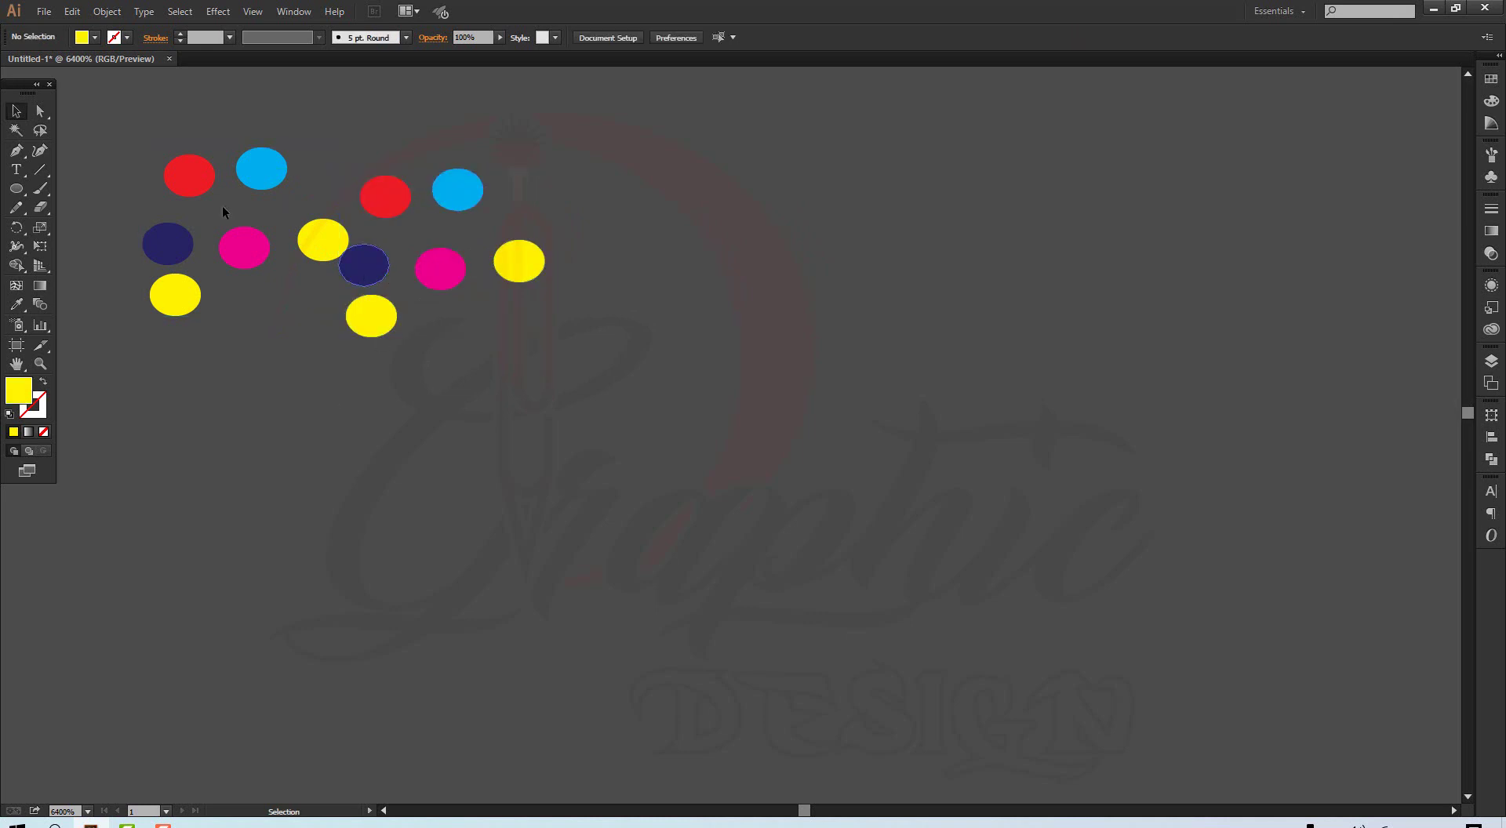
Copy the twelve ellipses downward again, then select every ellipse and delete them
{"action": "mouse_move", "coordinate": [119, 159]}
{"action": "left_mouse_down"}
{"action": "mouse_move", "coordinate": [473, 392]}
{"action": "mouse_move", "coordinate": [519, 367]}
{"action": "left_mouse_up"}
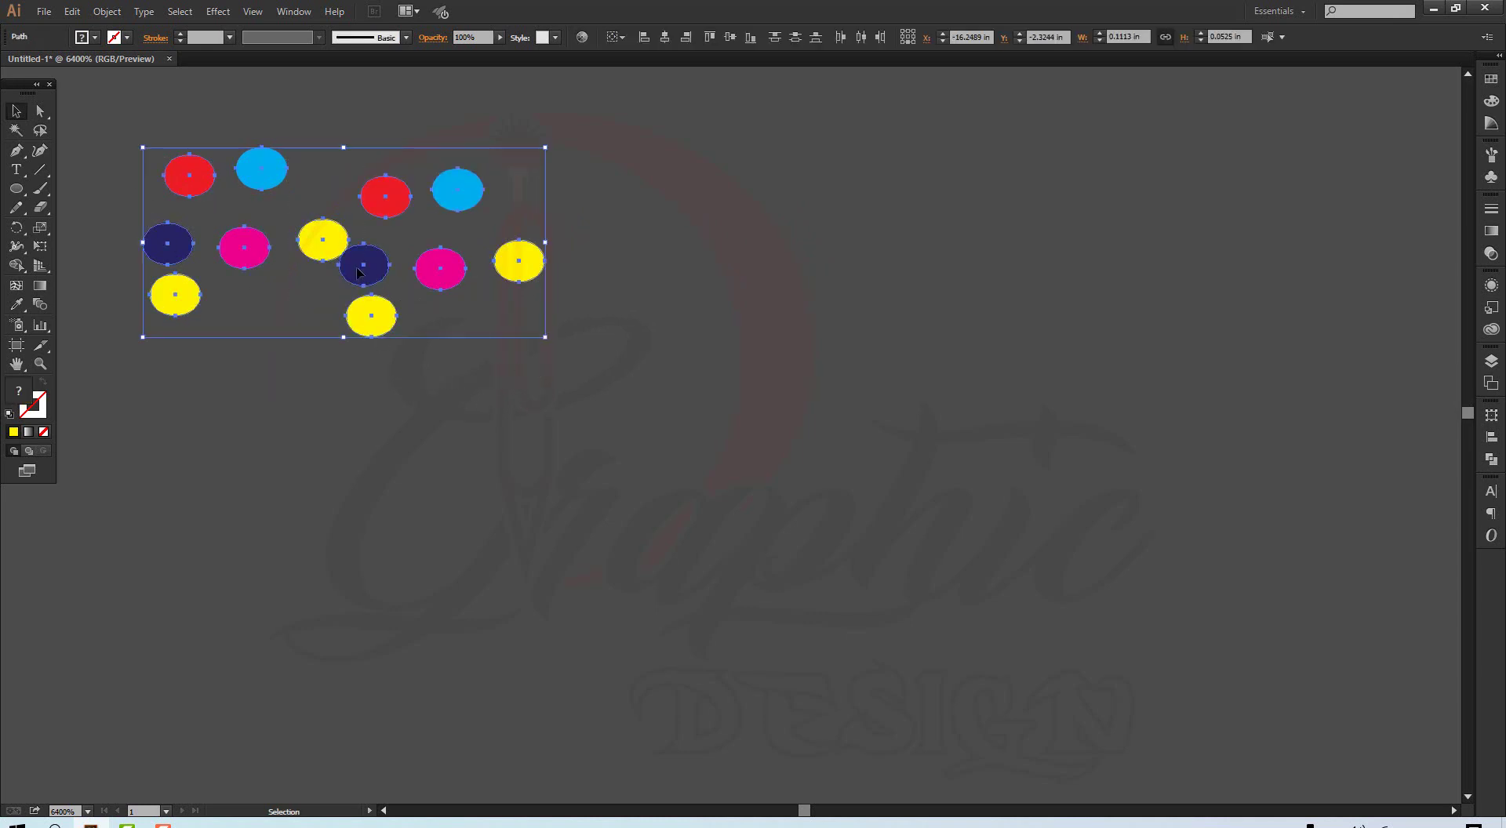
{"action": "left_click_drag", "start_coordinate": [358, 276], "coordinate": [325, 588]}
{"action": "left_click_drag", "start_coordinate": [305, 467], "coordinate": [306, 468]}
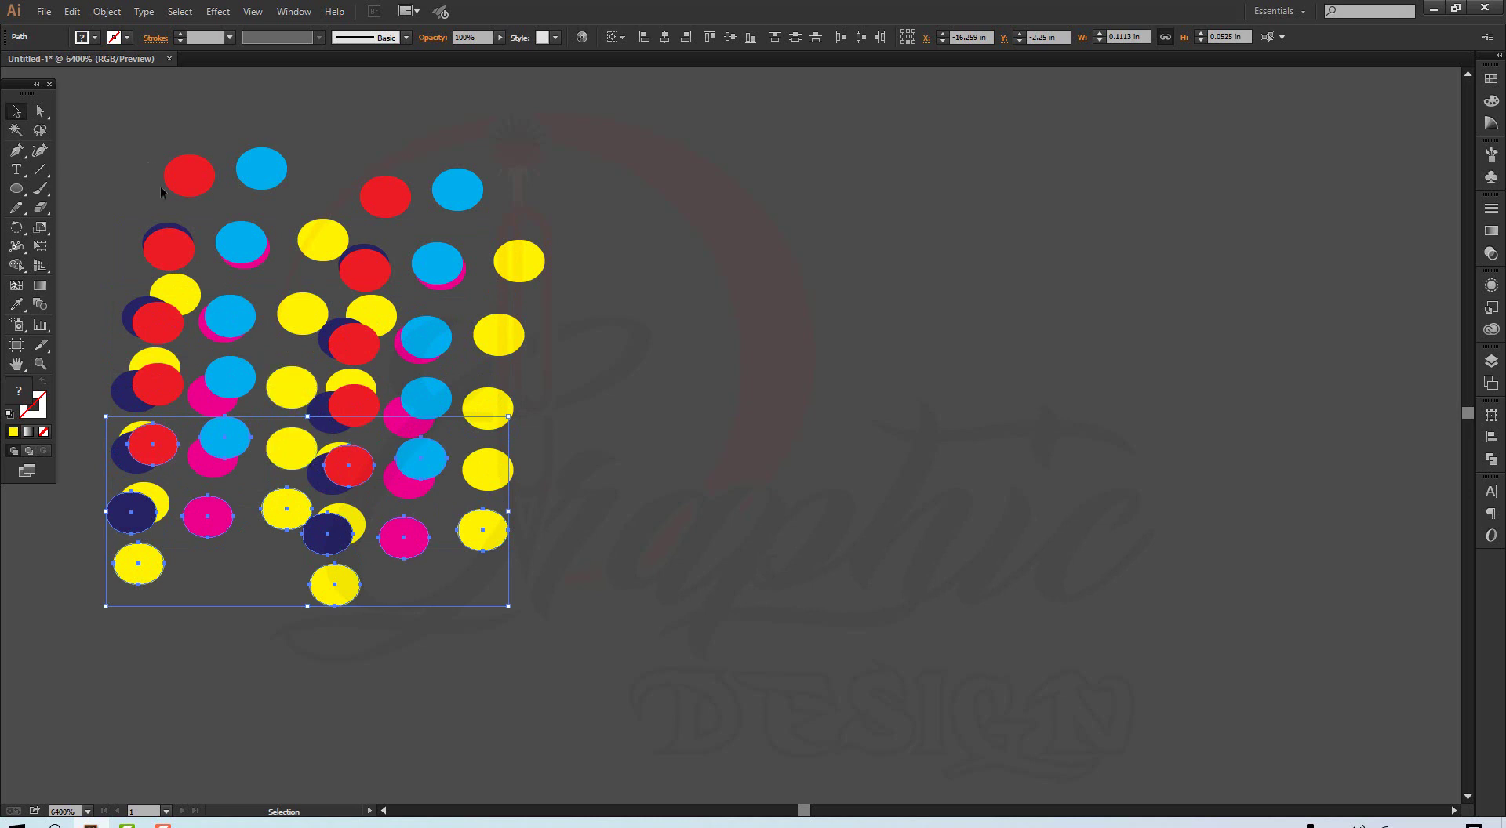
{"action": "left_click_drag", "start_coordinate": [85, 133], "coordinate": [549, 619]}
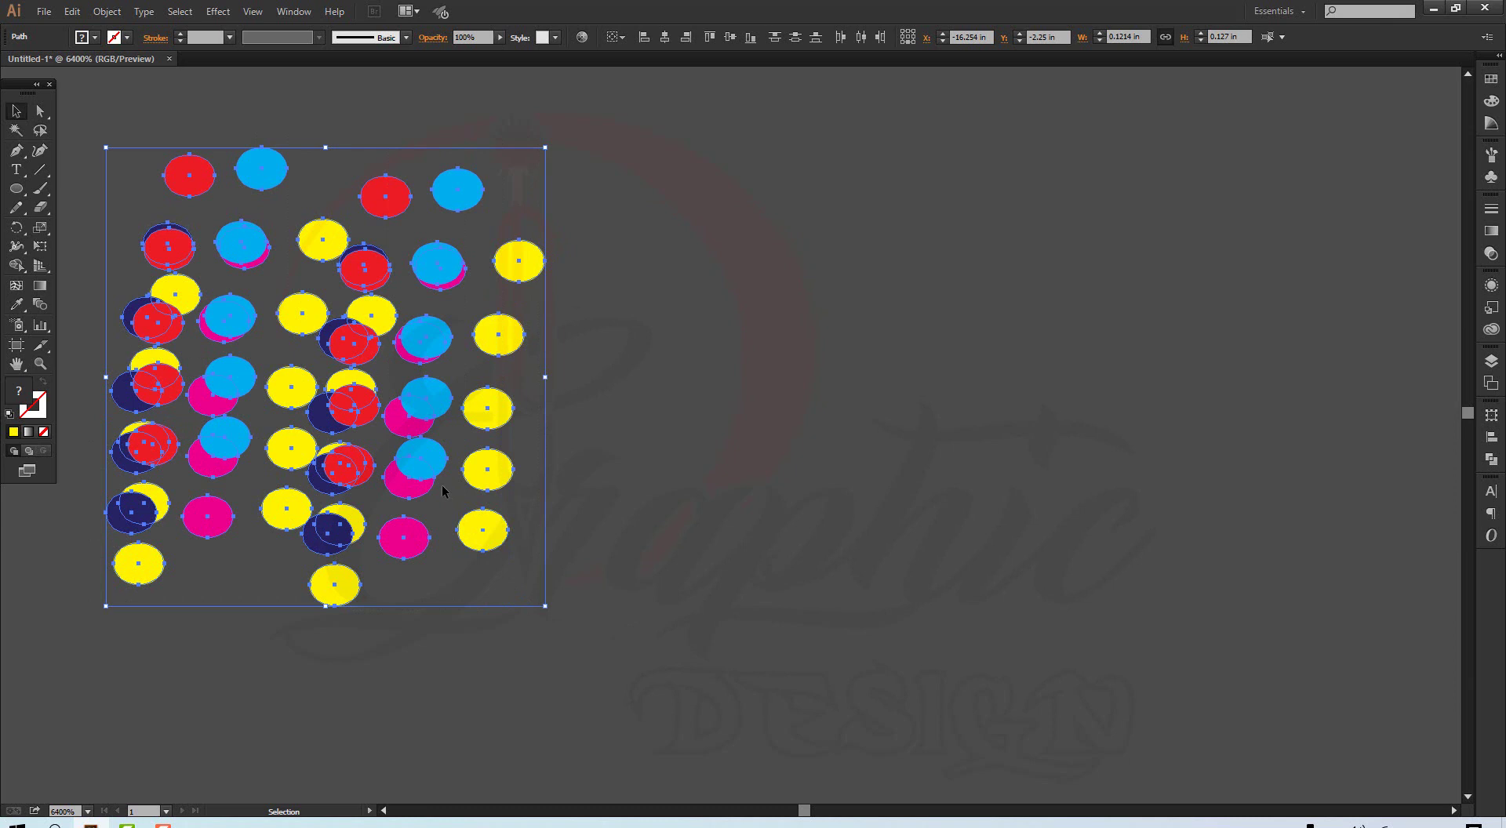
{"action": "key", "text": "Delete"}
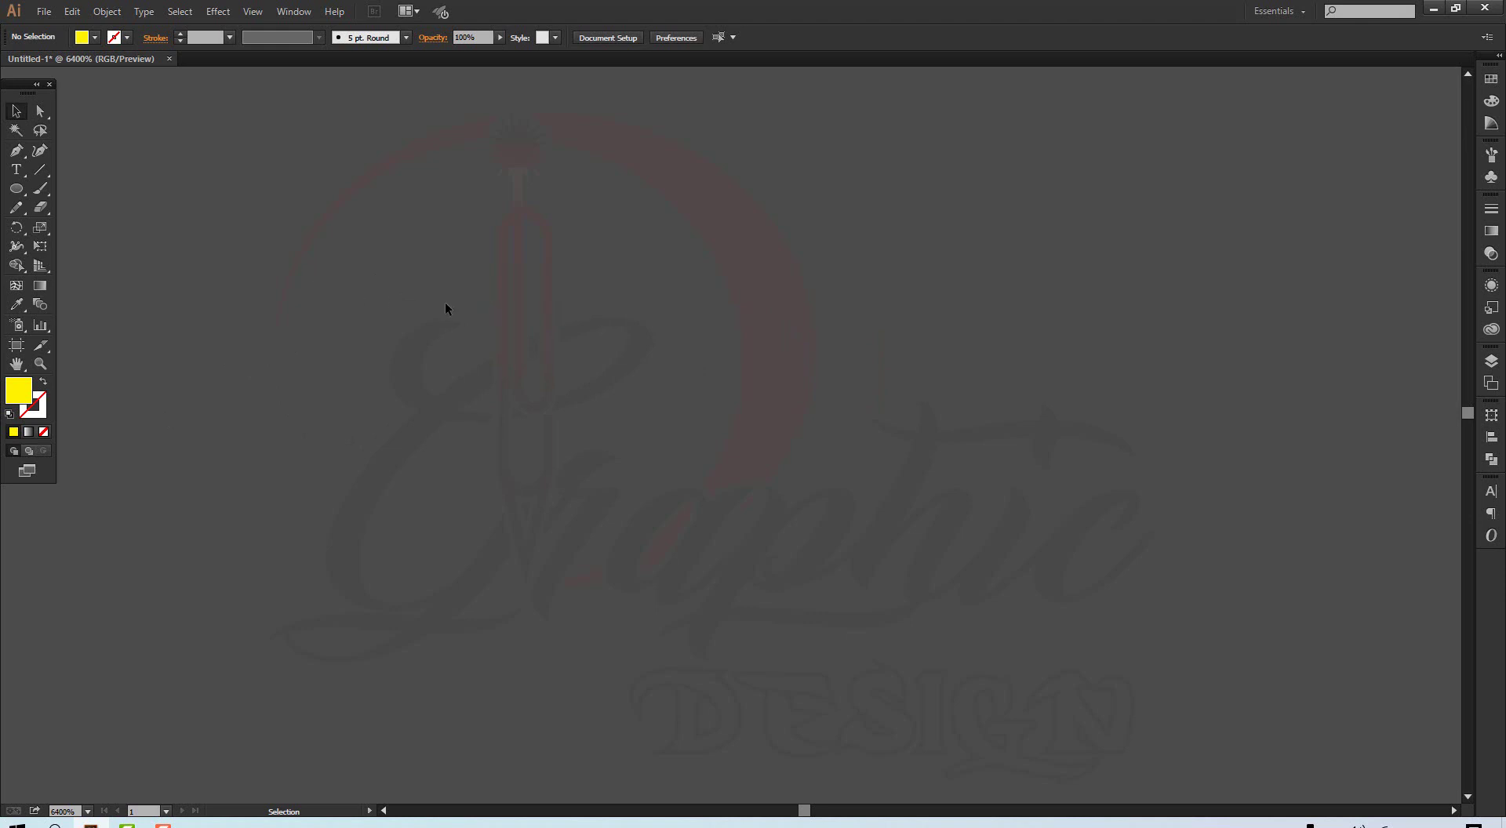
Show the rulers with Ctrl+R and add three horizontal guides across the logo
{"action": "key", "text": "a"}
{"action": "key", "text": "ctrl+r"}
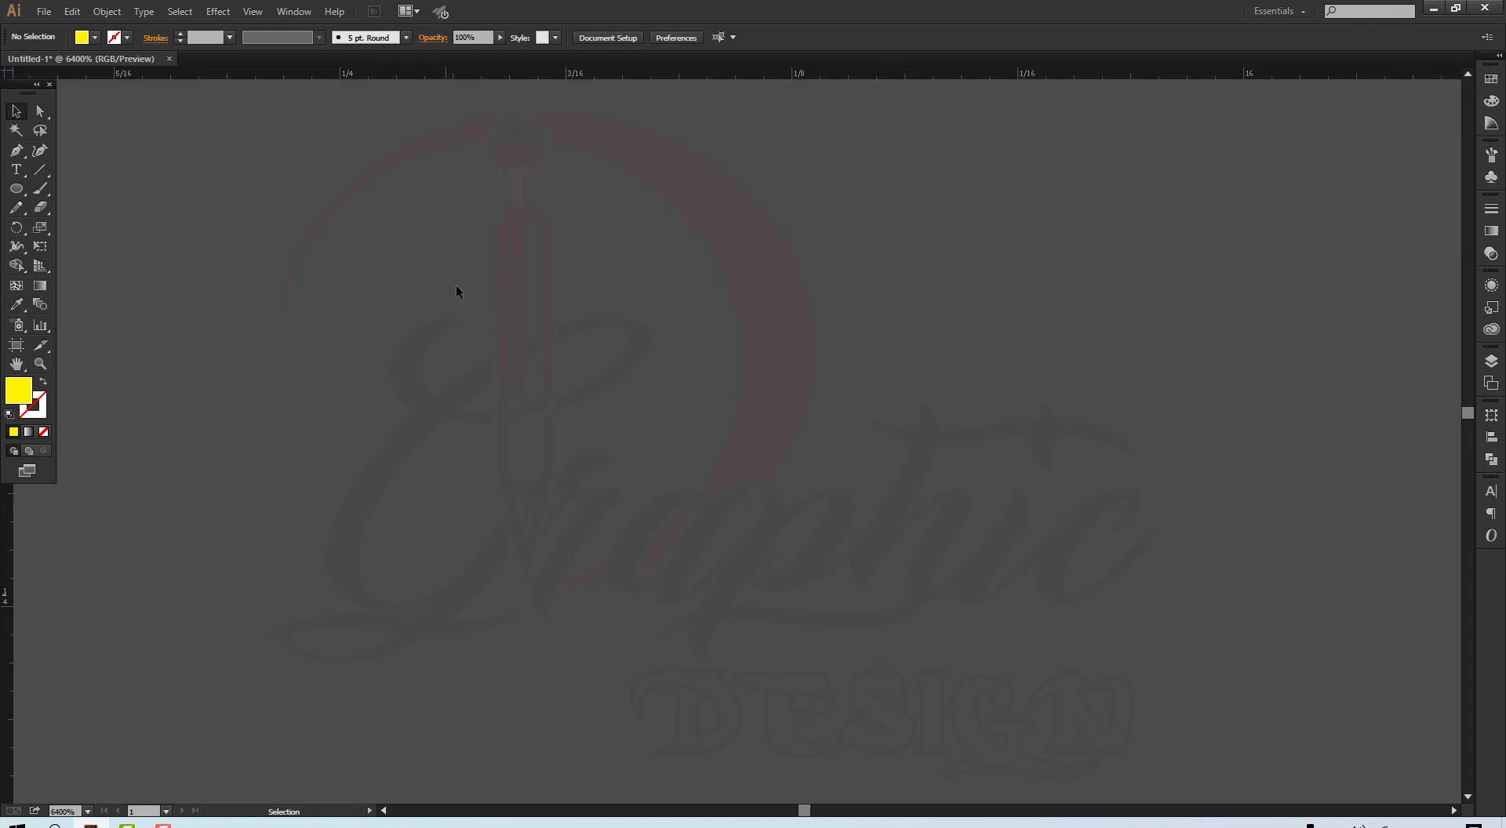
{"action": "left_click_drag", "start_coordinate": [591, 73], "coordinate": [563, 324]}
{"action": "left_click_drag", "start_coordinate": [615, 73], "coordinate": [604, 230]}
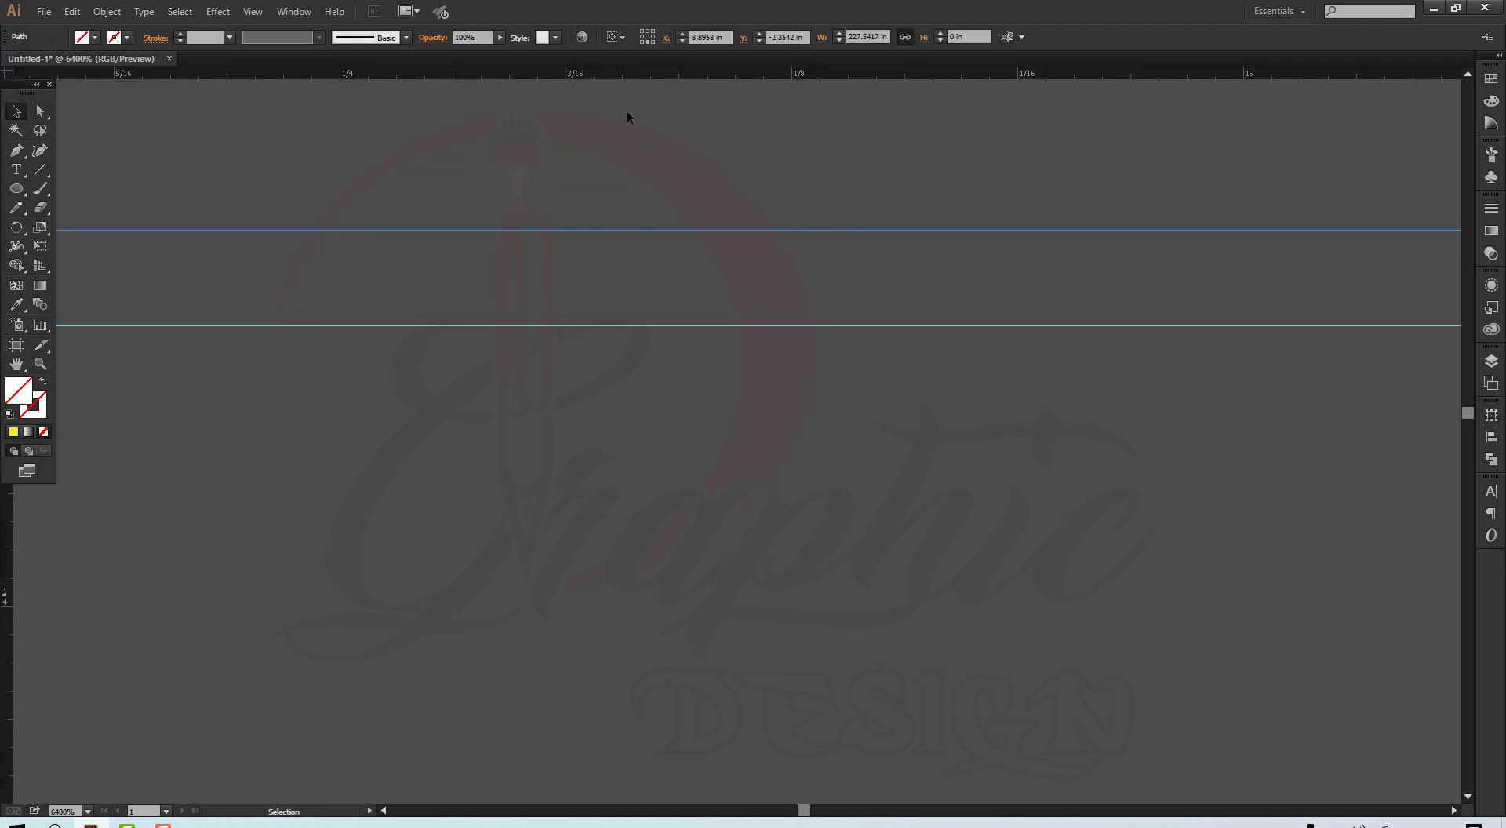
{"action": "left_click_drag", "start_coordinate": [626, 73], "coordinate": [631, 192]}
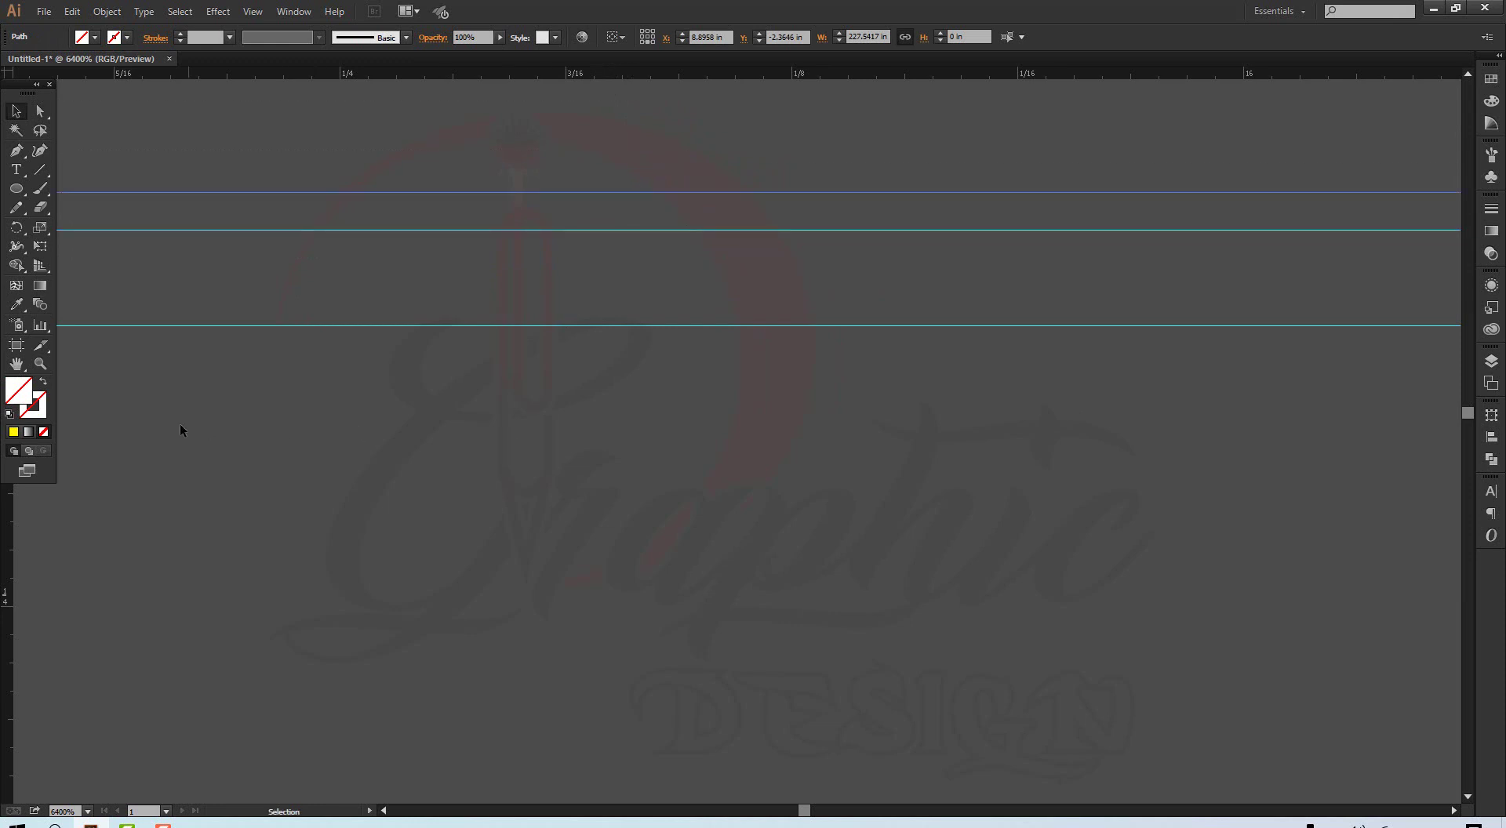
Add four vertical guides from the left ruler across the logo
{"action": "left_click_drag", "start_coordinate": [6, 576], "coordinate": [297, 568]}
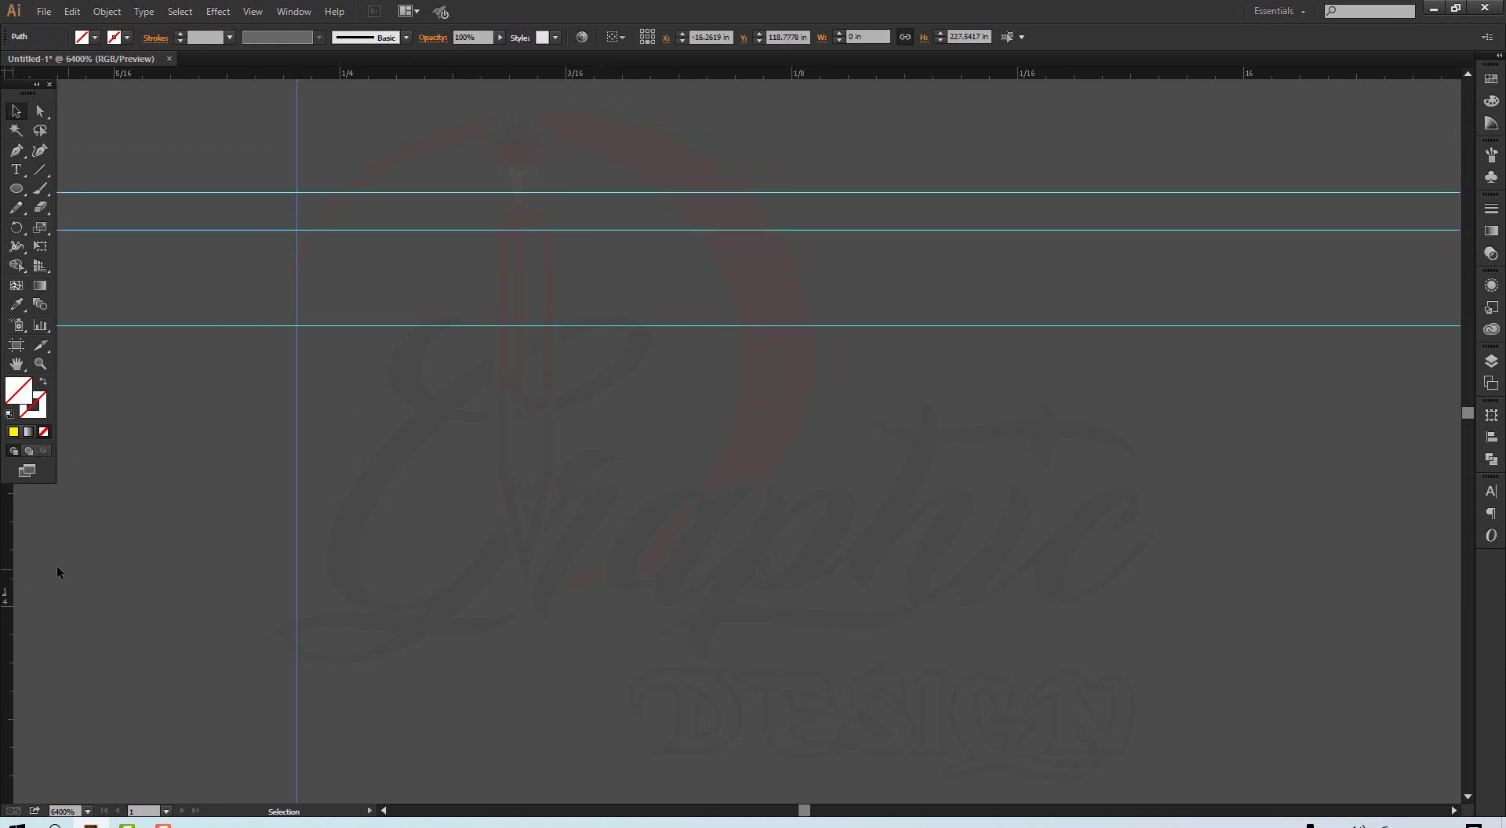
{"action": "left_click_drag", "start_coordinate": [6, 564], "coordinate": [423, 568]}
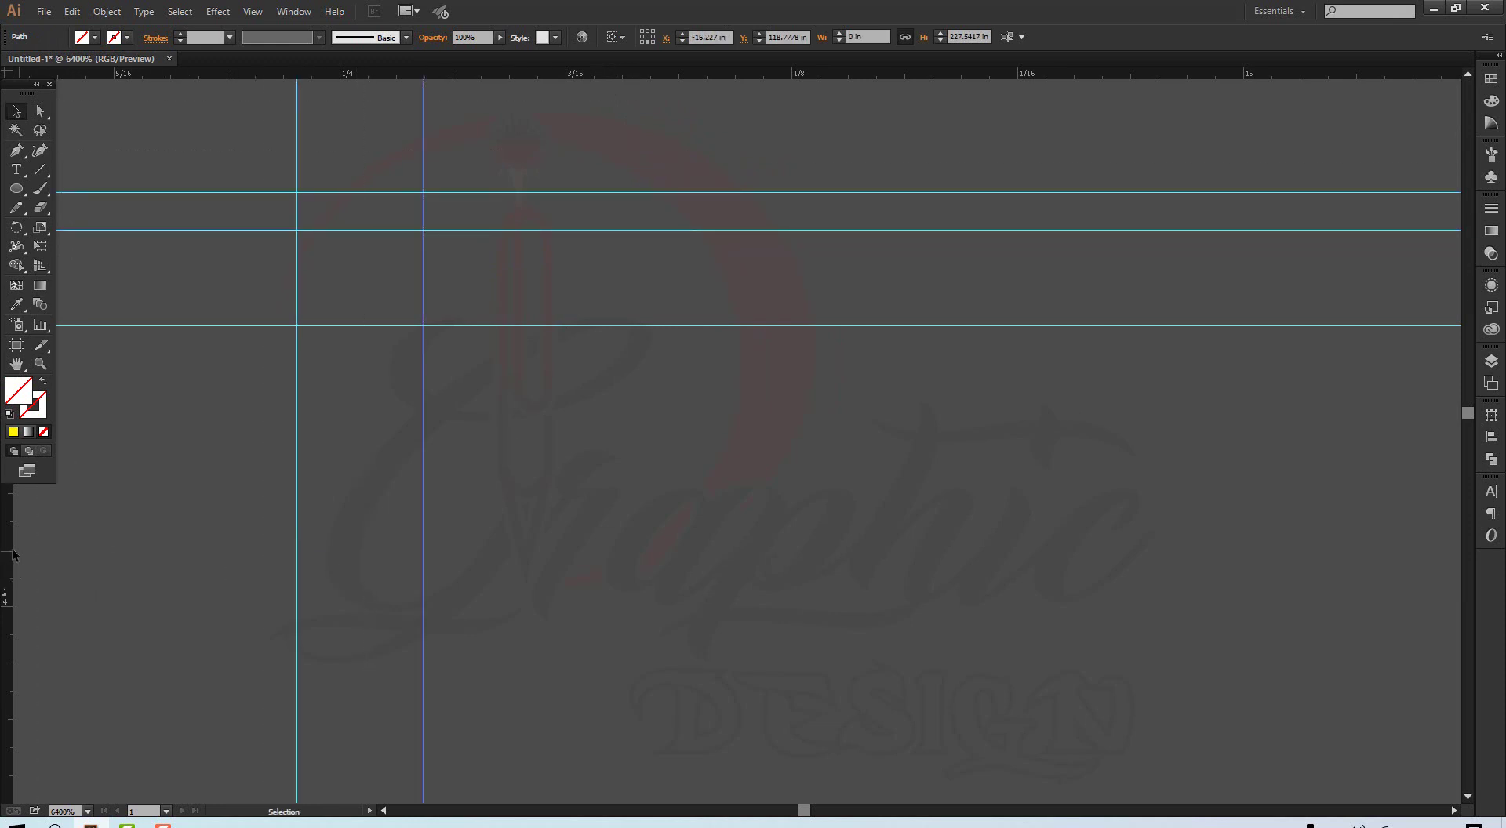
{"action": "left_click_drag", "start_coordinate": [10, 555], "coordinate": [553, 552]}
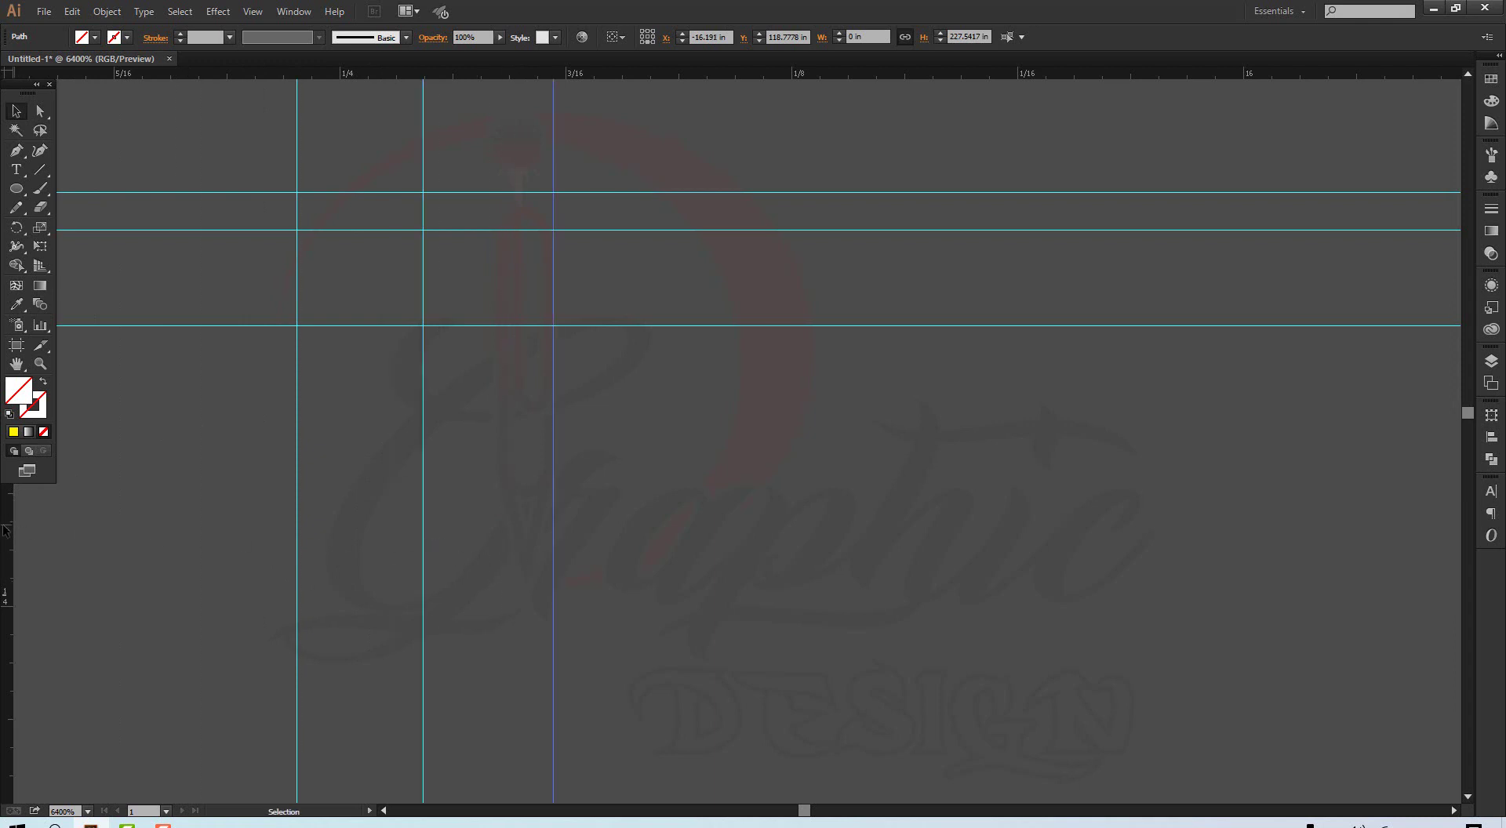
{"action": "left_click_drag", "start_coordinate": [7, 531], "coordinate": [701, 527]}
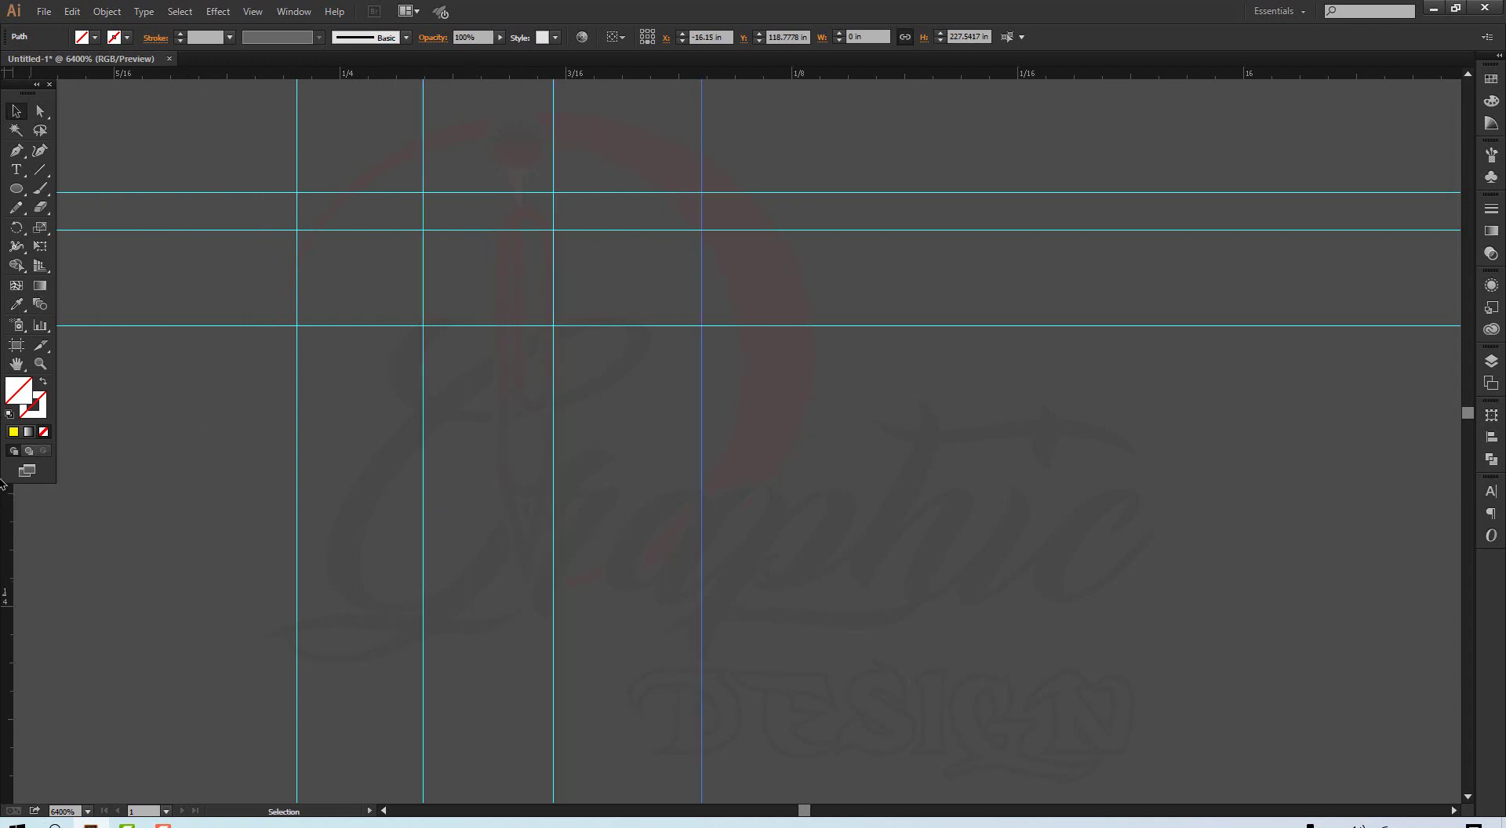
{"action": "left_click", "coordinate": [291, 11]}
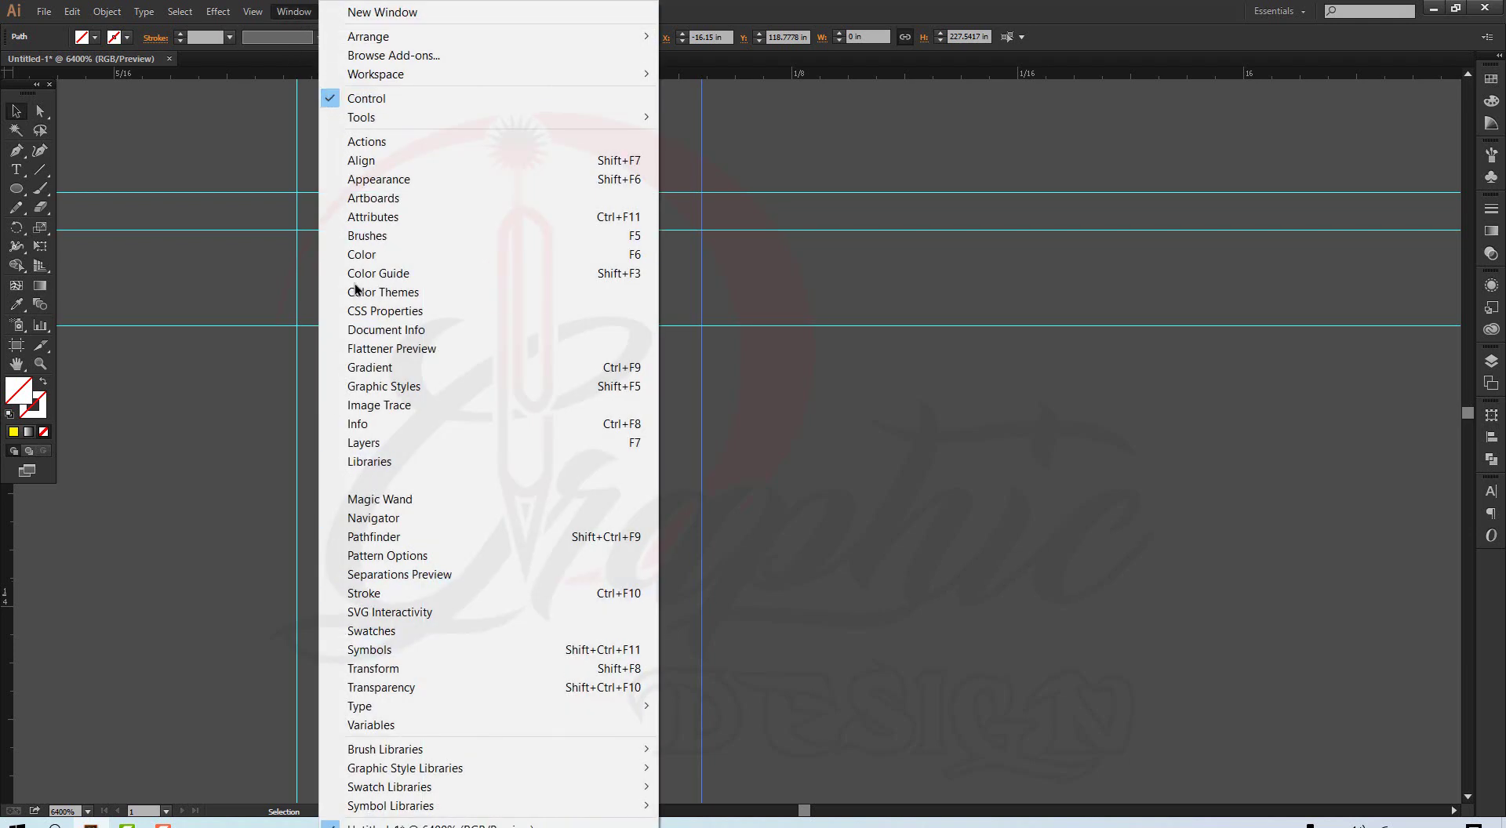
{"action": "left_click", "coordinate": [291, 11]}
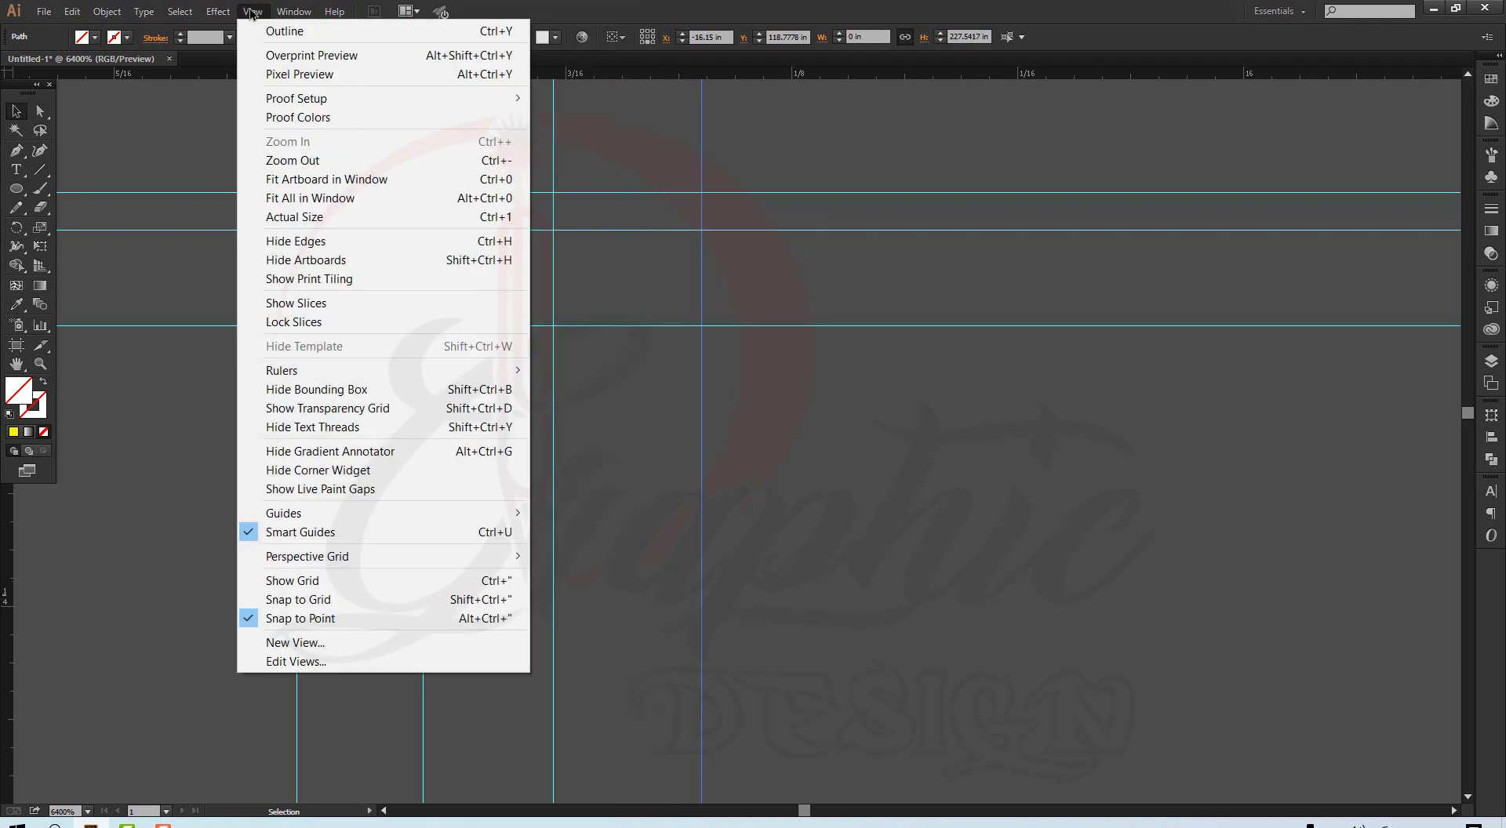
{"action": "mouse_move", "coordinate": [283, 370]}
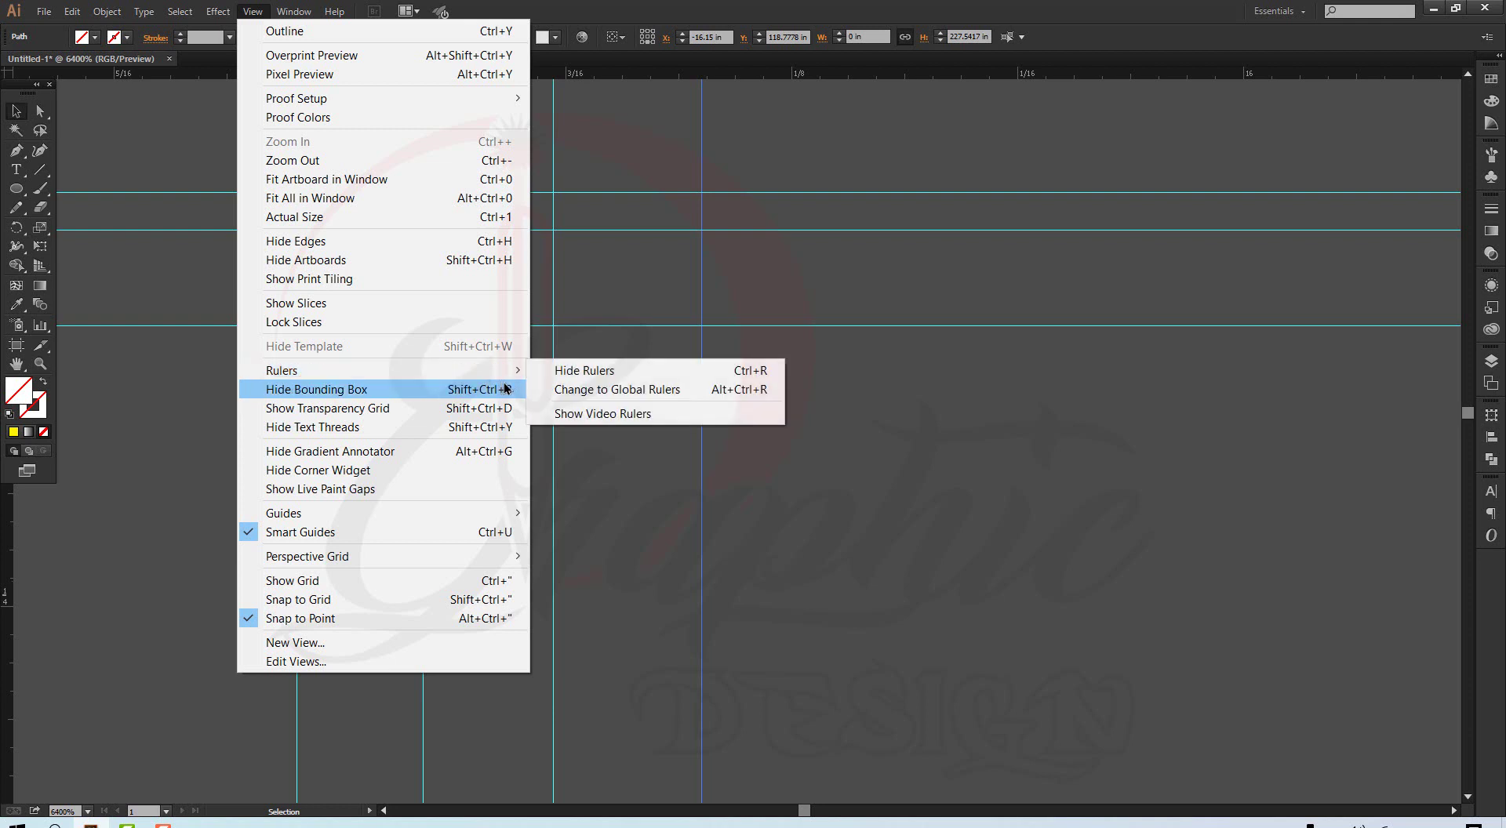
{"action": "left_click", "coordinate": [576, 370]}
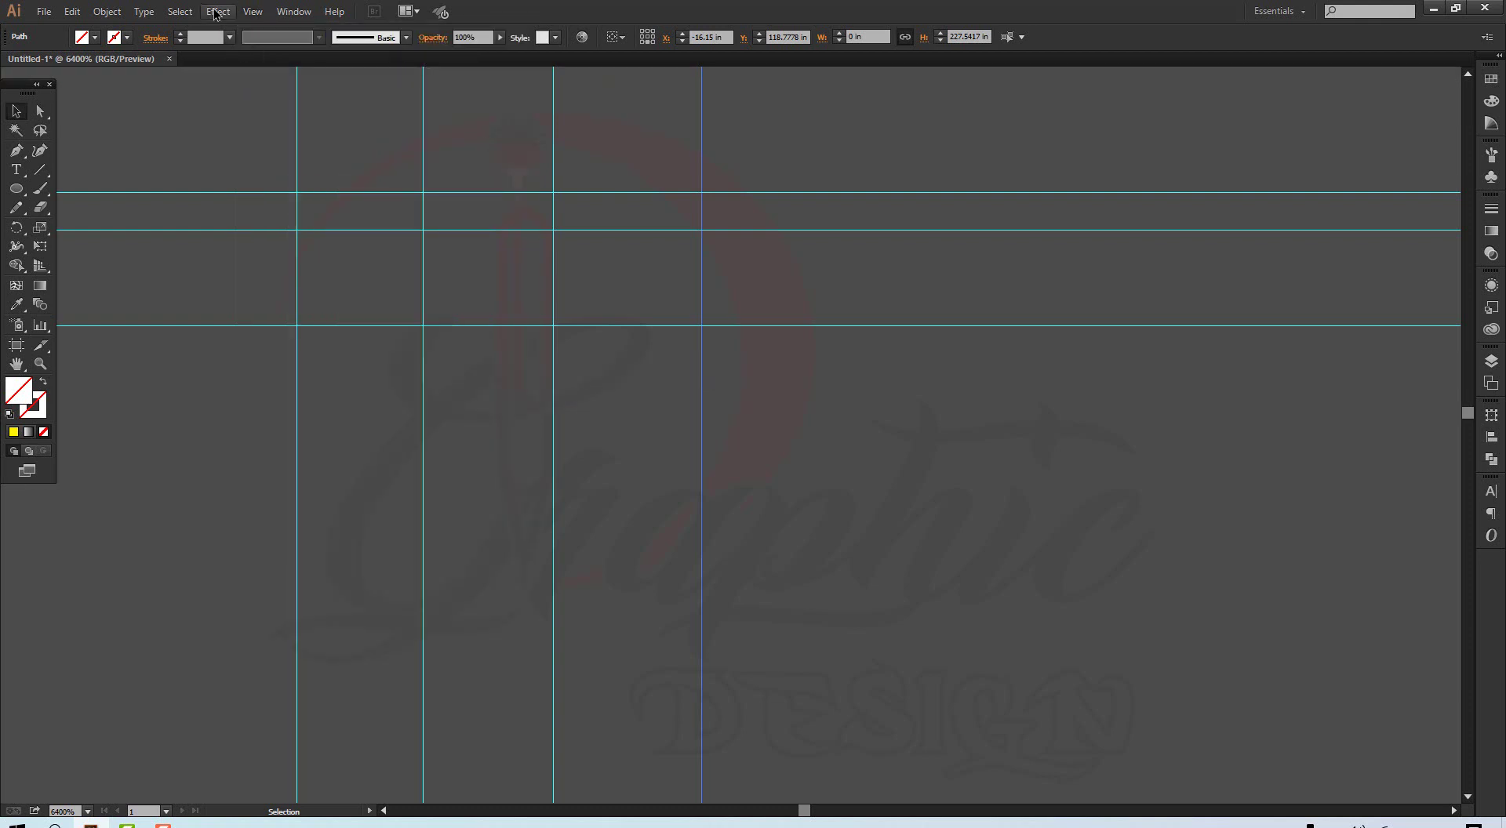
{"action": "left_click", "coordinate": [253, 11]}
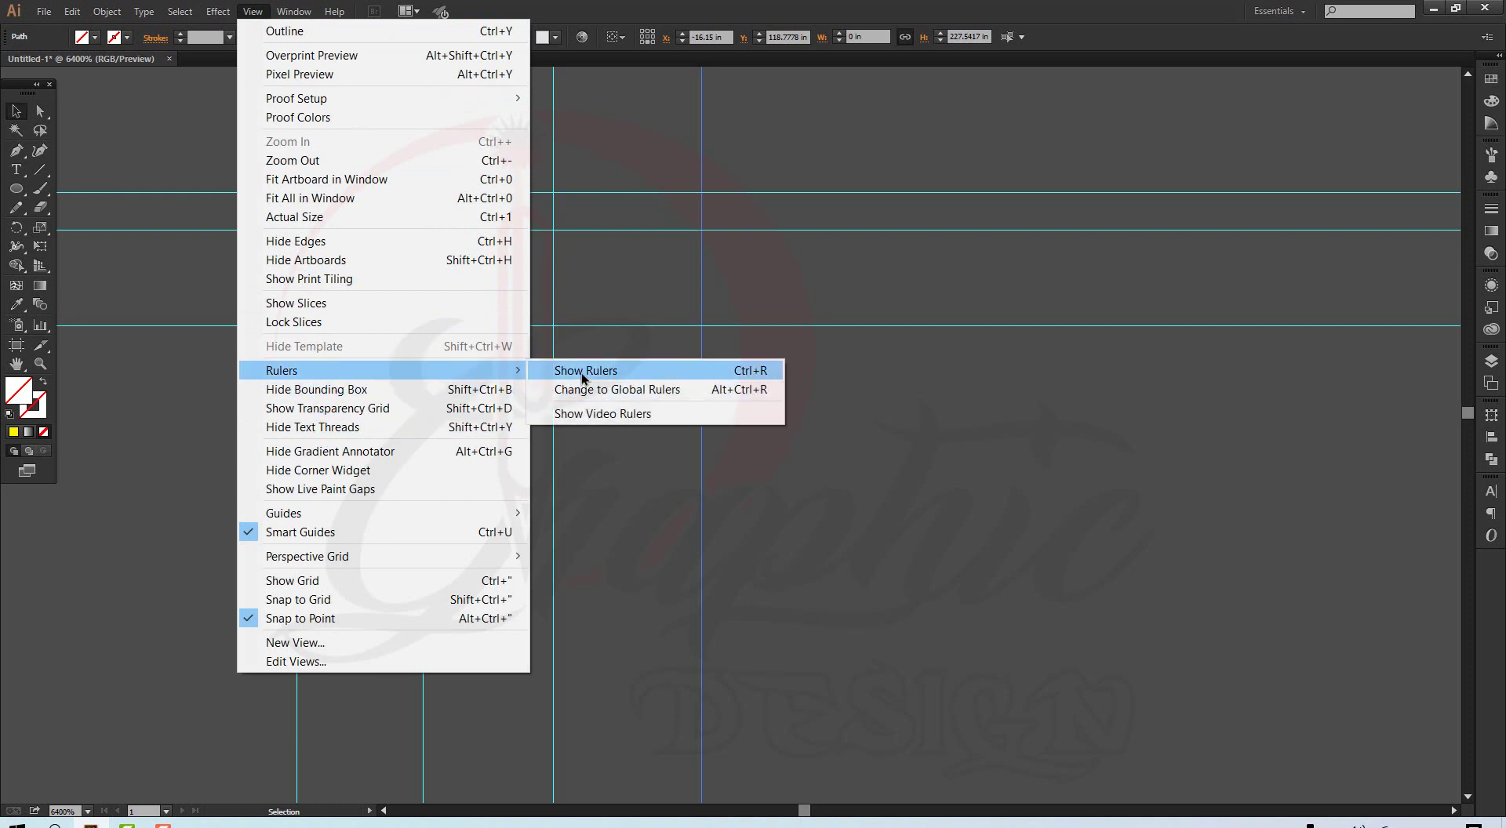
{"action": "left_click", "coordinate": [581, 372]}
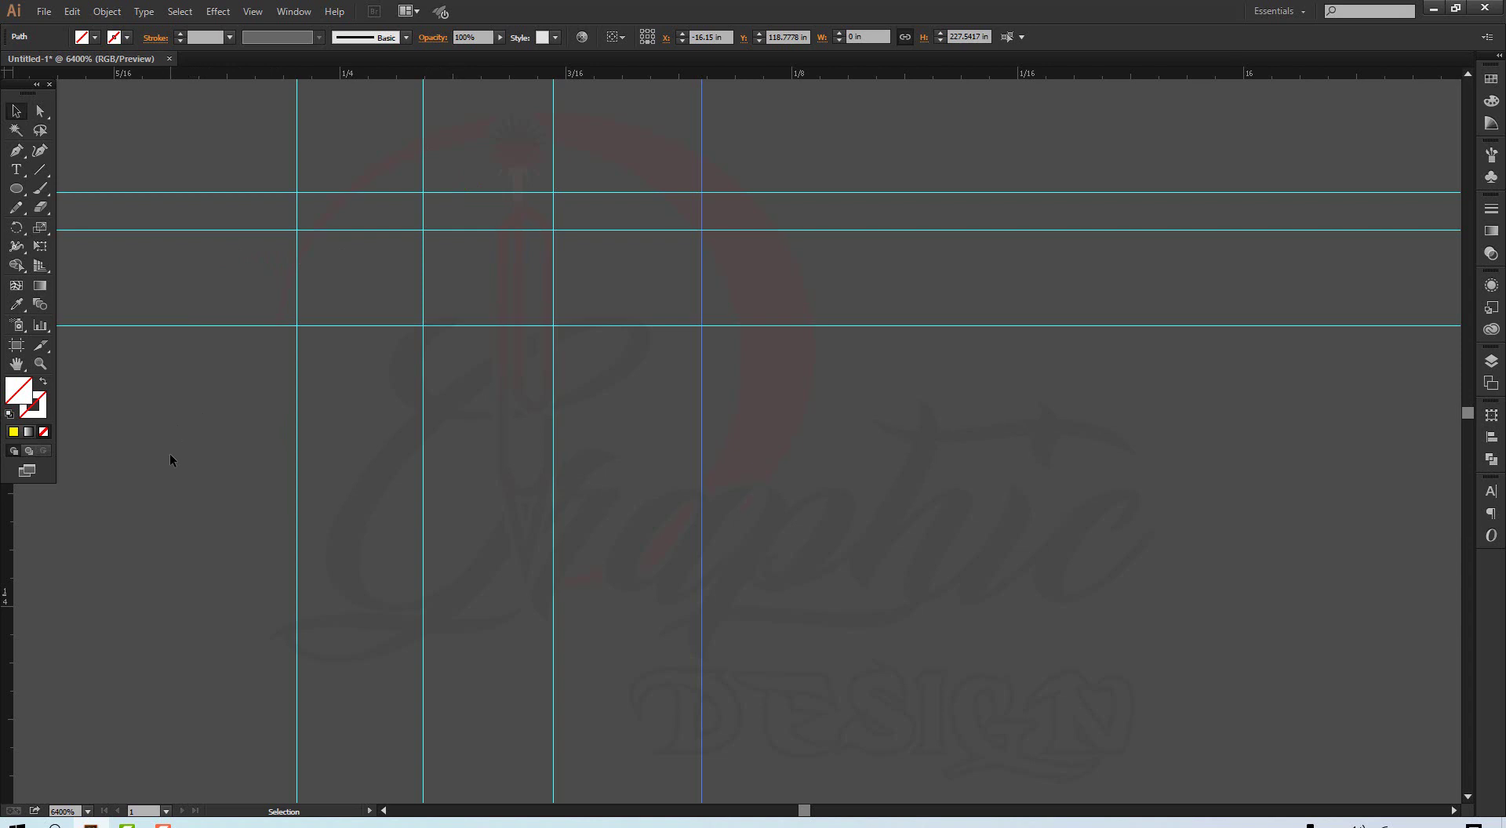
{"action": "key", "text": "ctrl+r"}
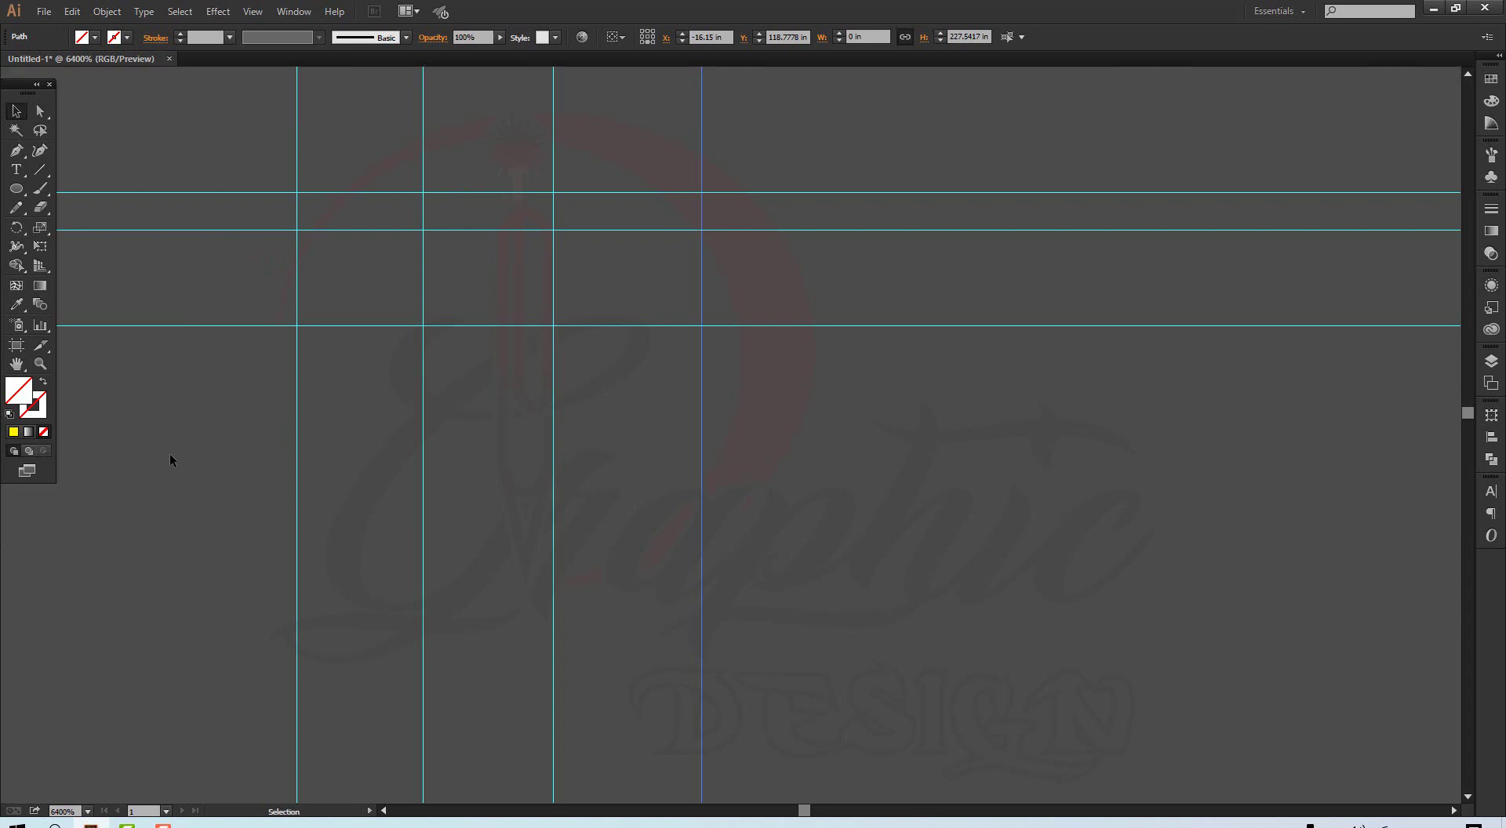
{"action": "key", "text": "ctrl+r"}
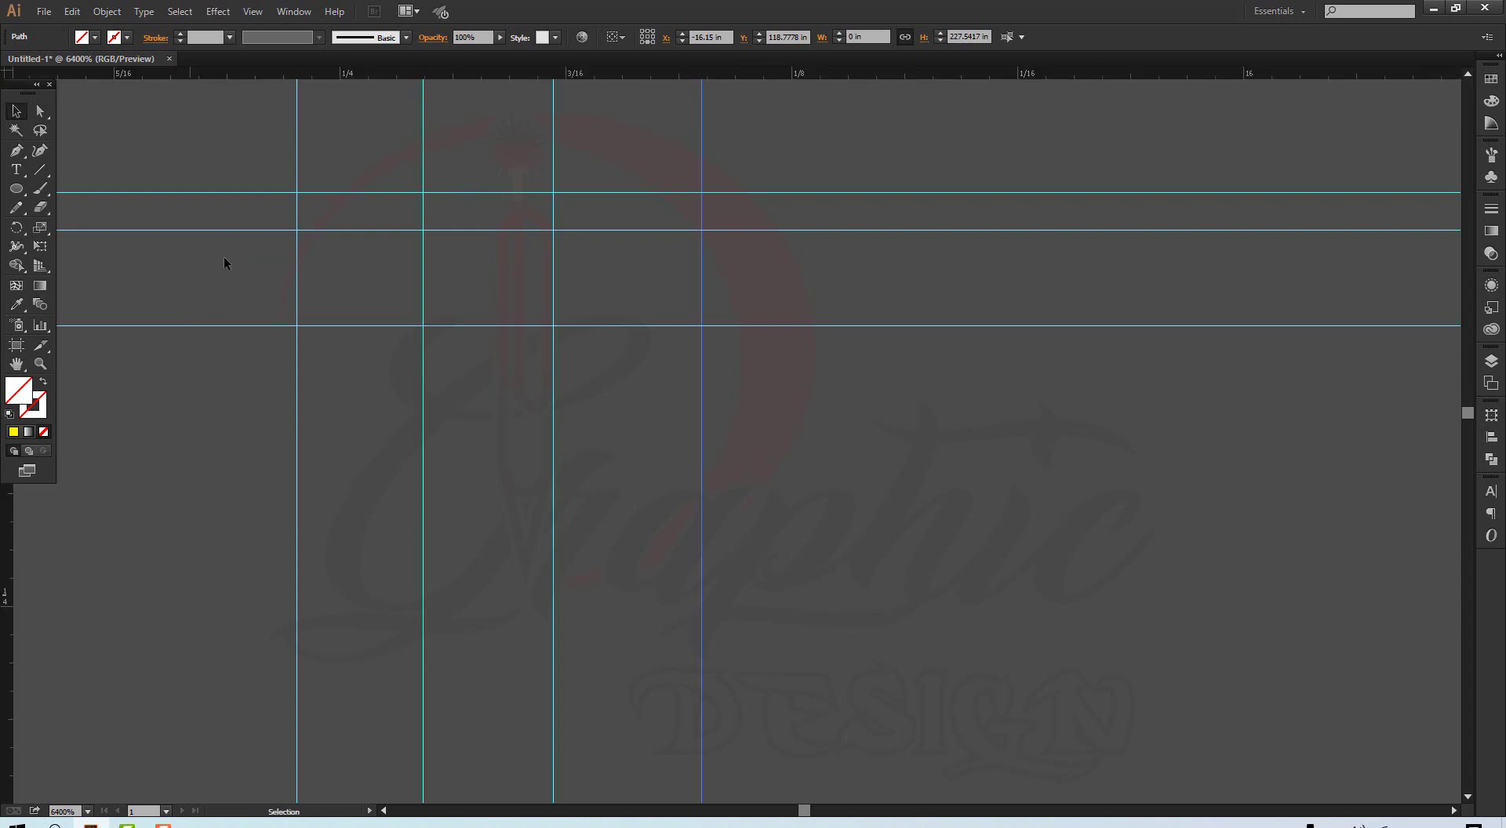
Switch ruler units to Pixels and delete all seven guides
{"action": "right_click", "coordinate": [745, 74]}
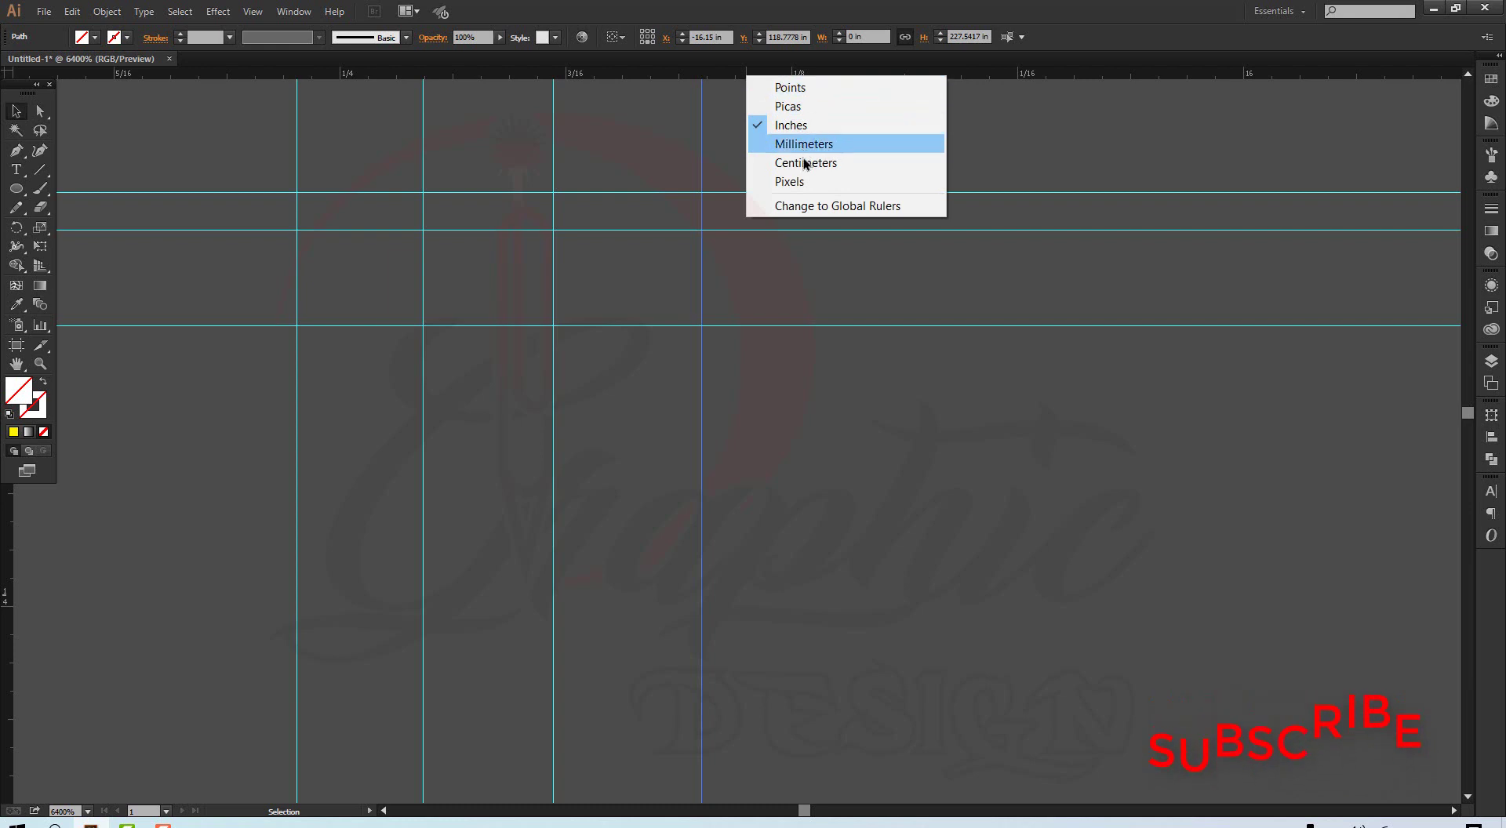
{"action": "left_click", "coordinate": [789, 182]}
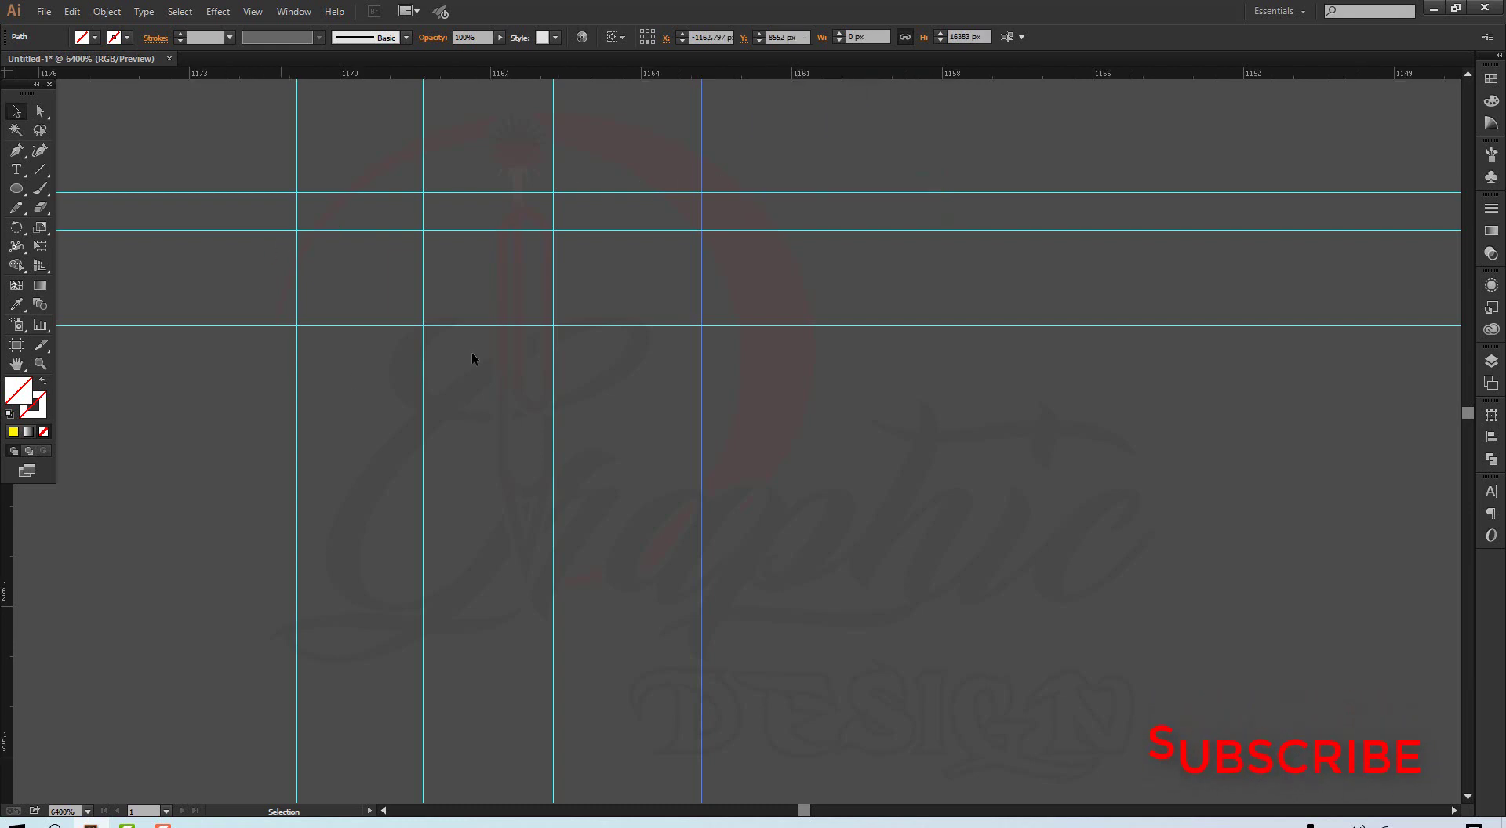
{"action": "left_click_drag", "start_coordinate": [226, 364], "coordinate": [750, 176]}
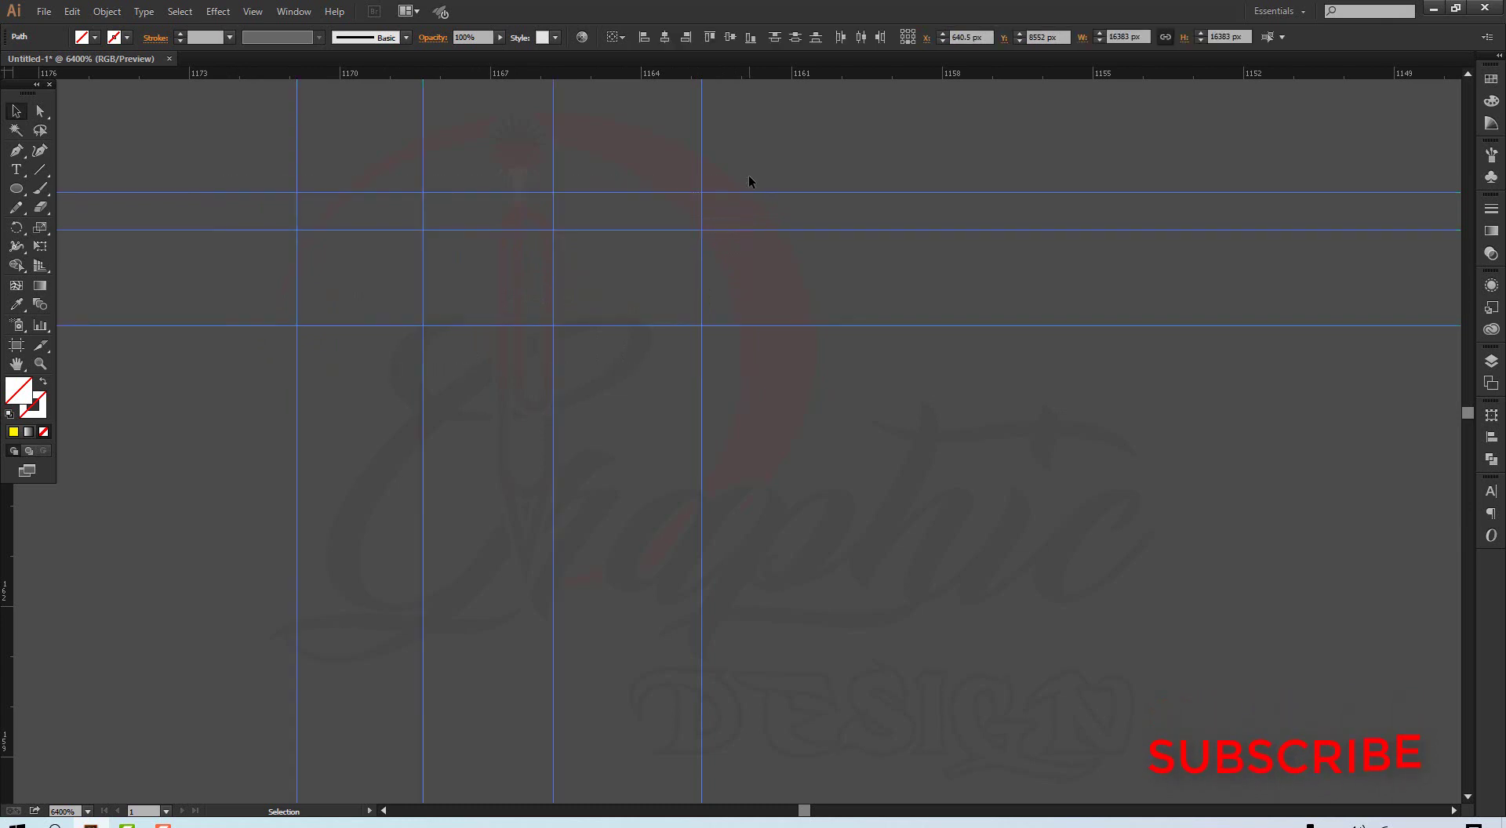
{"action": "key", "text": "Delete"}
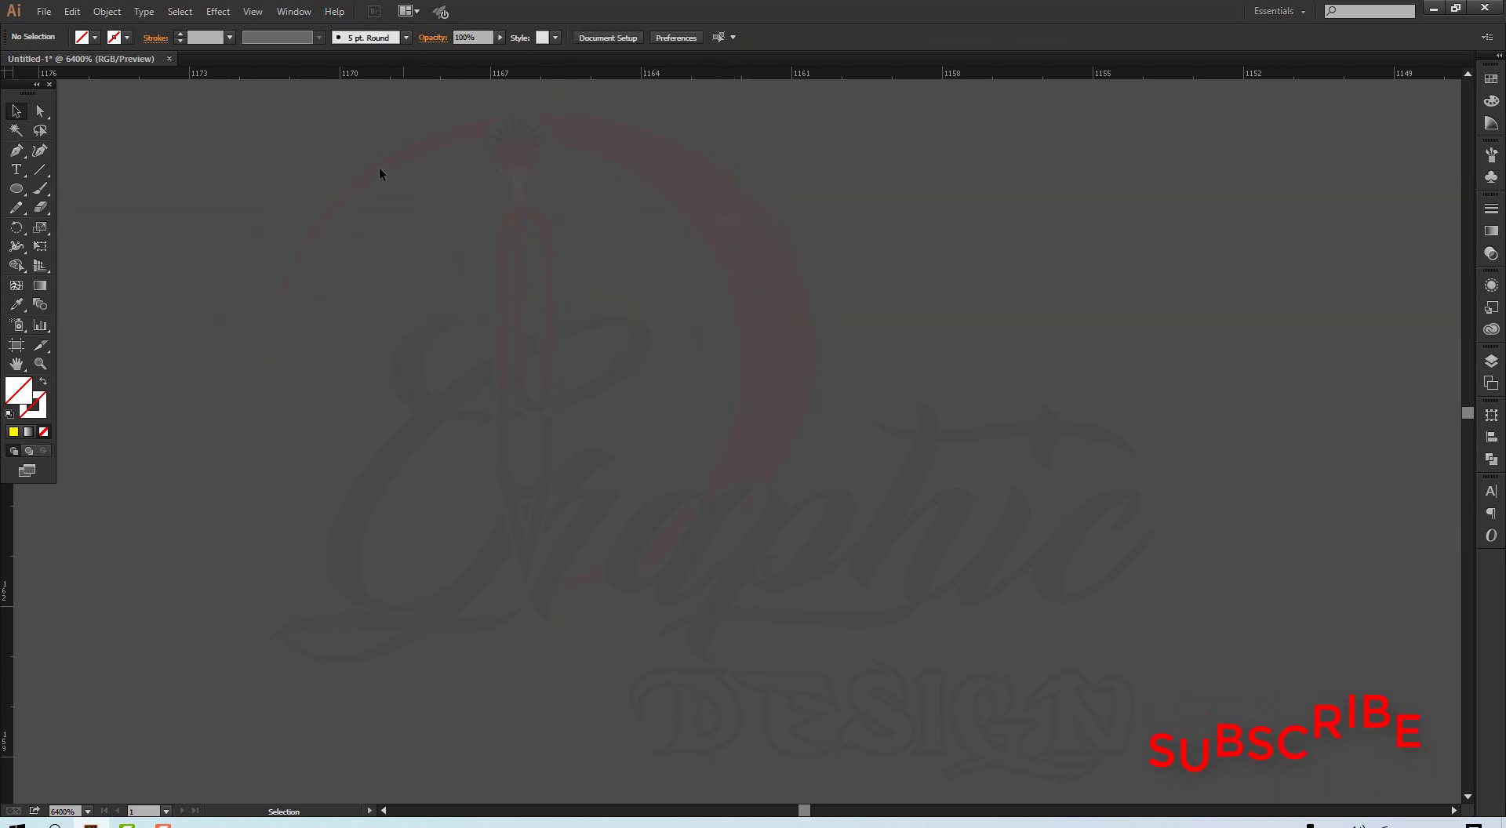
Draw a tiny circle at upper left and fill it white
{"action": "left_click", "coordinate": [16, 189]}
{"action": "left_click_drag", "start_coordinate": [145, 230], "coordinate": [160, 243]}
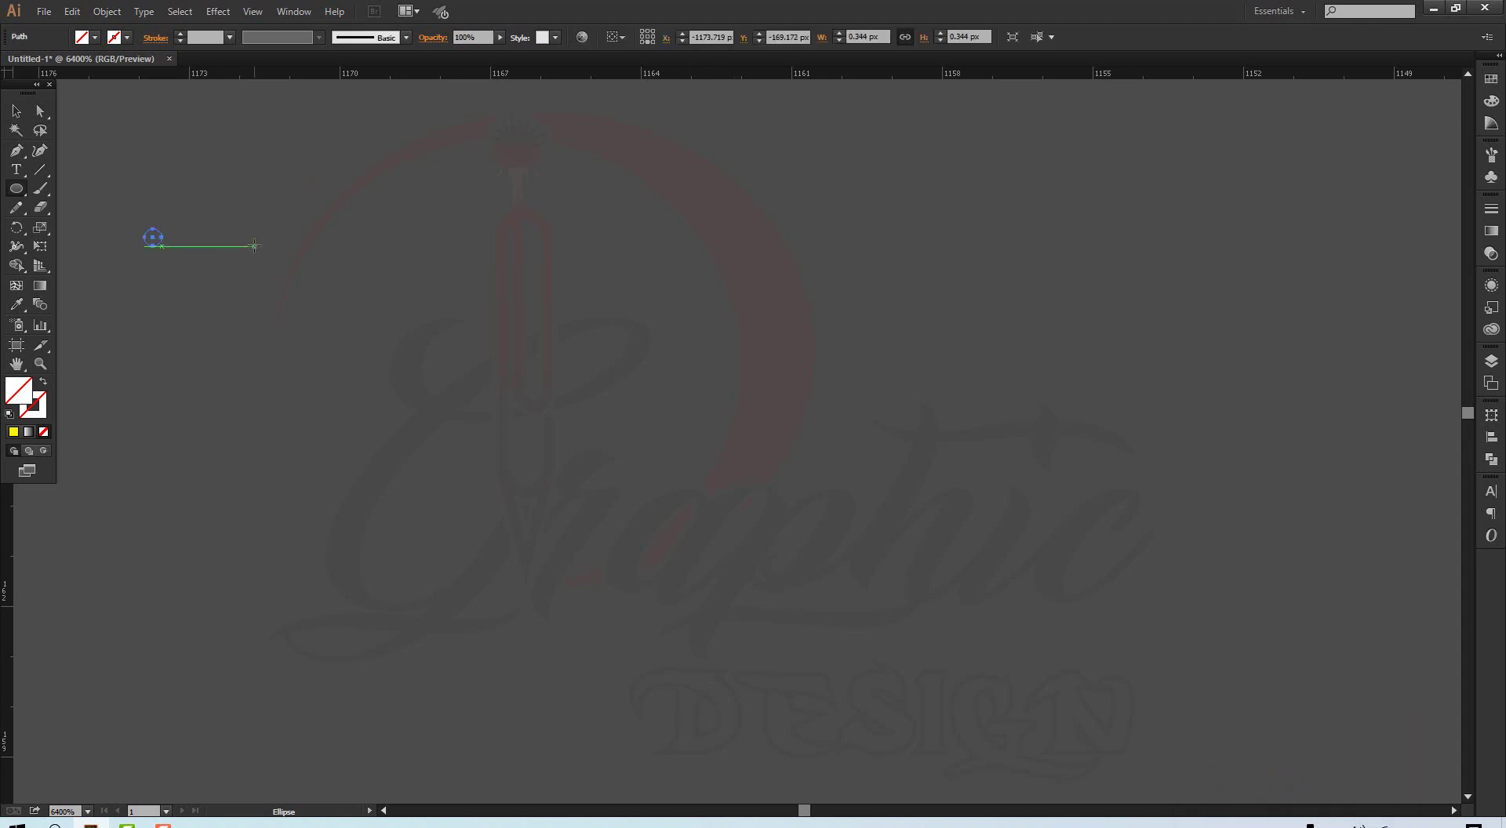
{"action": "left_click", "coordinate": [19, 114]}
{"action": "left_click", "coordinate": [95, 40]}
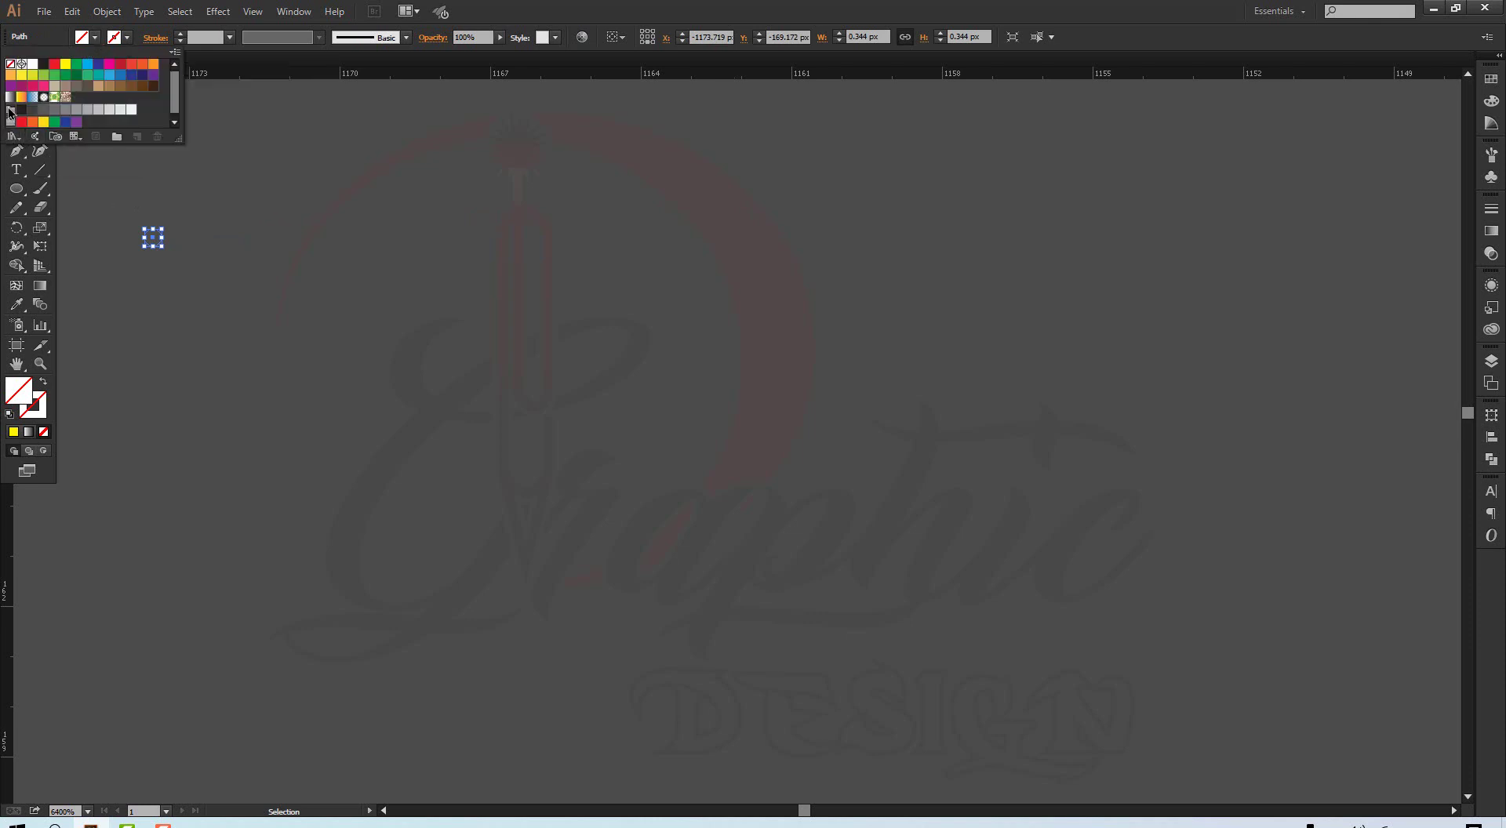
{"action": "left_click", "coordinate": [31, 66]}
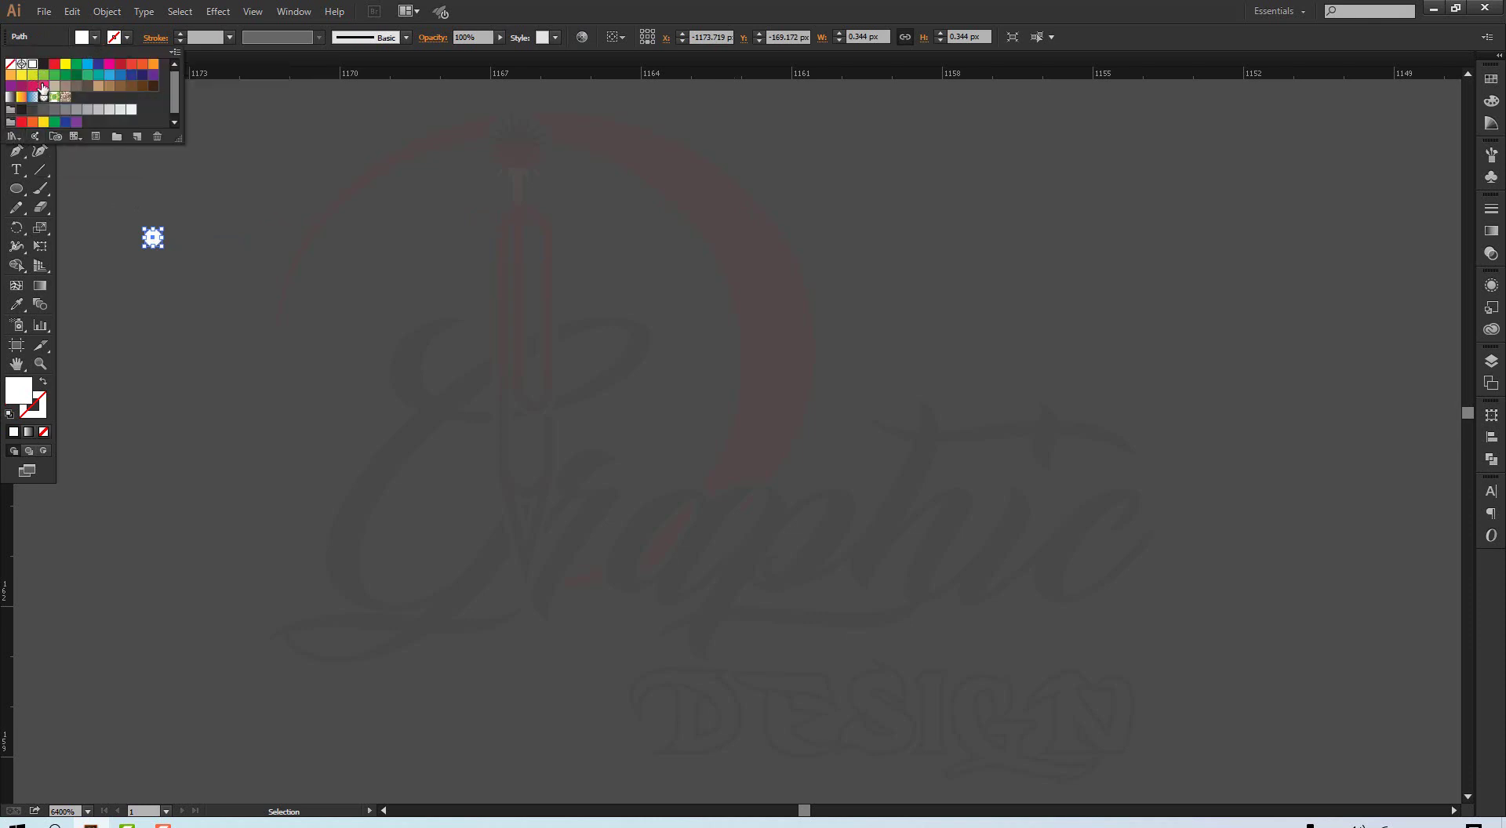
{"action": "left_click", "coordinate": [200, 223]}
Alt-drag a copy of the white dot beside it and make it red
{"action": "left_click_drag", "start_coordinate": [153, 237], "coordinate": [186, 239]}
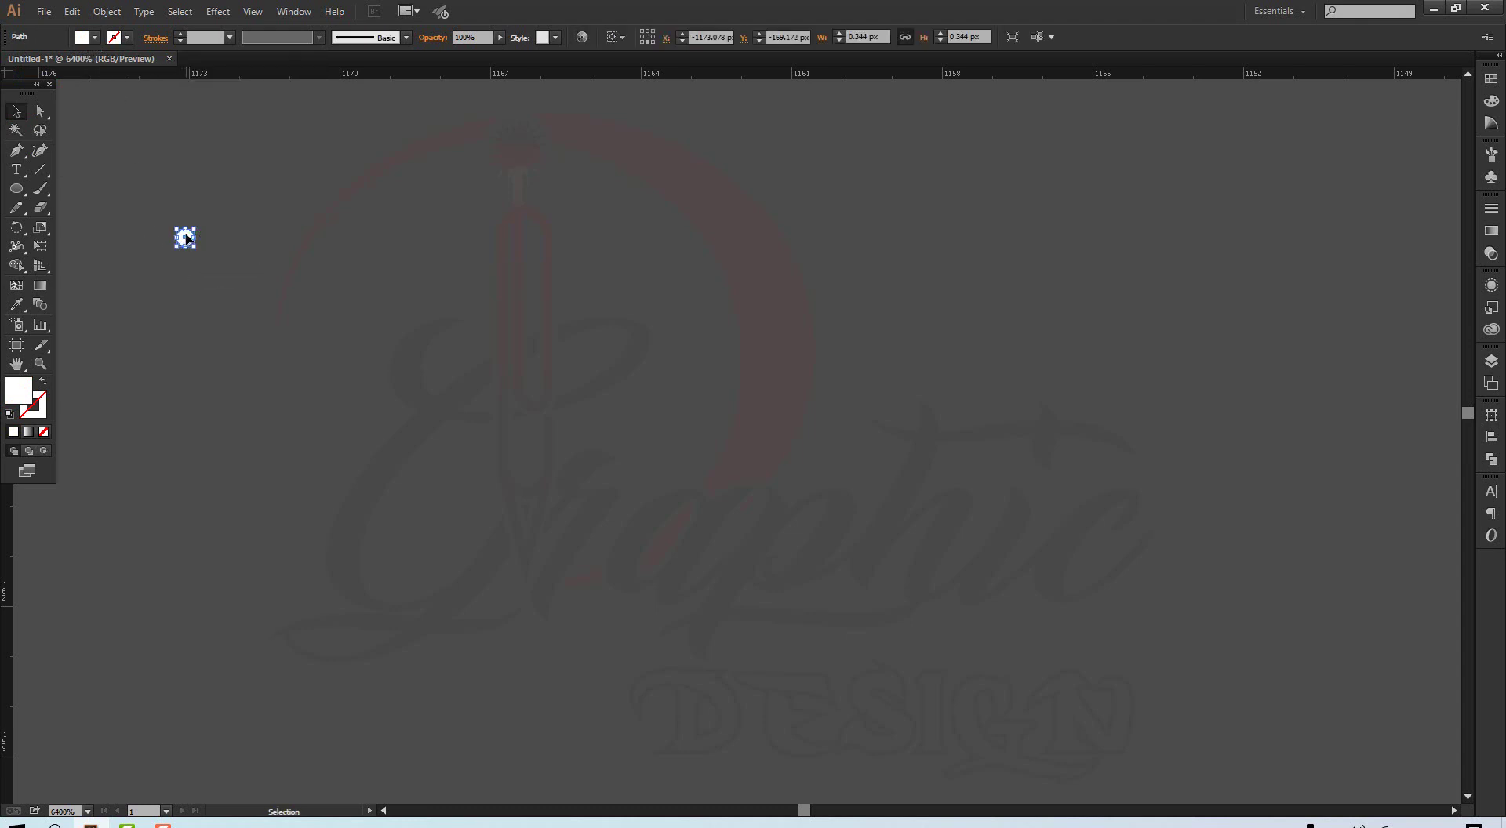
{"action": "left_click_drag", "start_coordinate": [186, 237], "coordinate": [161, 237]}
{"action": "left_click", "coordinate": [95, 37]}
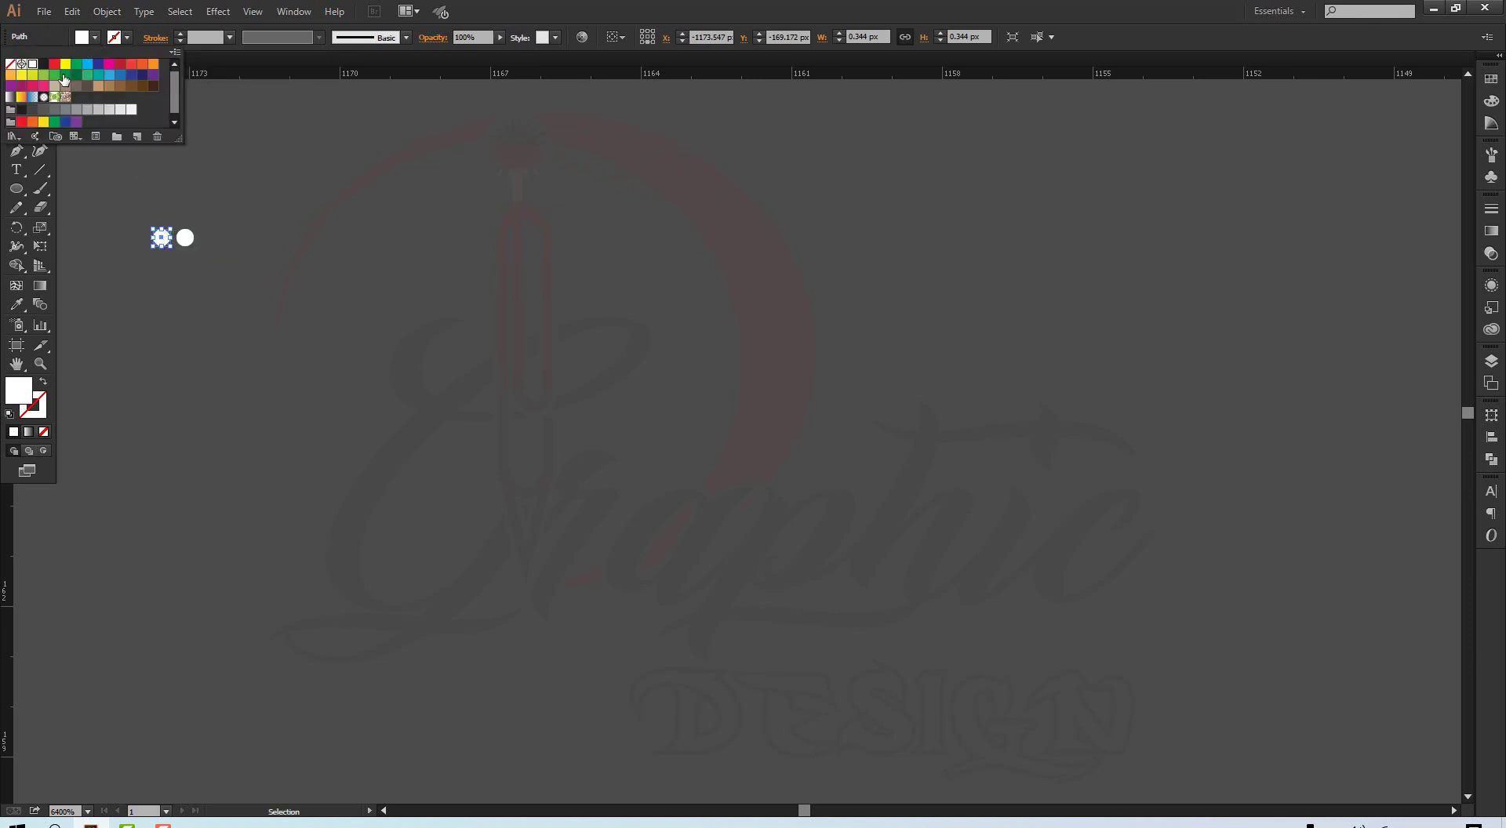
{"action": "left_click", "coordinate": [53, 64]}
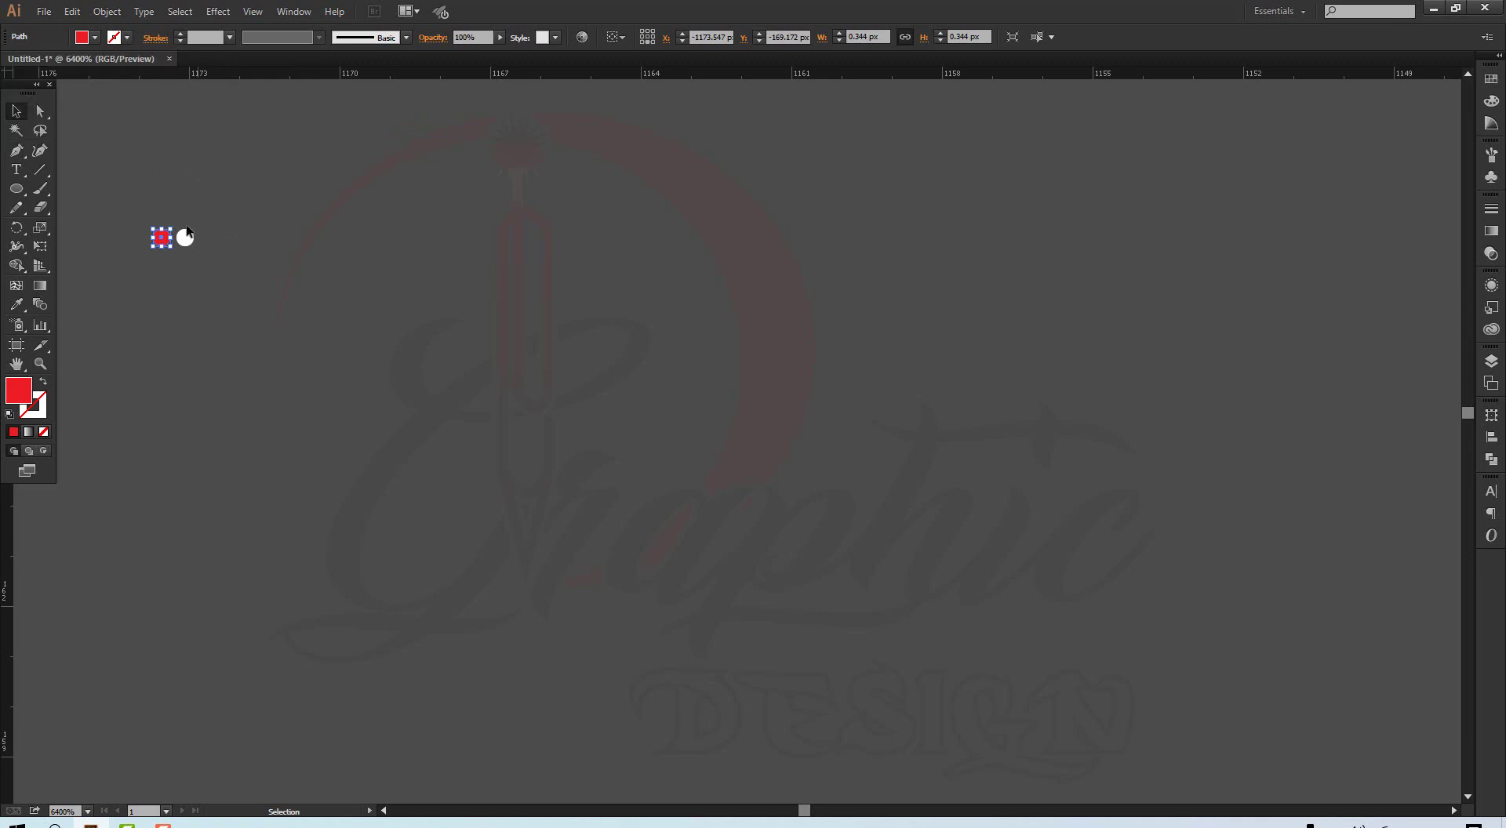
Duplicate the red-and-white pair to the right and fill the new pair navy
{"action": "mouse_move", "coordinate": [129, 228]}
{"action": "left_mouse_down"}
{"action": "mouse_move", "coordinate": [195, 251]}
{"action": "mouse_move", "coordinate": [244, 245]}
{"action": "left_mouse_up"}
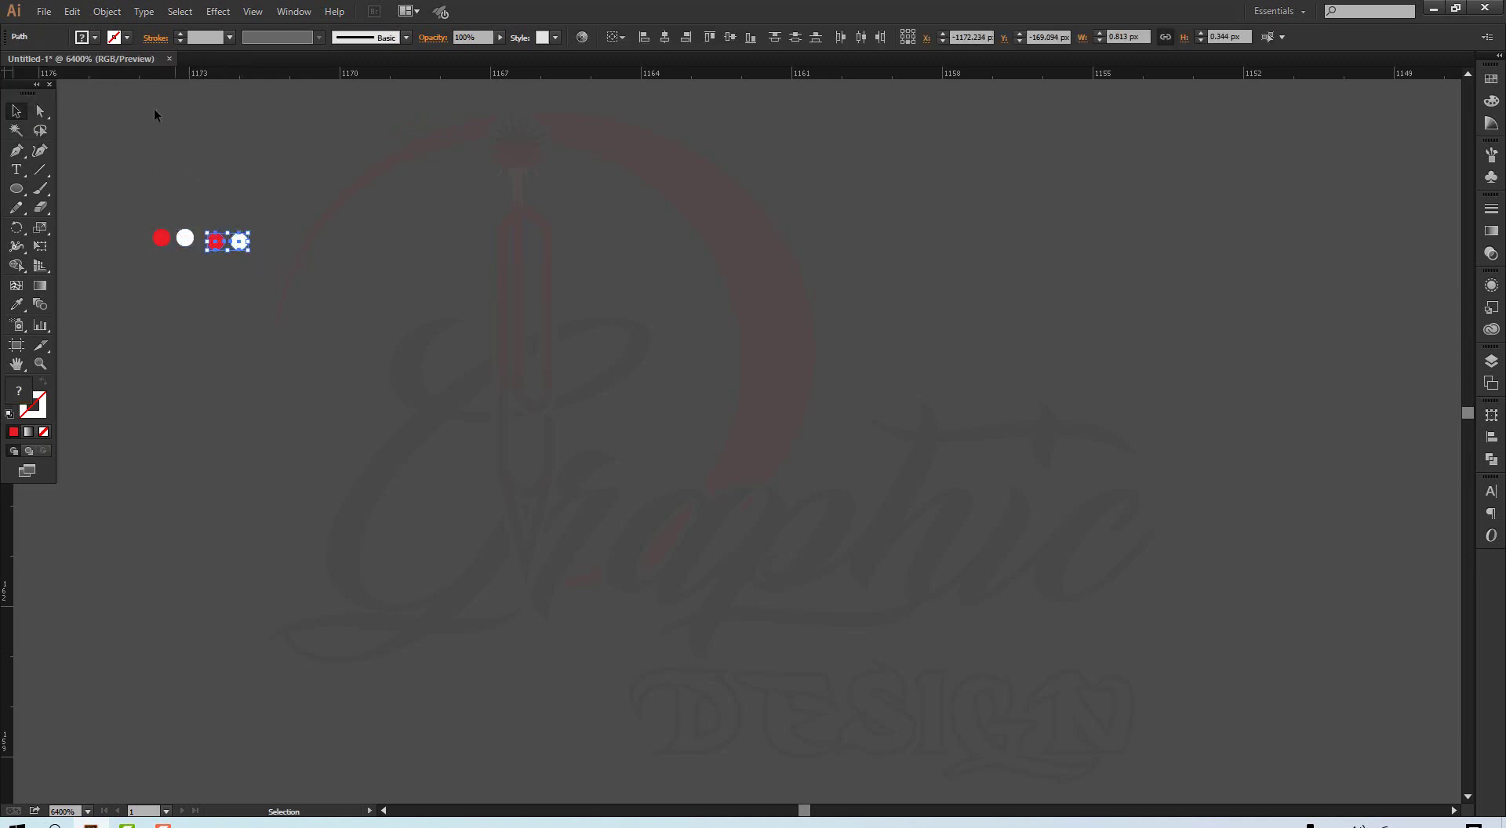
{"action": "left_click", "coordinate": [95, 36]}
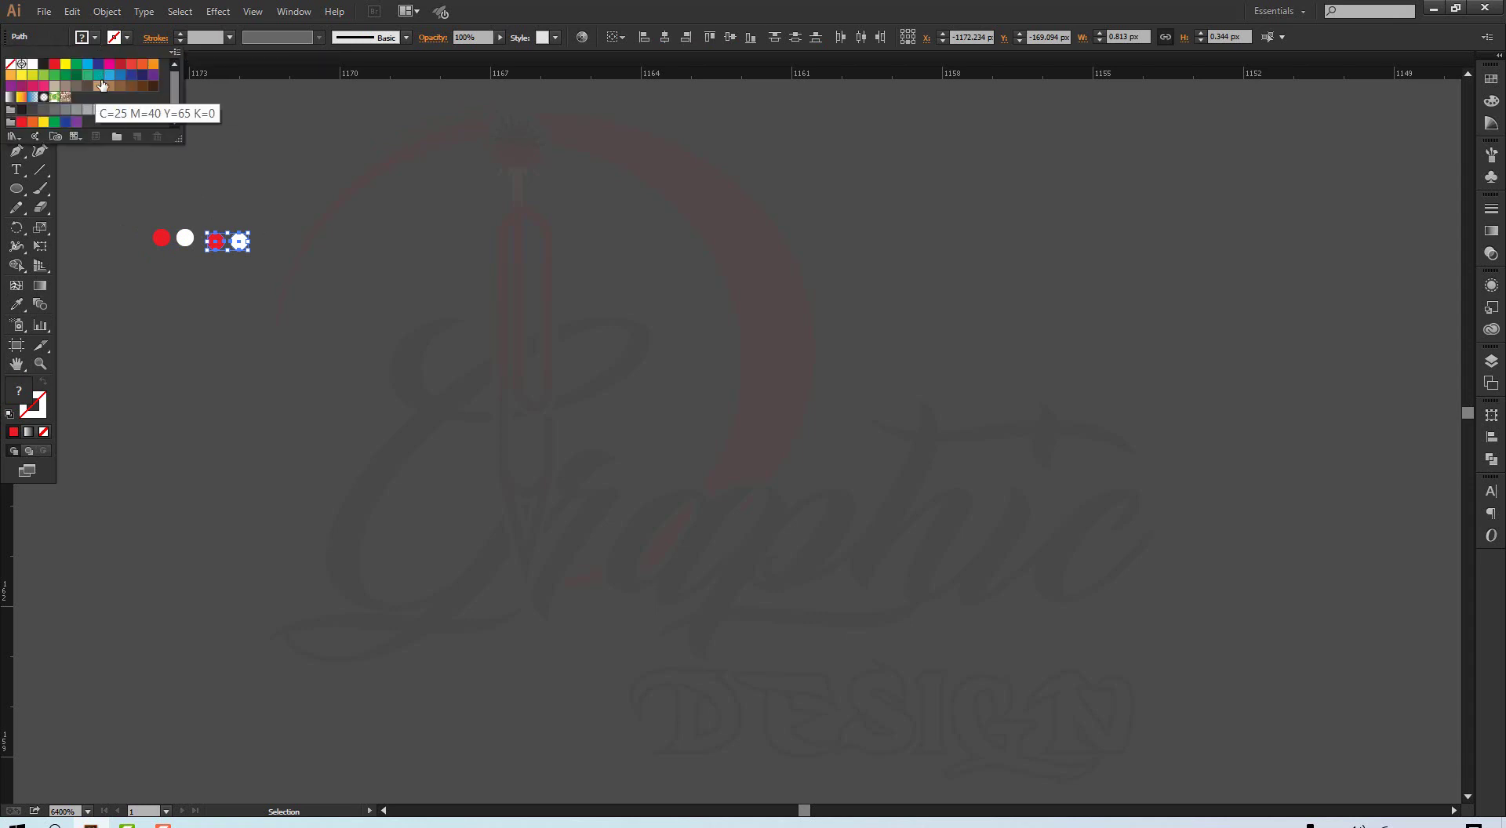
{"action": "left_click", "coordinate": [143, 76]}
{"action": "left_click", "coordinate": [324, 342]}
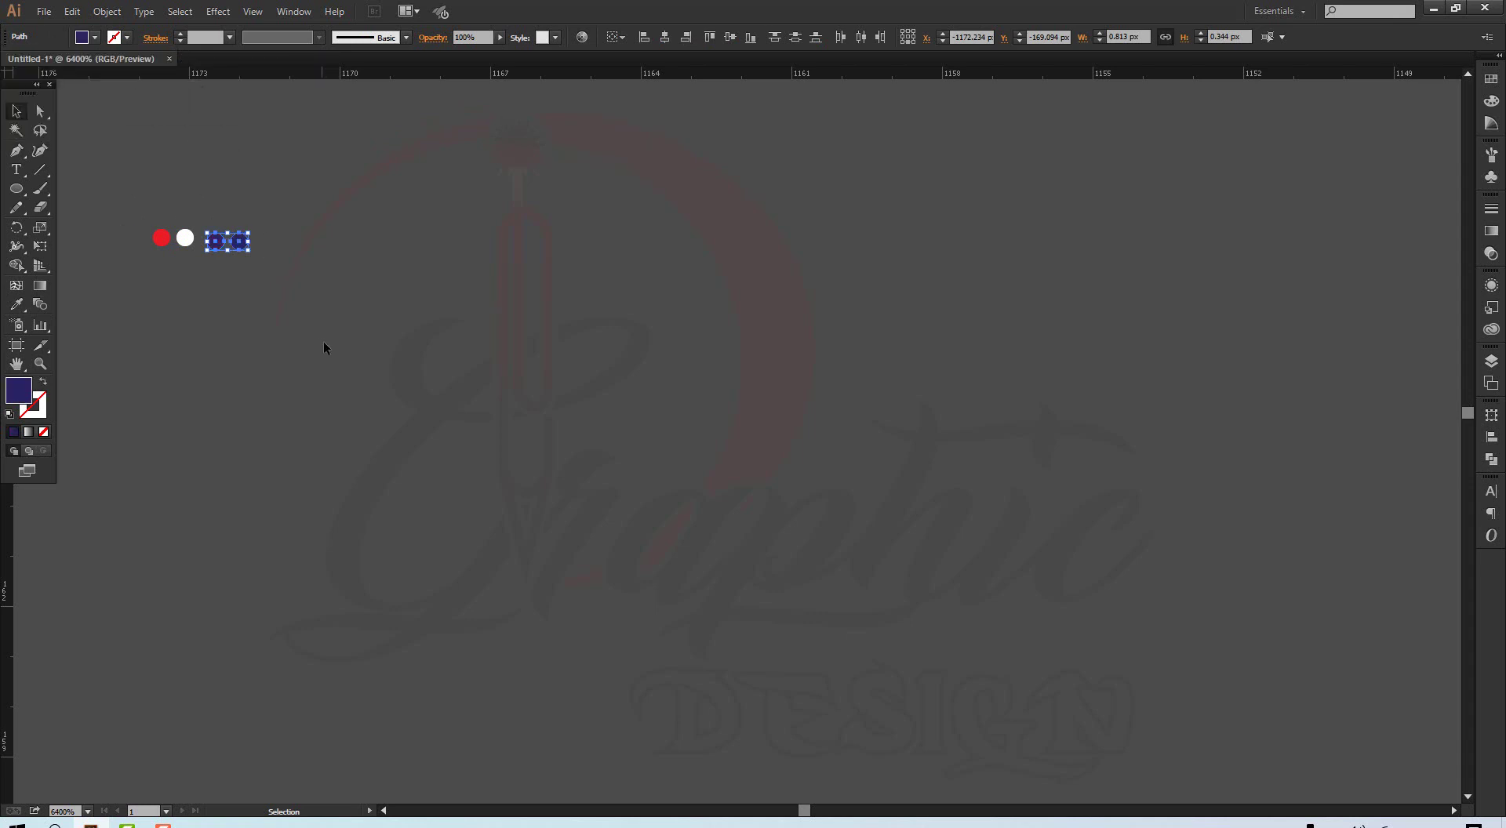
Move one navy dot below the row and recolour it a darker red
{"action": "left_click_drag", "start_coordinate": [215, 242], "coordinate": [186, 288]}
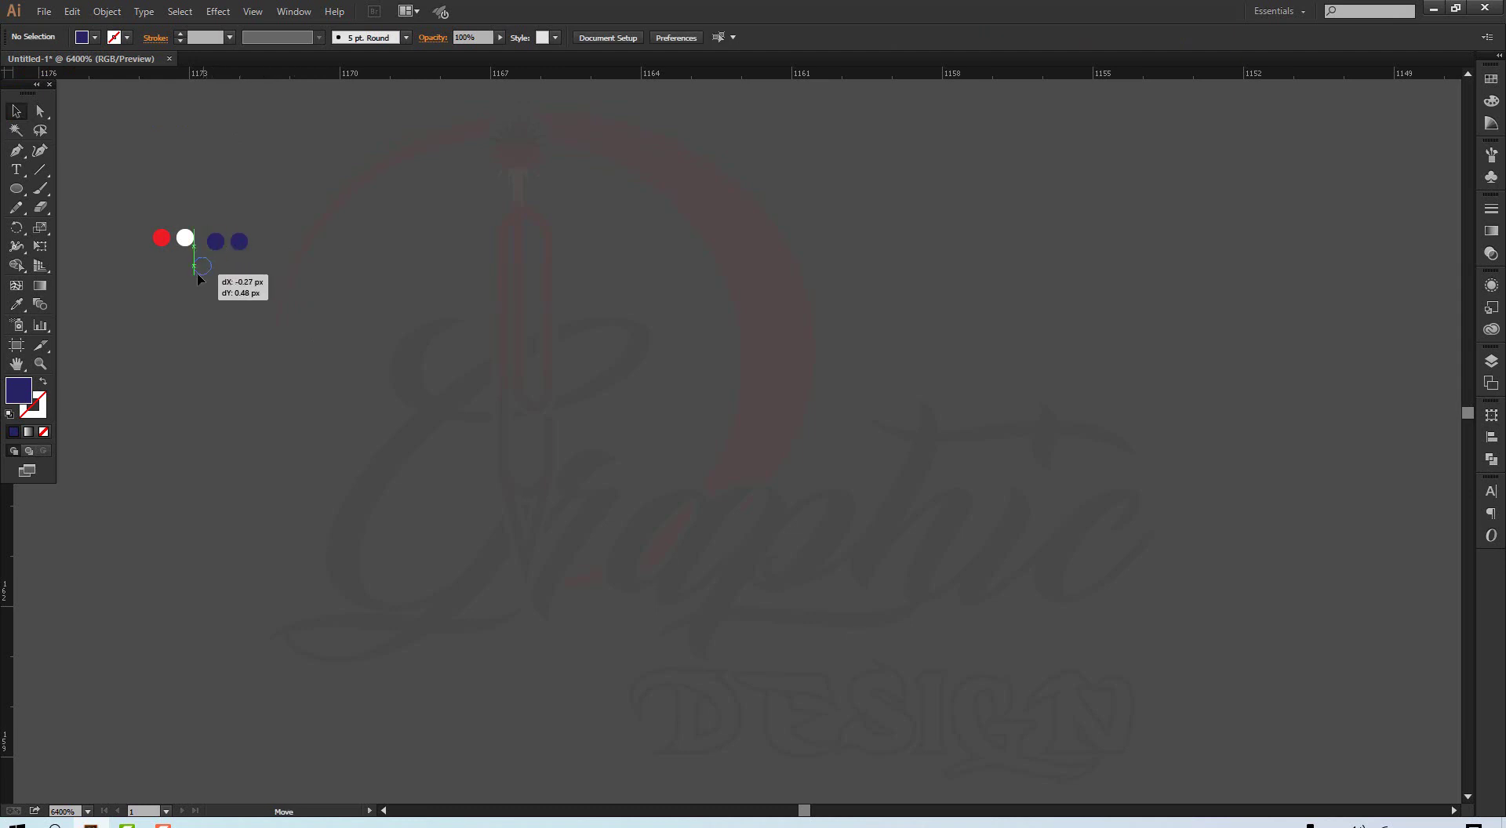
{"action": "left_click", "coordinate": [96, 38]}
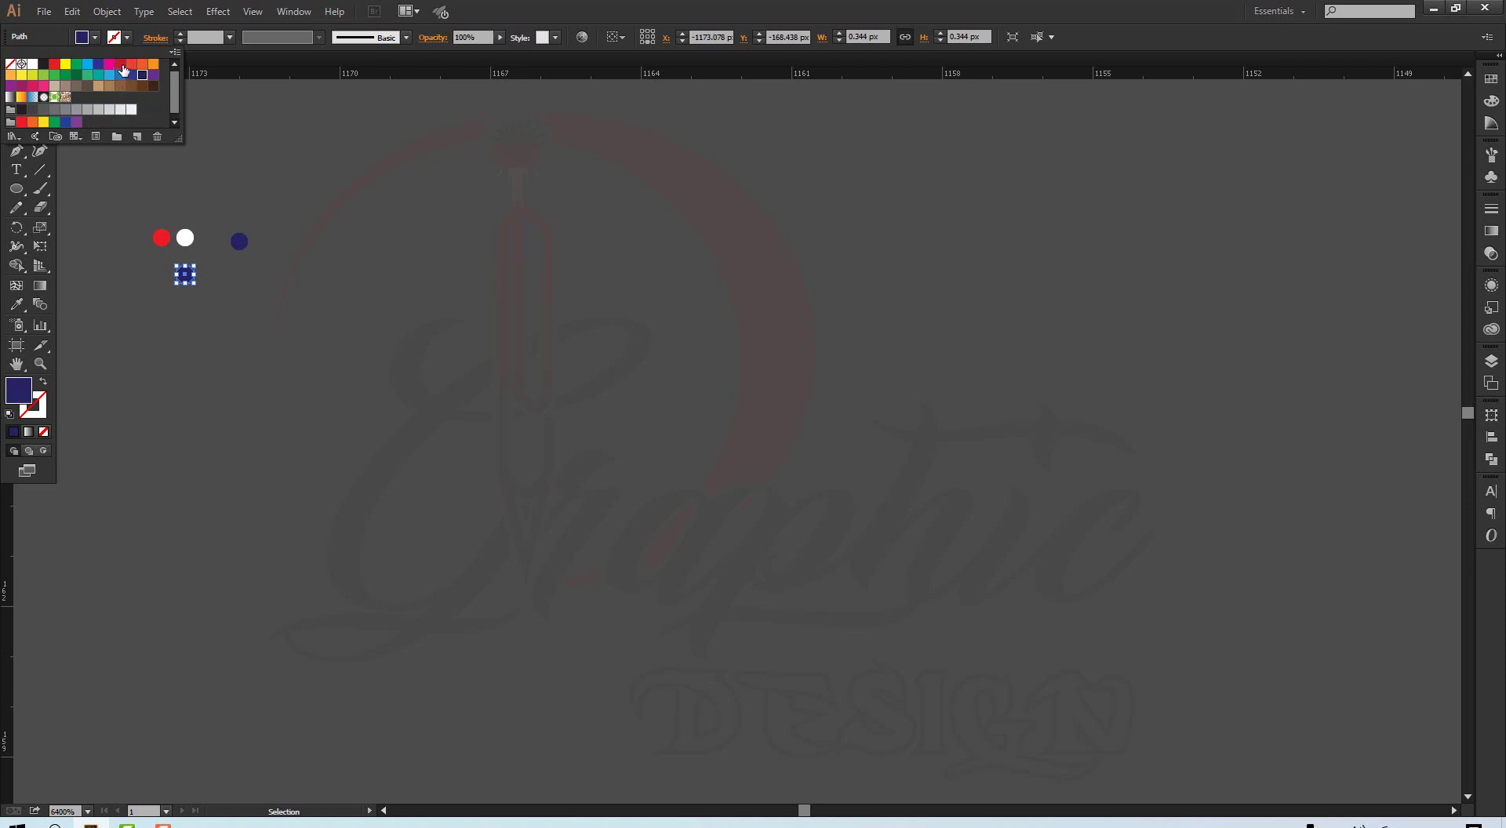
{"action": "left_click", "coordinate": [120, 64]}
{"action": "left_click", "coordinate": [237, 276]}
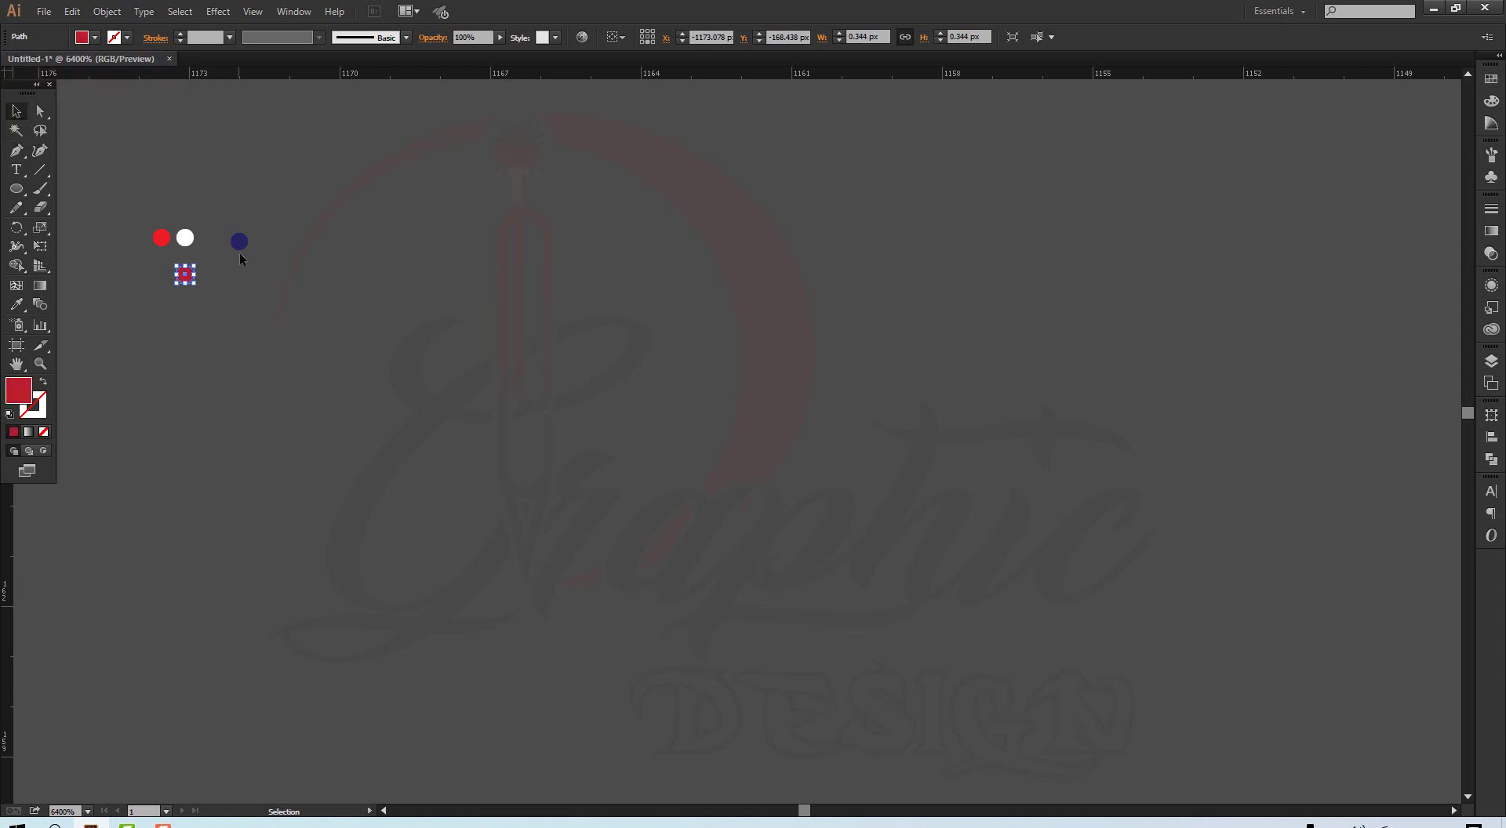
Copy a dot to the lower right, give it a lighter red, and deselect
{"action": "left_click_drag", "start_coordinate": [238, 241], "coordinate": [231, 293]}
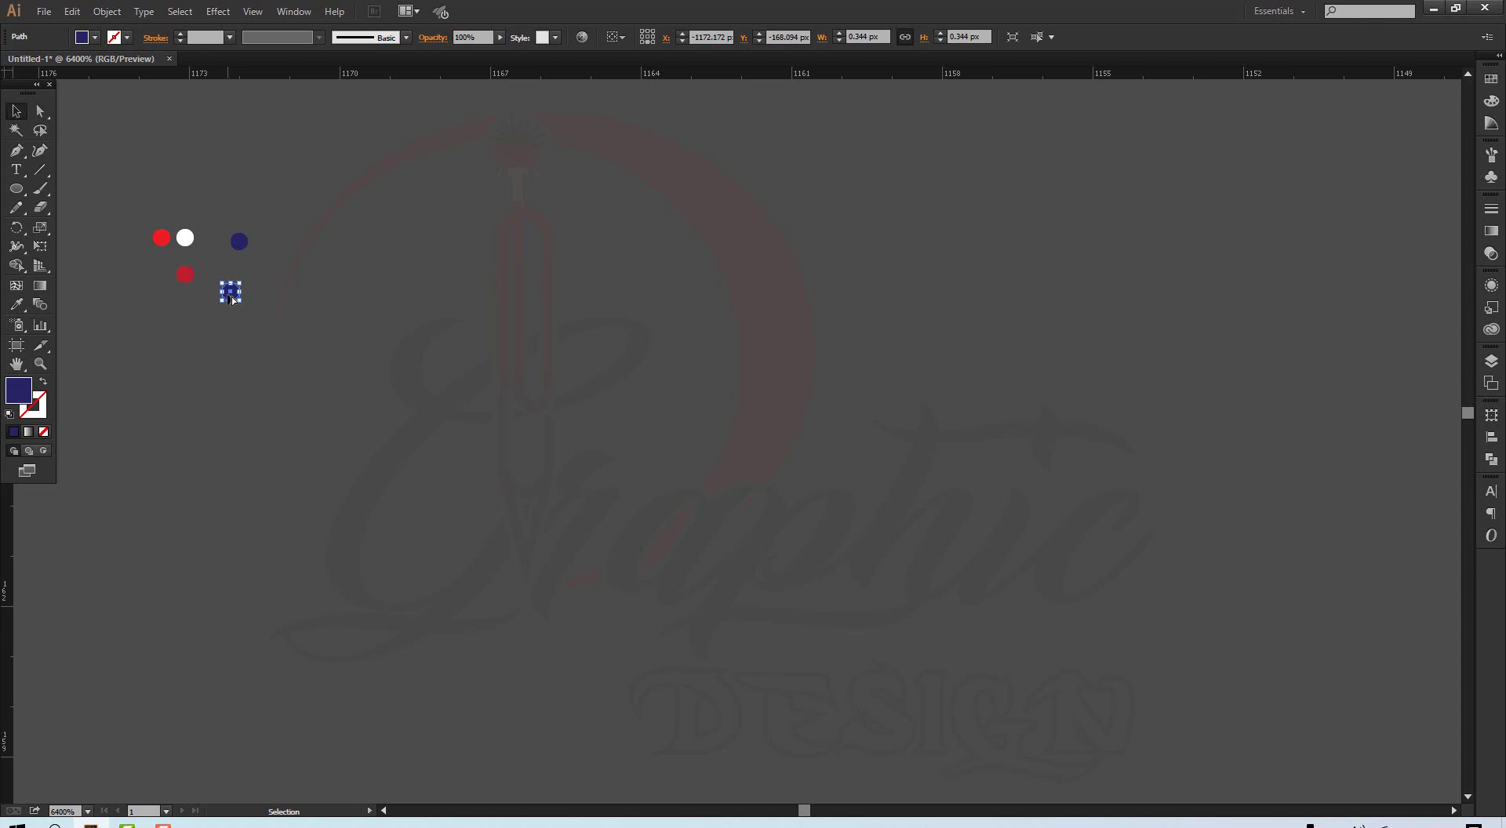
{"action": "left_click", "coordinate": [95, 37]}
{"action": "left_click", "coordinate": [131, 64]}
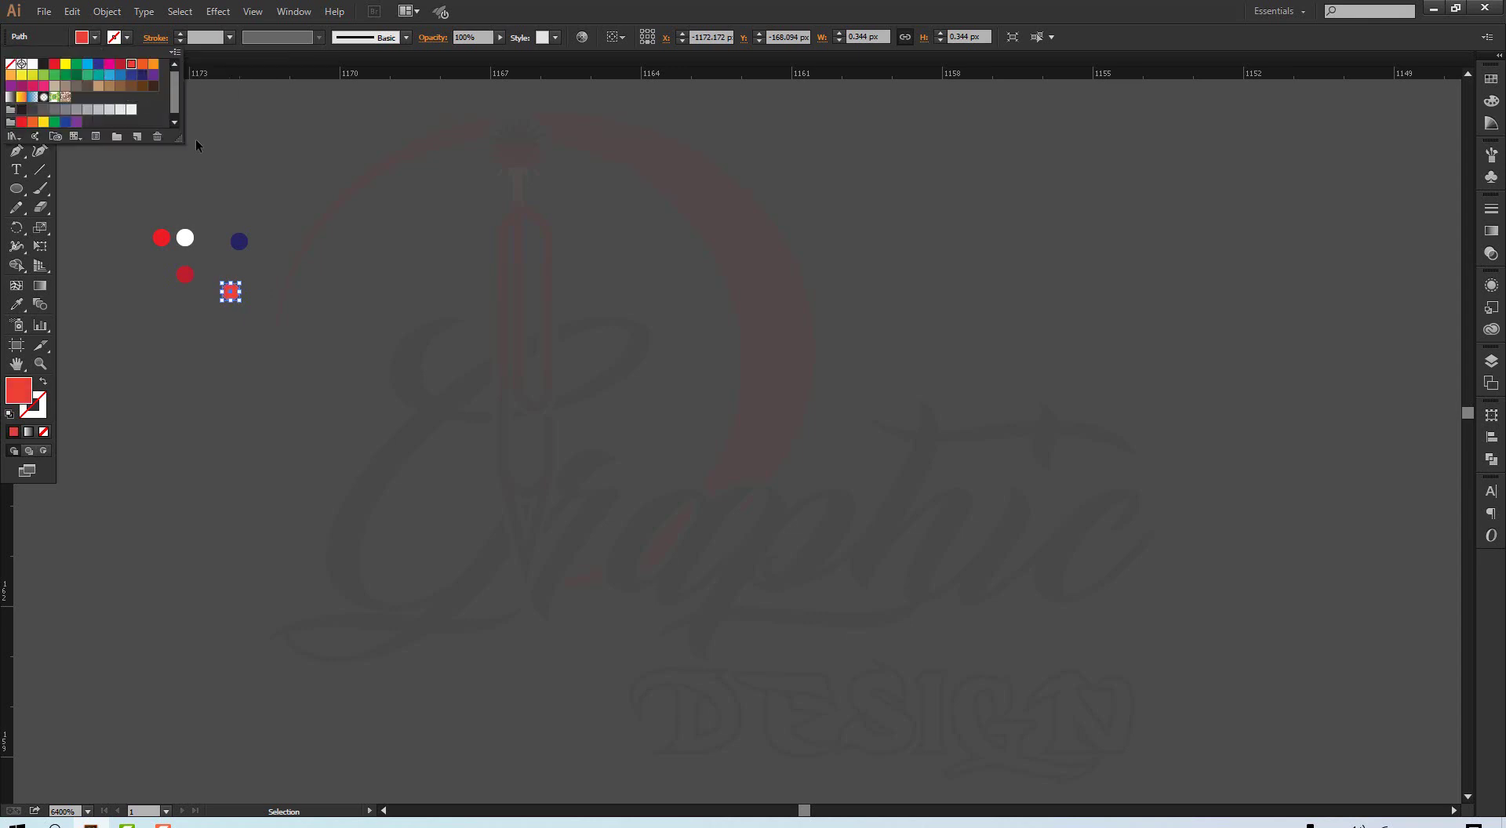
{"action": "key", "text": "Escape"}
{"action": "left_click", "coordinate": [265, 229]}
Marquee-select the dots and Alt-drag two copies of the cluster up and right
{"action": "mouse_move", "coordinate": [141, 216]}
{"action": "left_mouse_down"}
{"action": "mouse_move", "coordinate": [265, 280]}
{"action": "mouse_move", "coordinate": [271, 298]}
{"action": "mouse_move", "coordinate": [188, 276]}
{"action": "mouse_move", "coordinate": [287, 304]}
{"action": "mouse_move", "coordinate": [270, 317]}
{"action": "mouse_move", "coordinate": [208, 310]}
{"action": "mouse_move", "coordinate": [137, 235]}
{"action": "mouse_move", "coordinate": [364, 346]}
{"action": "mouse_move", "coordinate": [281, 399]}
{"action": "mouse_move", "coordinate": [302, 423]}
{"action": "mouse_move", "coordinate": [282, 510]}
{"action": "left_mouse_up"}
{"action": "mouse_move", "coordinate": [124, 185]}
{"action": "left_mouse_down"}
{"action": "mouse_move", "coordinate": [300, 247]}
{"action": "mouse_move", "coordinate": [362, 582]}
{"action": "left_mouse_up"}
{"action": "mouse_move", "coordinate": [314, 401]}
{"action": "left_mouse_down"}
{"action": "mouse_move", "coordinate": [403, 471]}
{"action": "mouse_move", "coordinate": [416, 376]}
{"action": "mouse_move", "coordinate": [490, 517]}
{"action": "mouse_move", "coordinate": [530, 720]}
{"action": "left_mouse_up"}
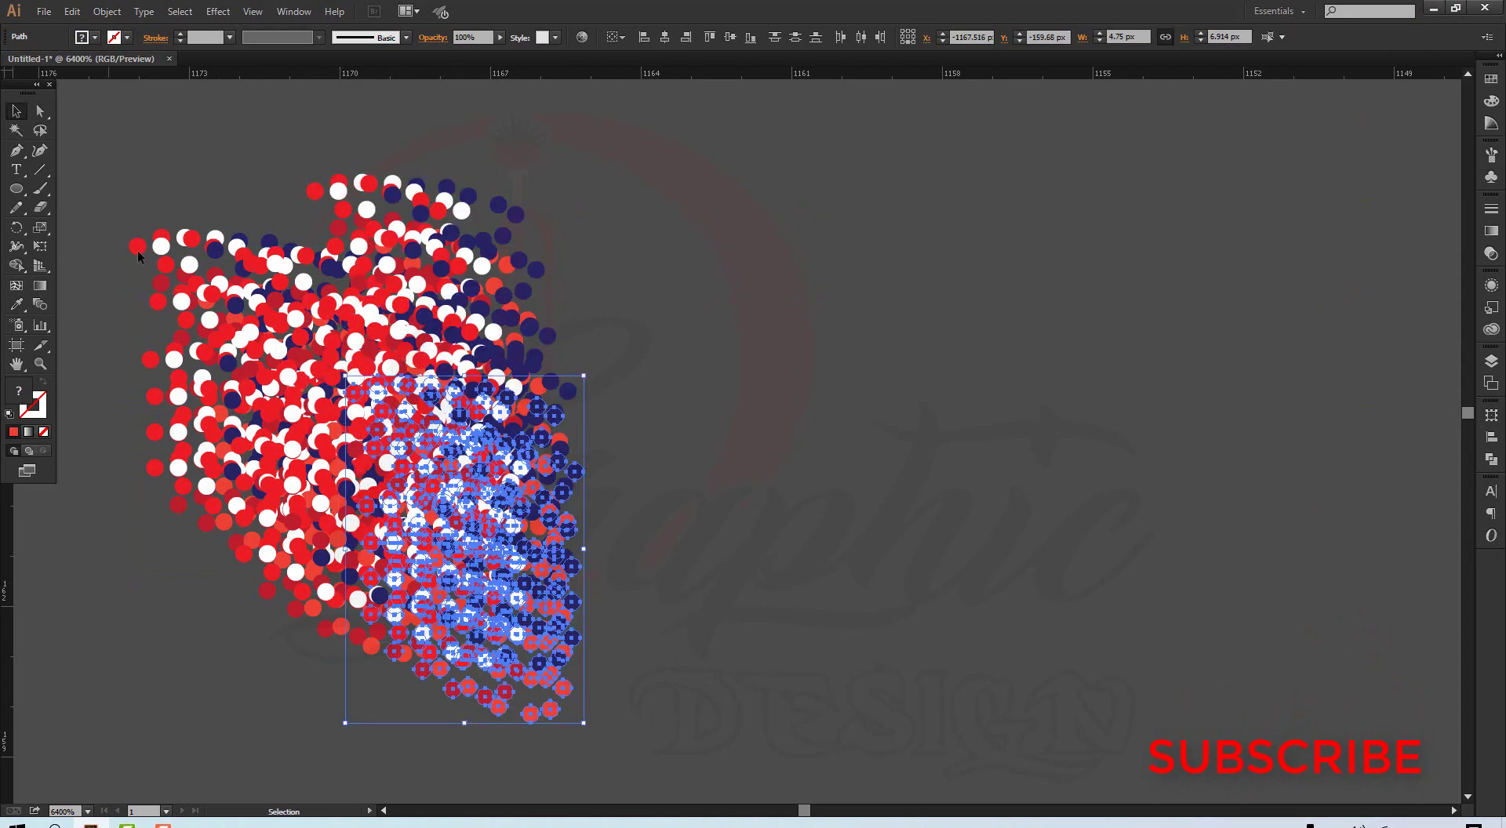
{"action": "mouse_move", "coordinate": [121, 208]}
{"action": "left_mouse_down"}
{"action": "mouse_move", "coordinate": [516, 474]}
{"action": "mouse_move", "coordinate": [816, 355]}
{"action": "left_mouse_up"}
{"action": "left_click_drag", "start_coordinate": [698, 517], "coordinate": [708, 443]}
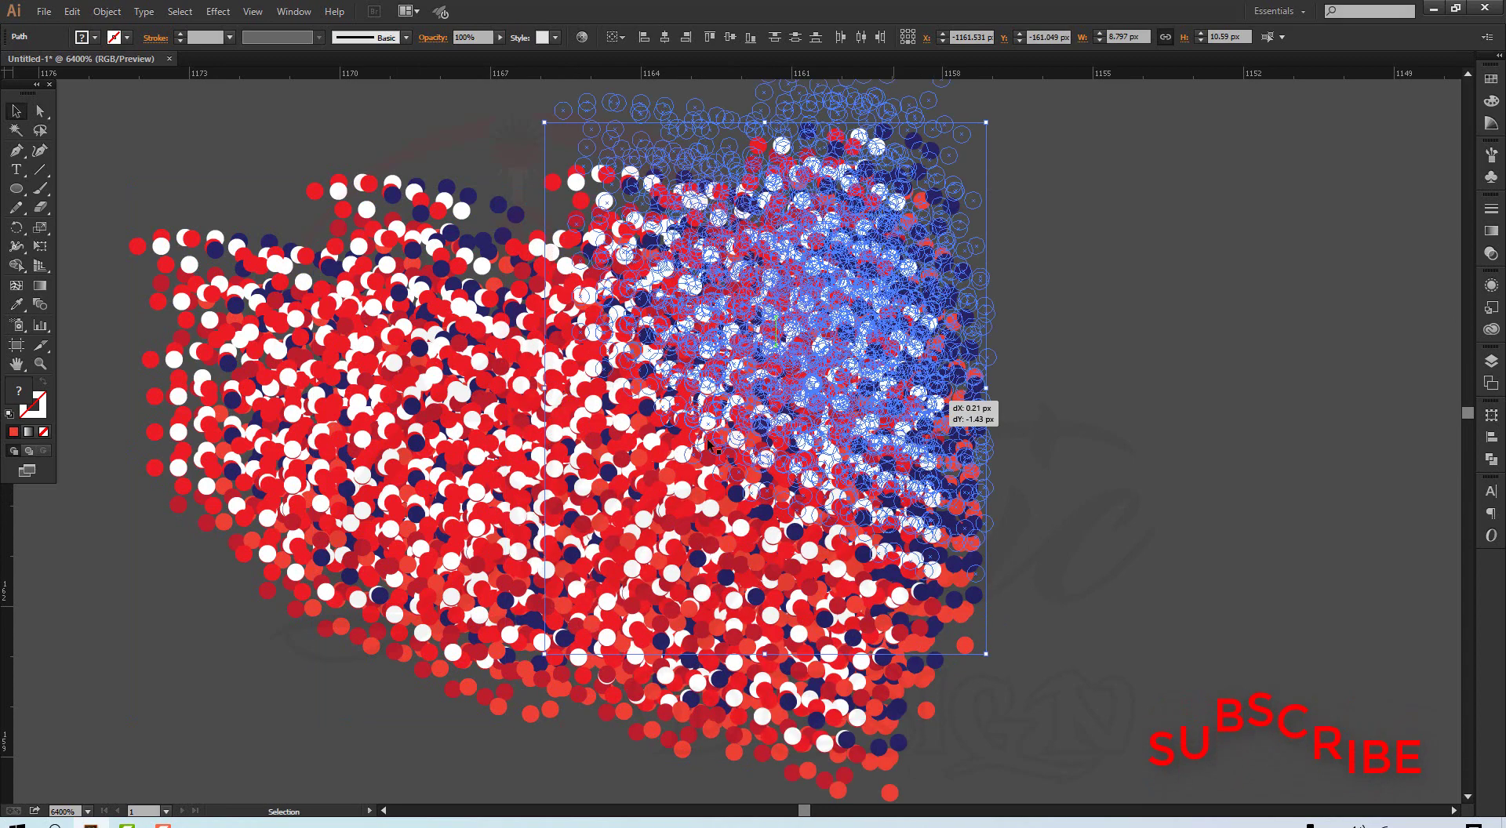
{"action": "left_click", "coordinate": [1090, 472]}
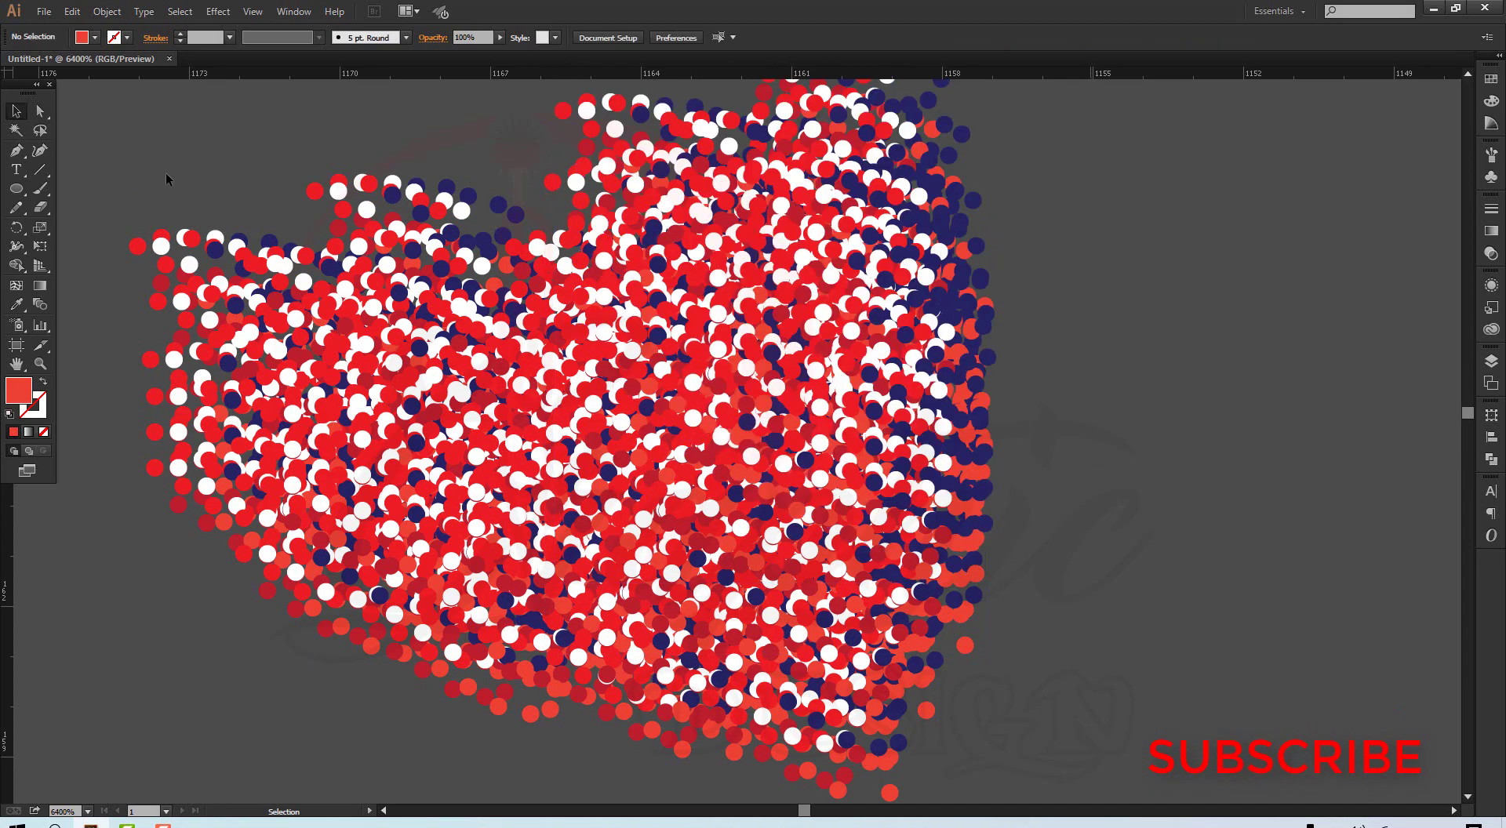
Copy the whole cluster to the right, then Ctrl+A and copy everything down-left
{"action": "mouse_move", "coordinate": [92, 180]}
{"action": "left_mouse_down"}
{"action": "mouse_move", "coordinate": [952, 665]}
{"action": "mouse_move", "coordinate": [695, 447]}
{"action": "mouse_move", "coordinate": [1036, 432]}
{"action": "left_mouse_up"}
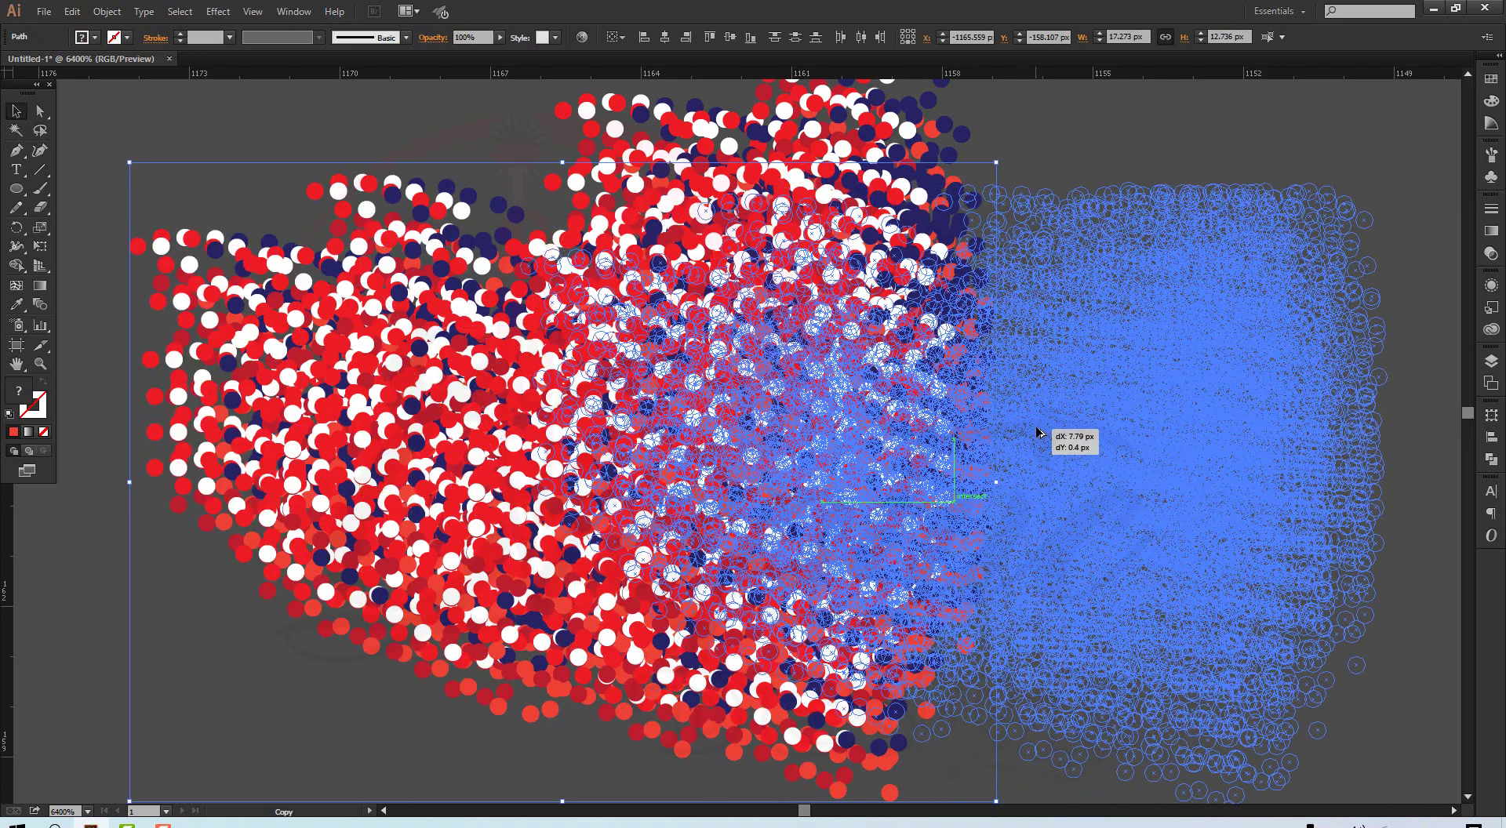
{"action": "left_click_drag", "start_coordinate": [773, 413], "coordinate": [775, 413]}
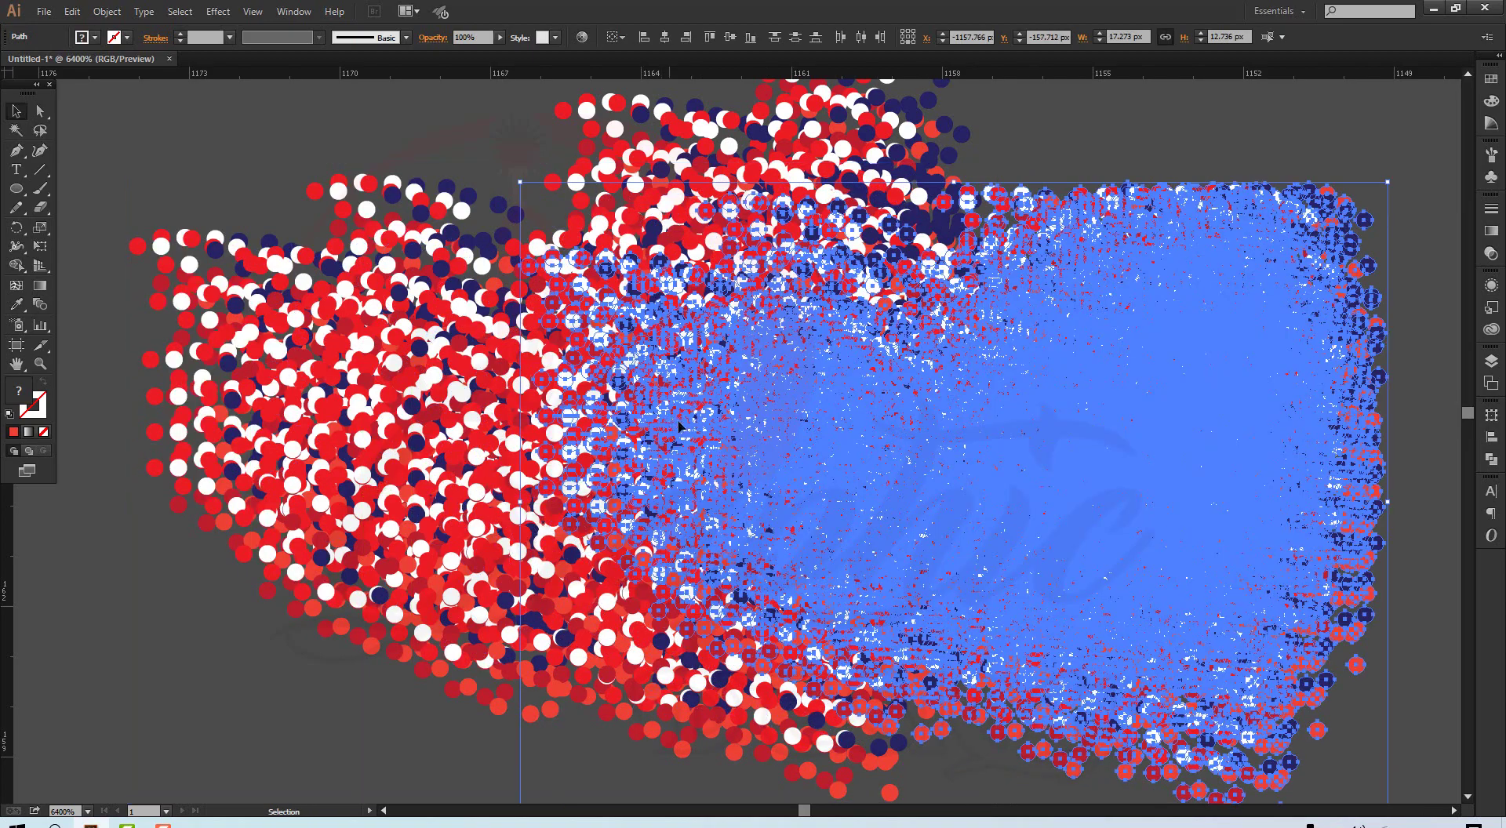
{"action": "left_click", "coordinate": [1104, 132]}
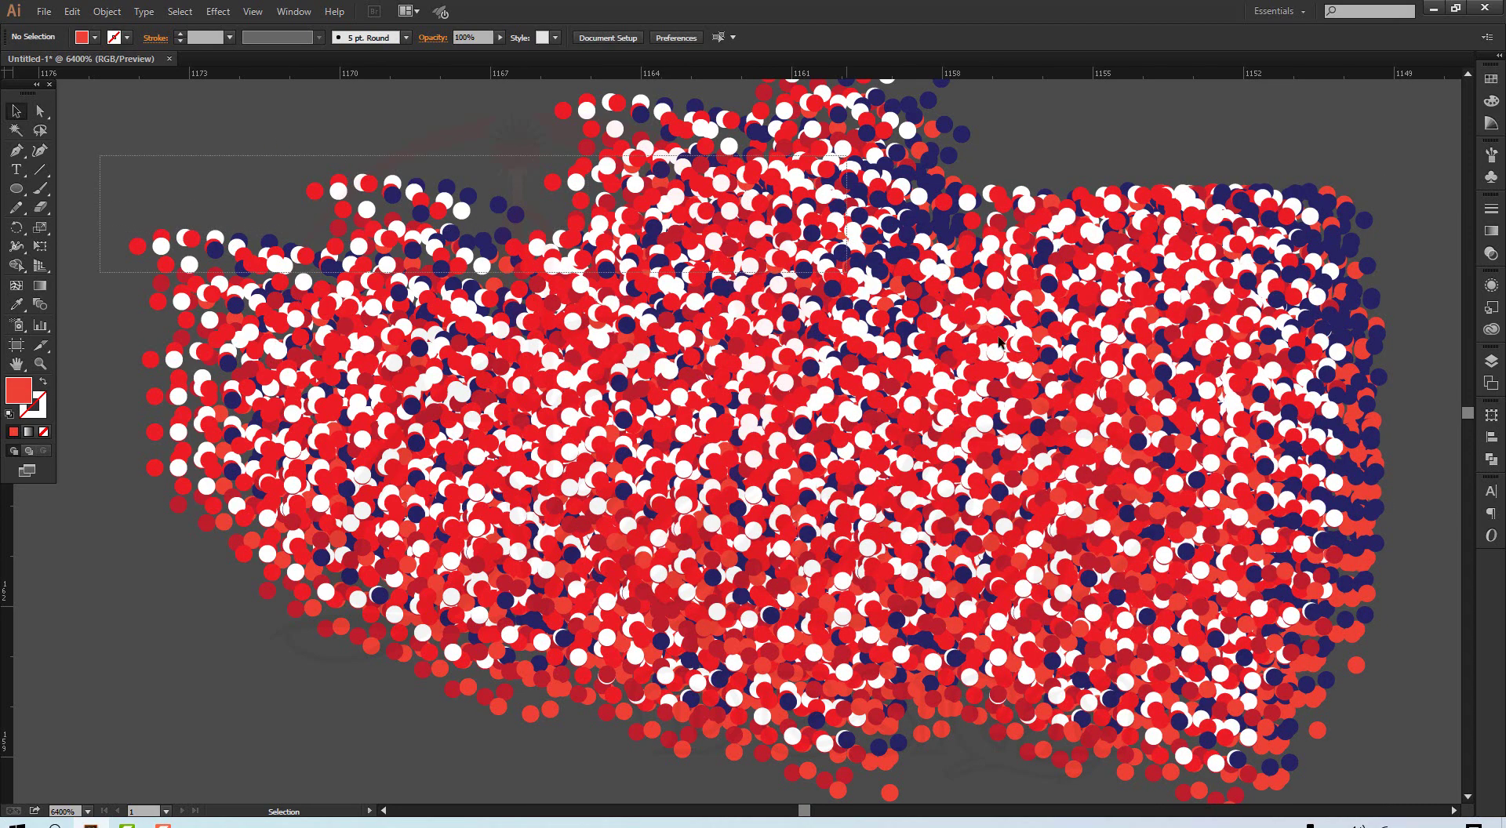
{"action": "scroll", "coordinate": [1130, 547], "scroll_direction": "down", "scroll_amount": 3}
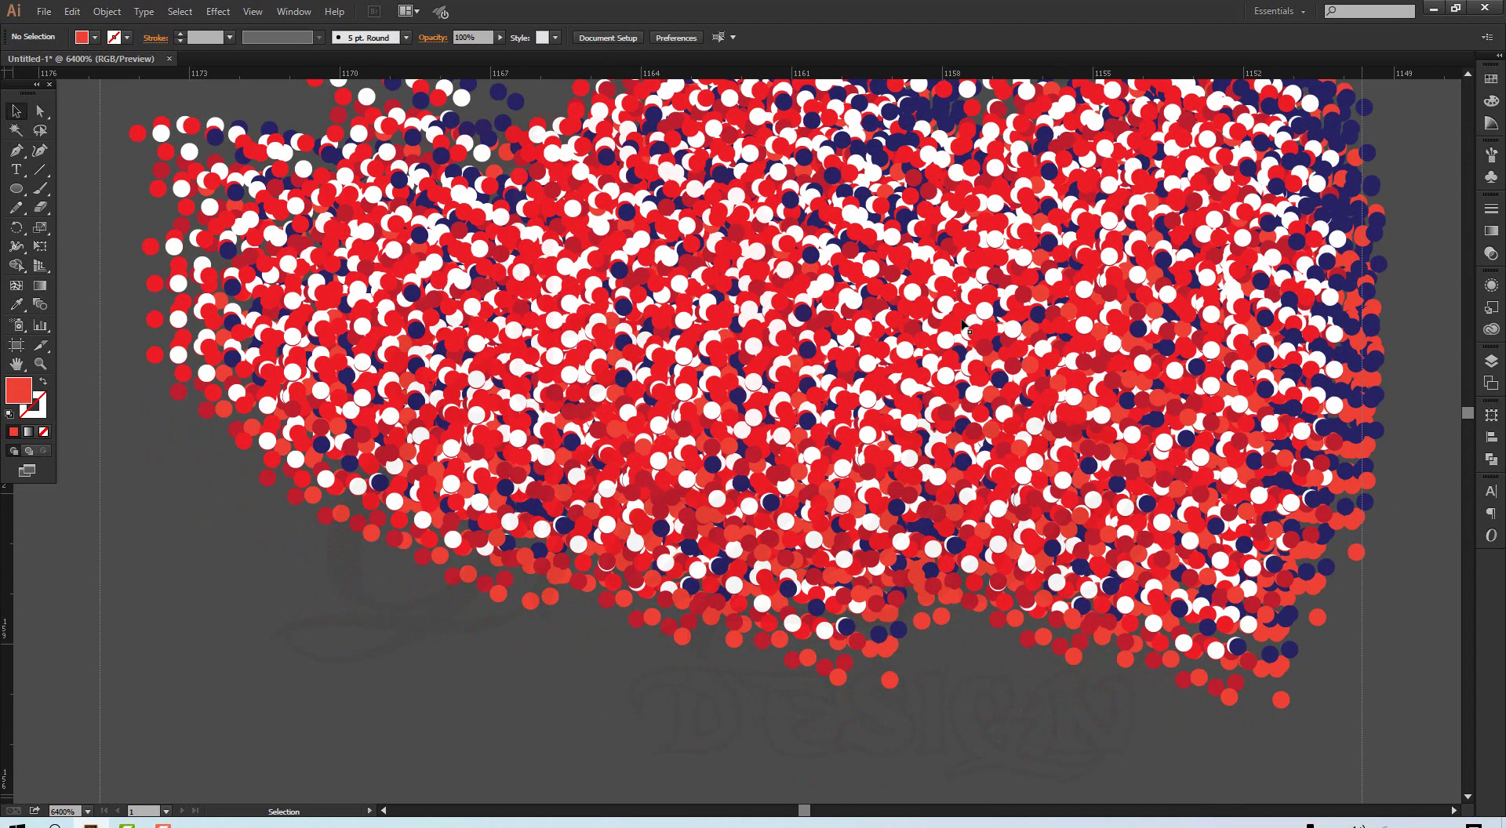
{"action": "key", "text": "ctrl+a"}
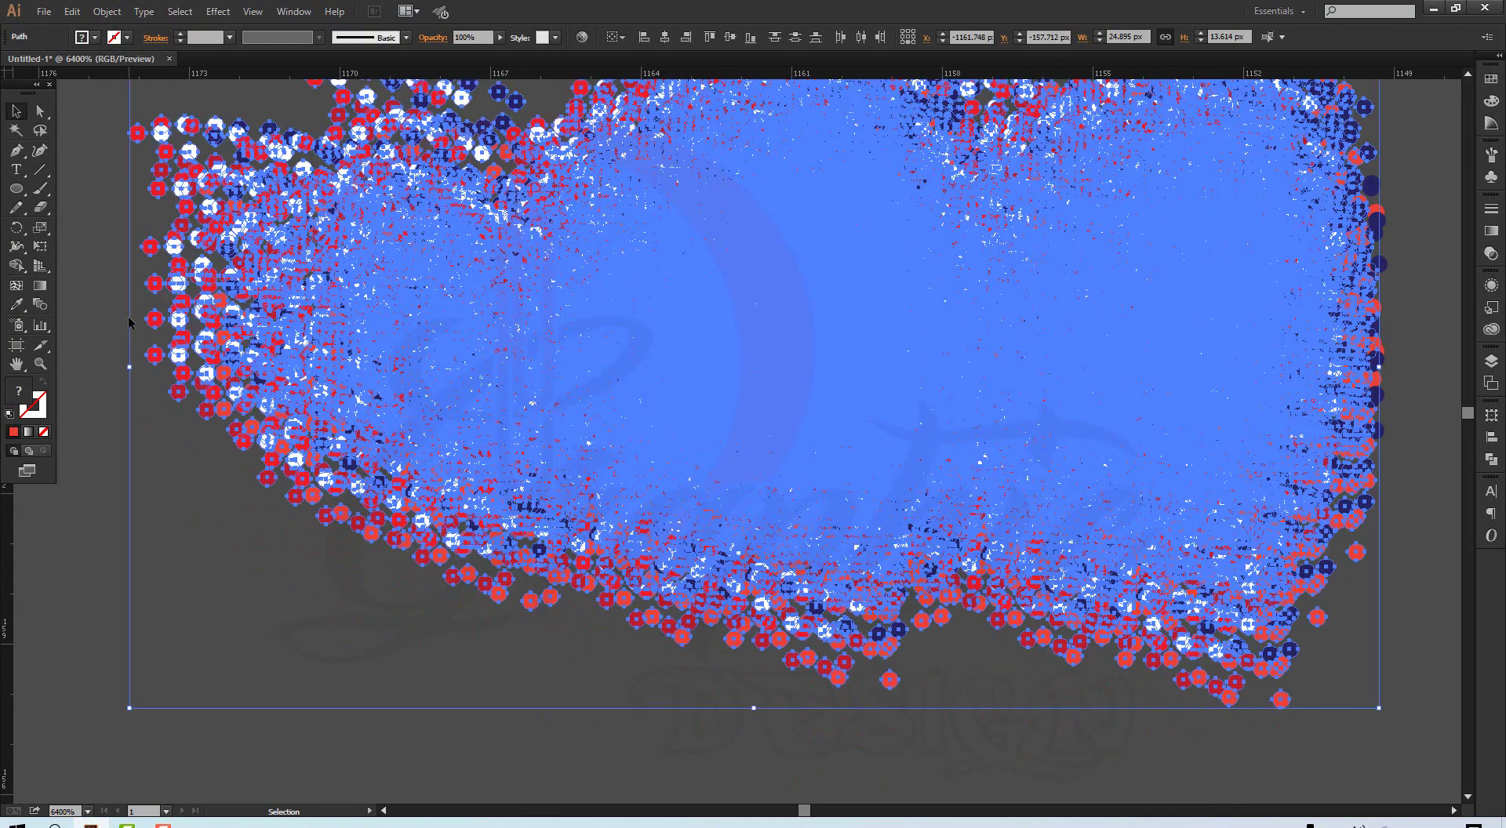
{"action": "left_click_drag", "start_coordinate": [740, 294], "coordinate": [579, 597]}
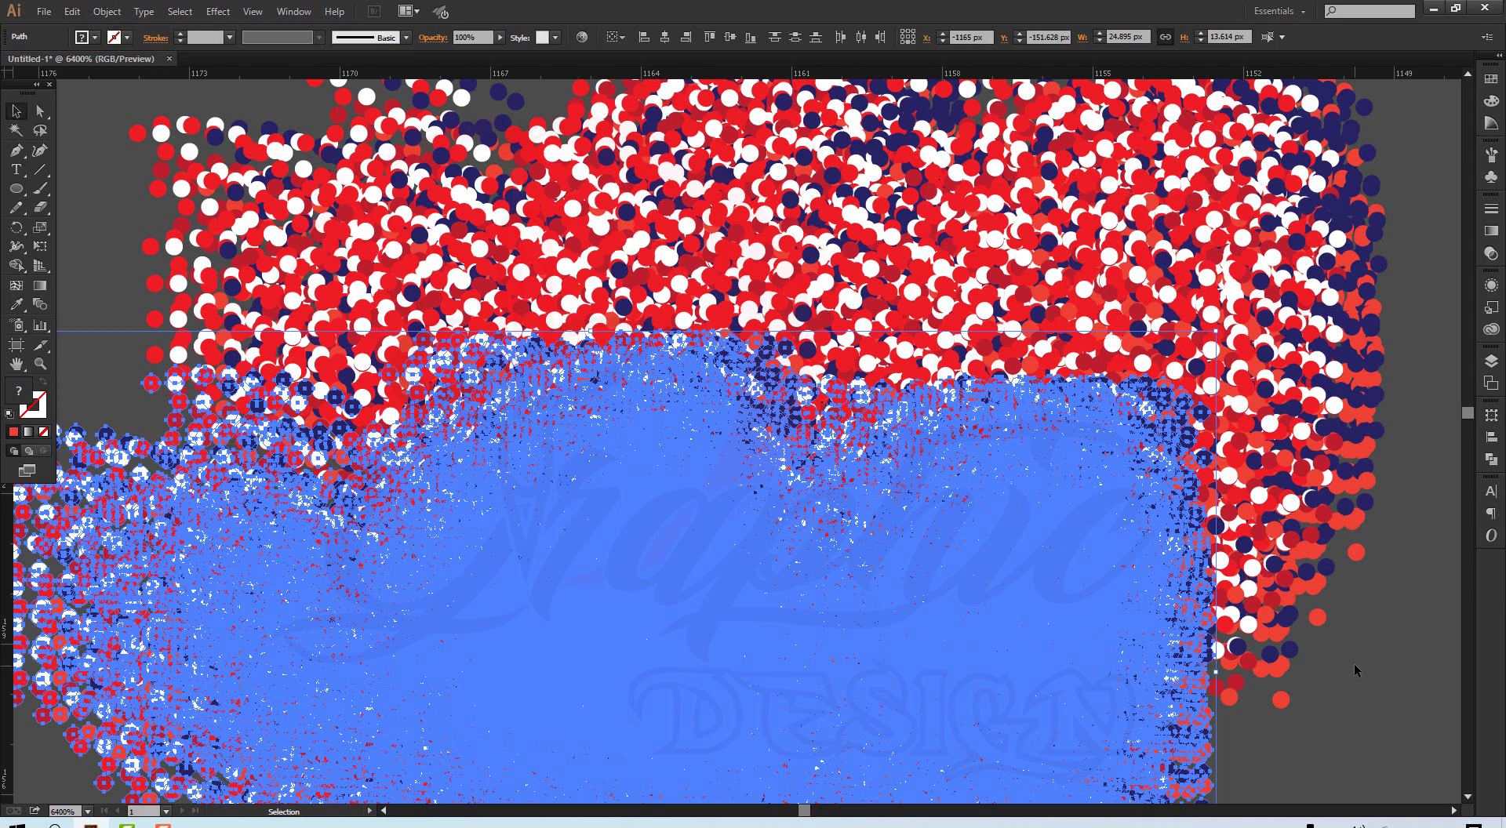
Deselect the placed dots and pan the view to show more of the cluster
{"action": "left_click", "coordinate": [1353, 663]}
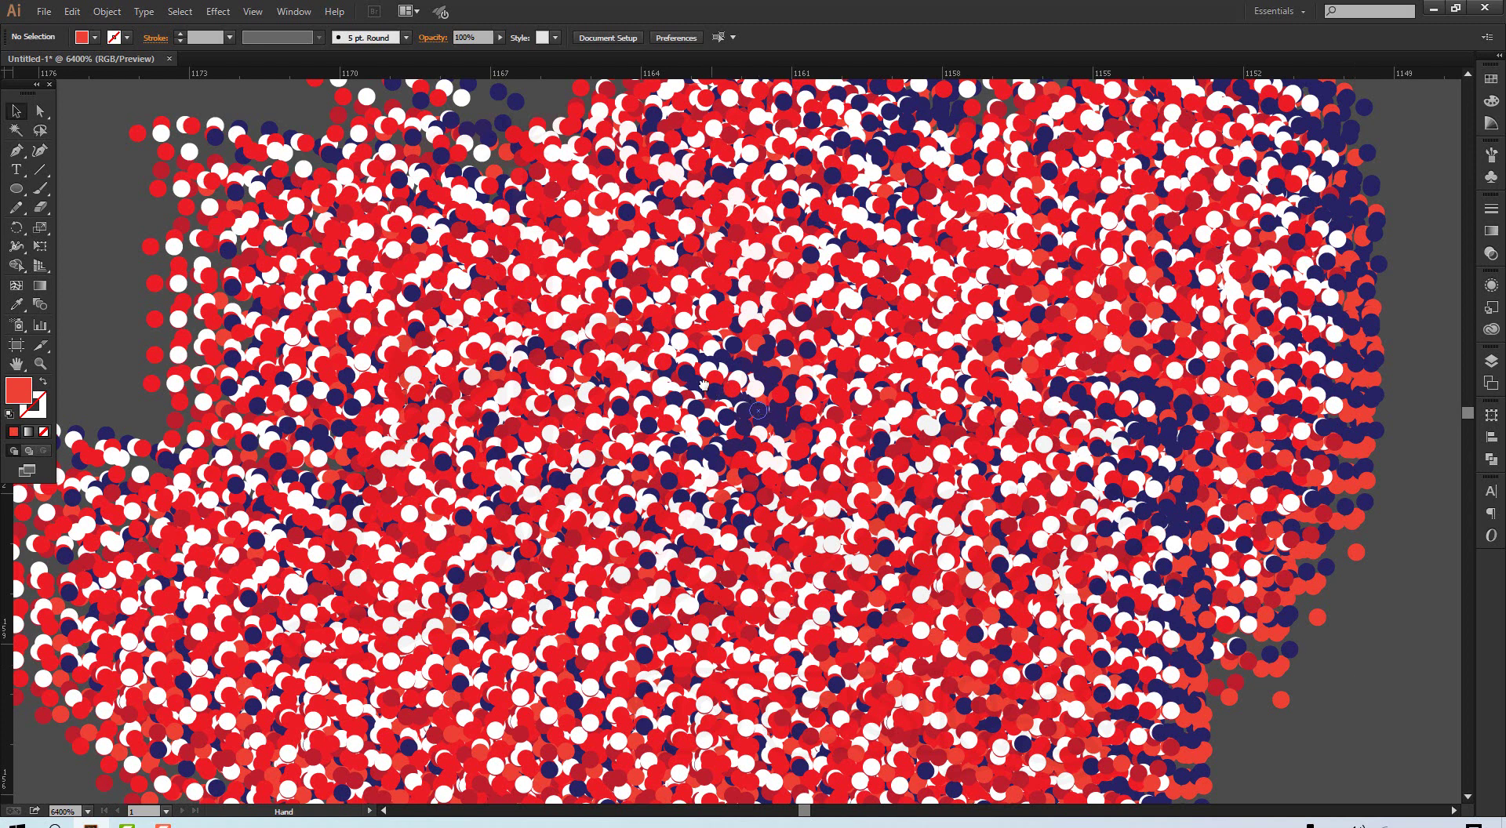
{"action": "left_click_drag", "start_coordinate": [720, 392], "coordinate": [721, 331]}
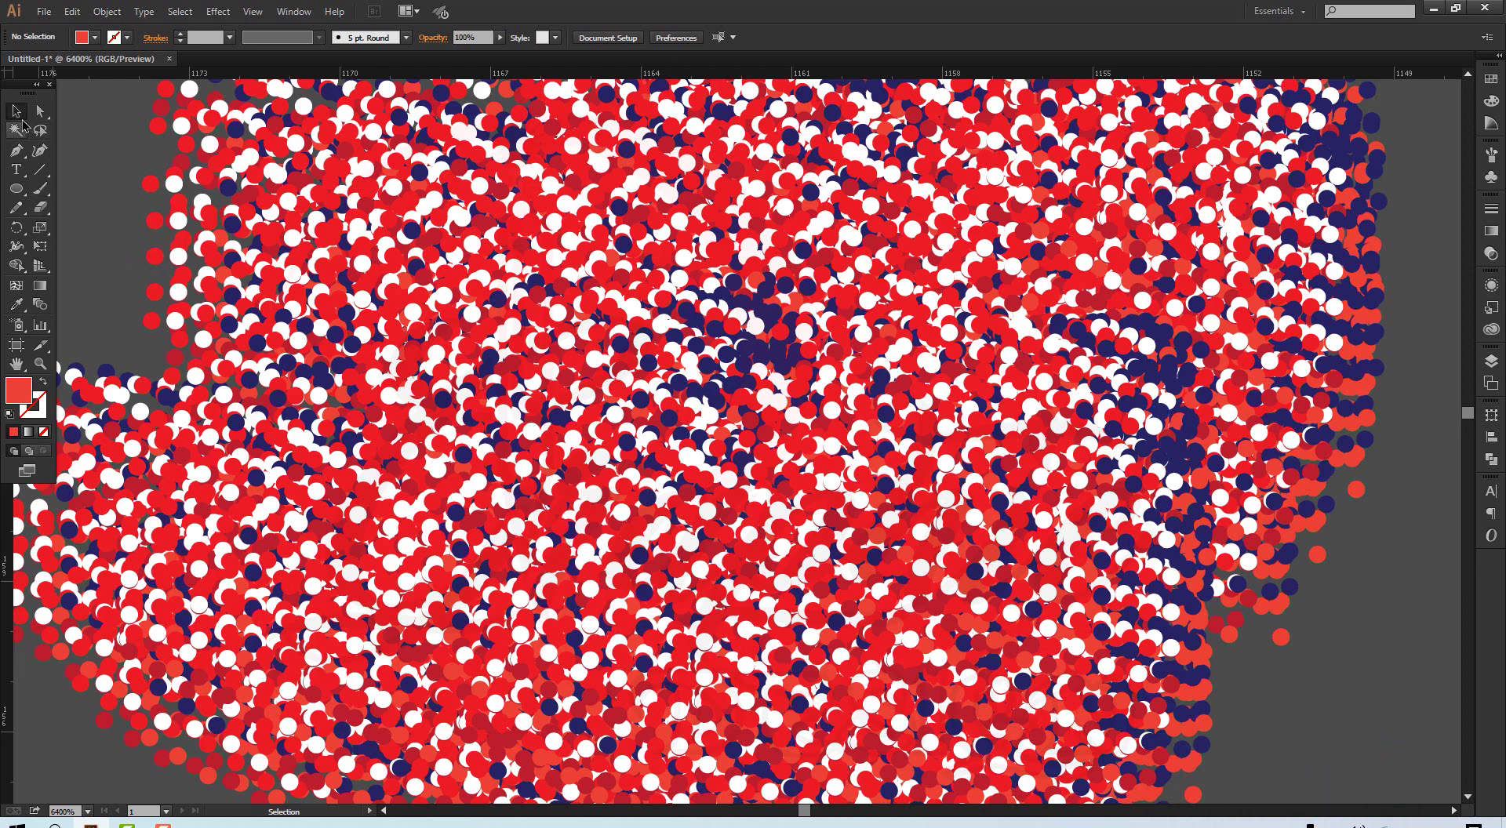
Use the Magic Wand to delete all red dots, then white dots, then navy dots
{"action": "left_click", "coordinate": [15, 130]}
{"action": "left_click", "coordinate": [156, 219]}
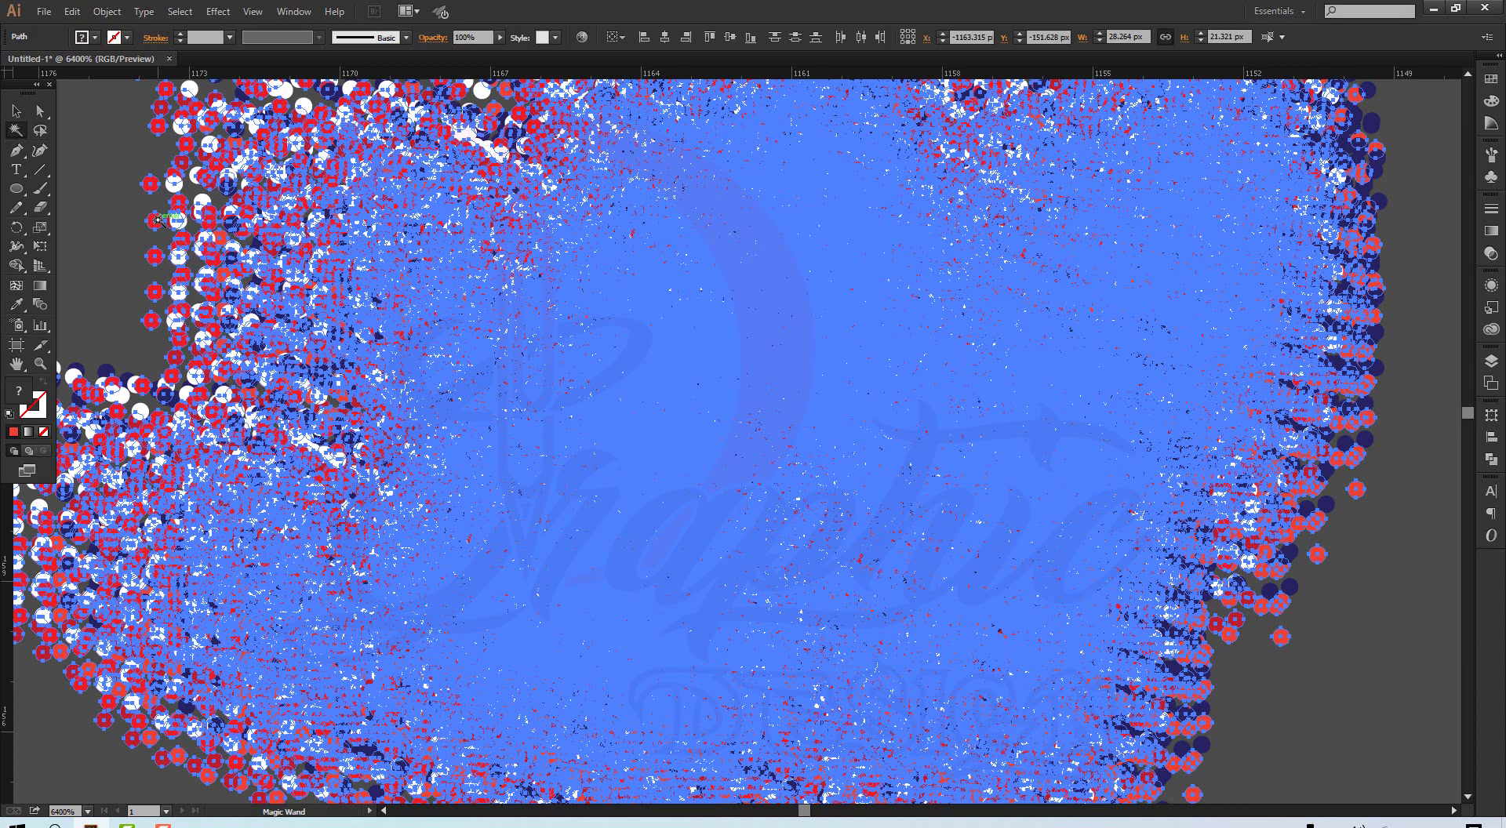
{"action": "key", "text": "Delete"}
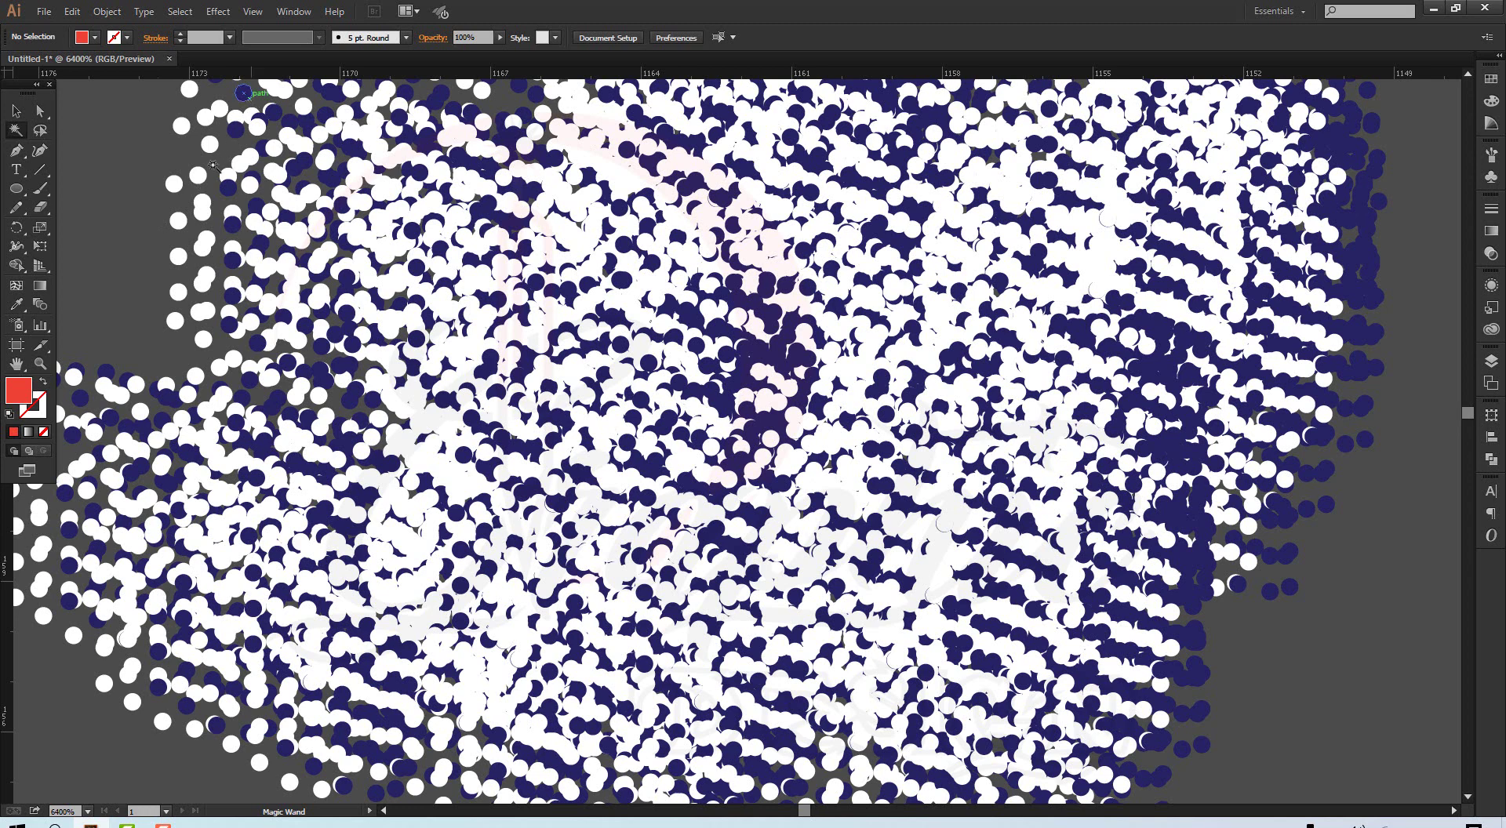
{"action": "left_click", "coordinate": [174, 184]}
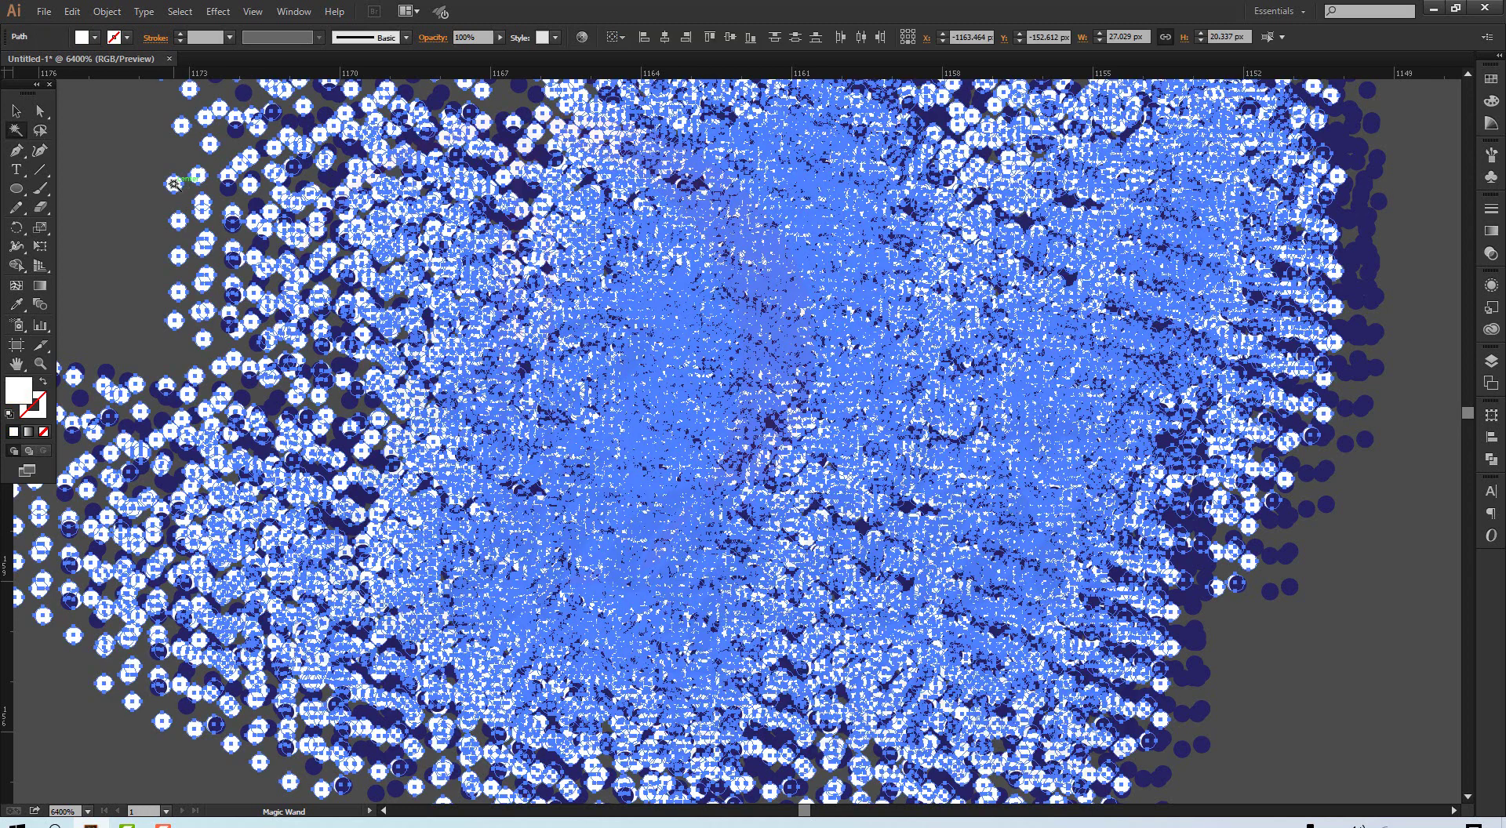
{"action": "key", "text": "Delete"}
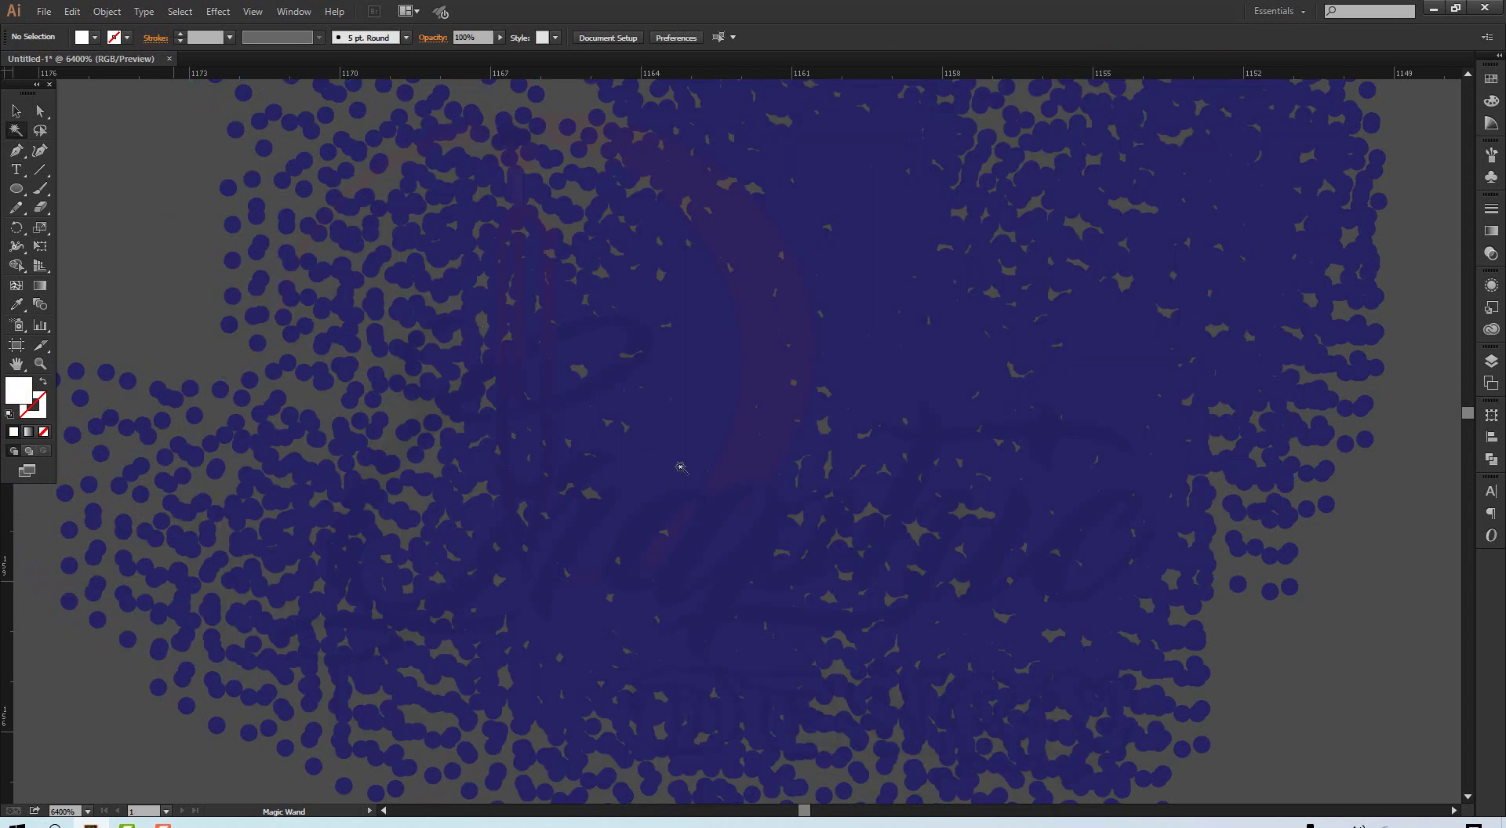
{"action": "left_click", "coordinate": [651, 567]}
{"action": "left_click", "coordinate": [230, 188]}
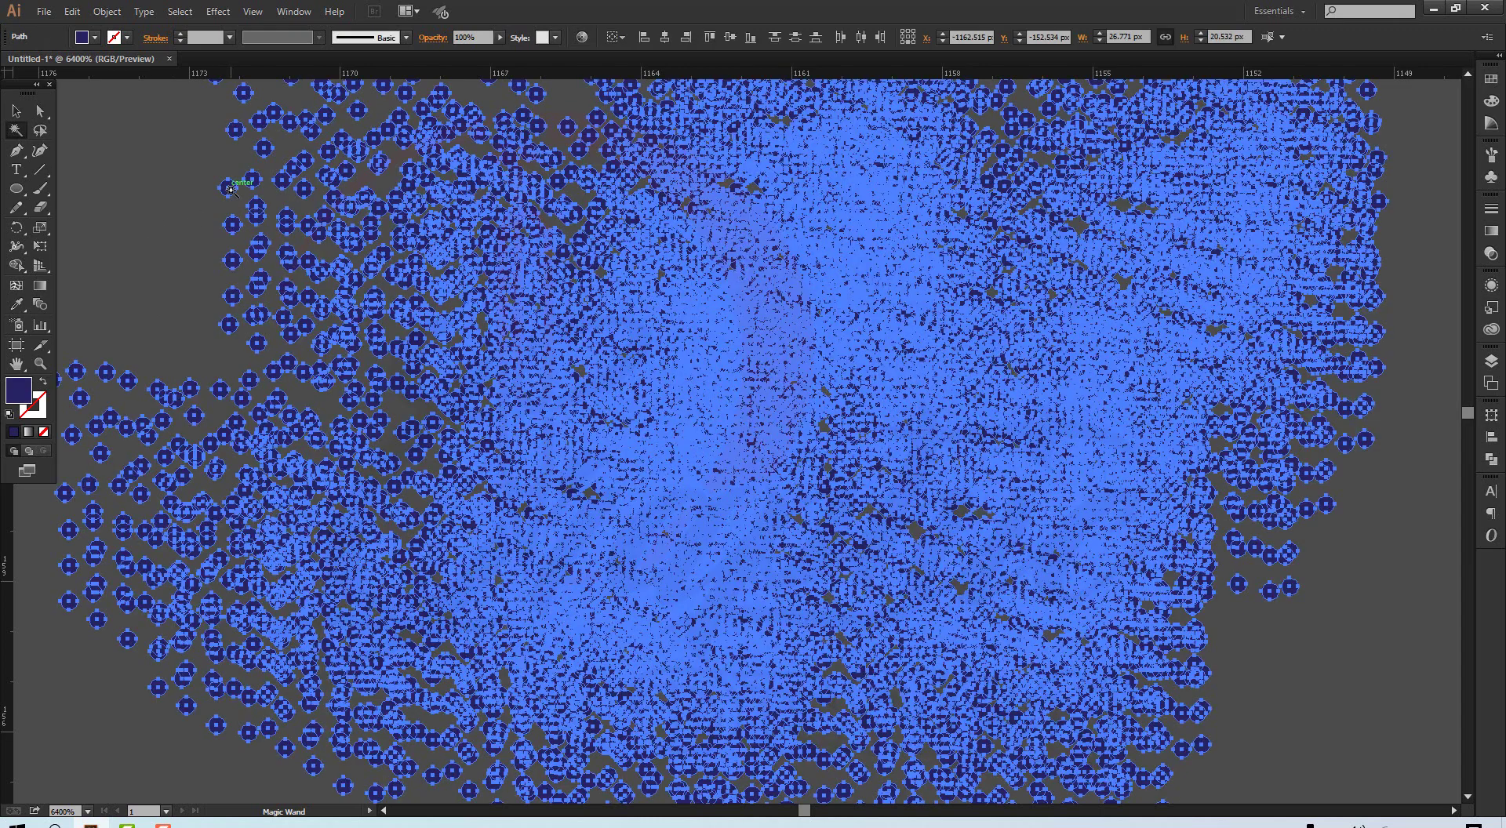
{"action": "key", "text": "Delete"}
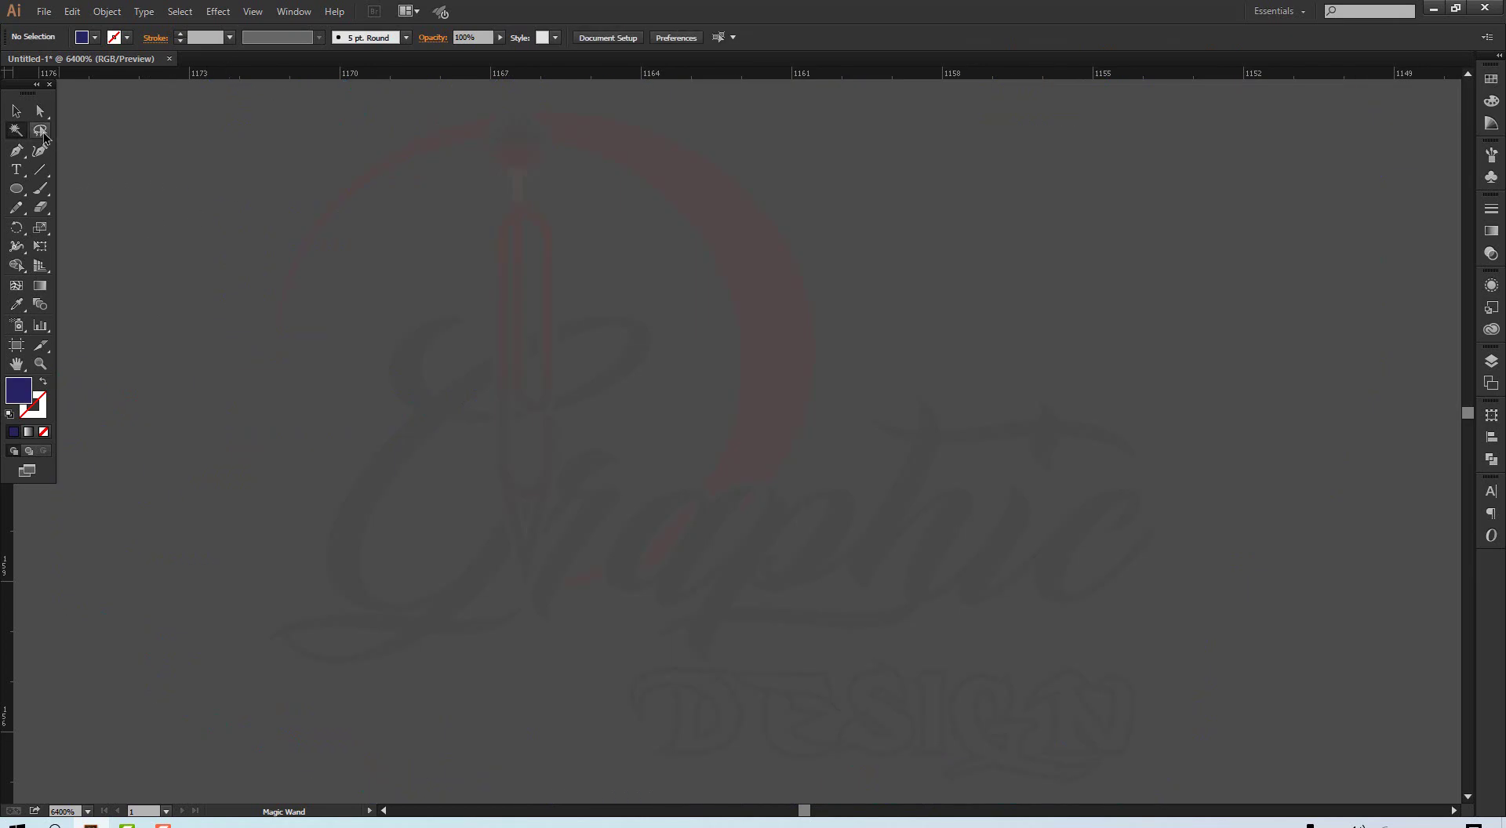
Draw a small navy ellipse at upper left and Alt-drag copies to its lower right
{"action": "left_click", "coordinate": [17, 111]}
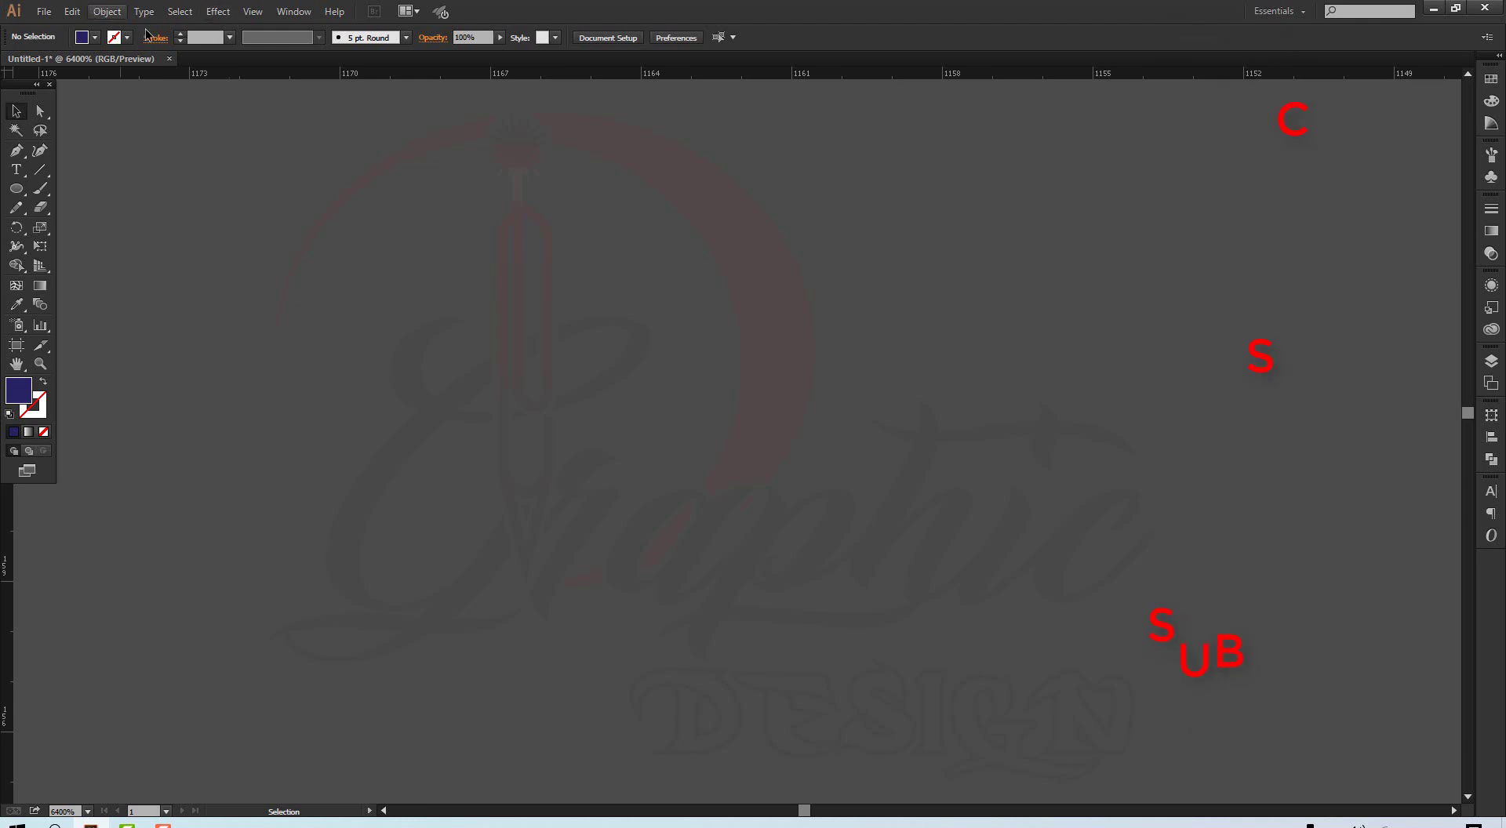
{"action": "left_click", "coordinate": [16, 188]}
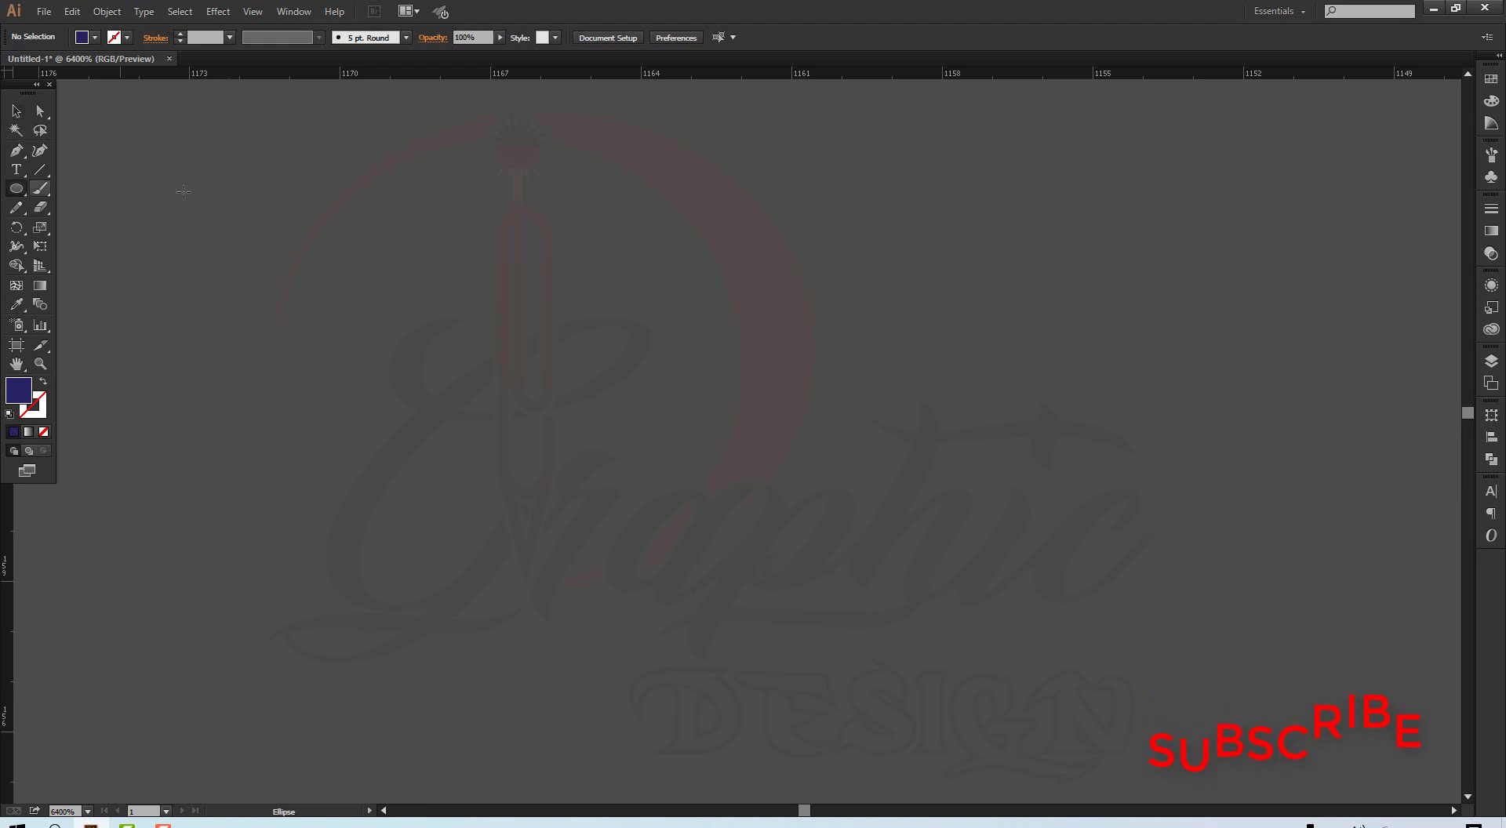
{"action": "left_click_drag", "start_coordinate": [158, 224], "coordinate": [224, 266]}
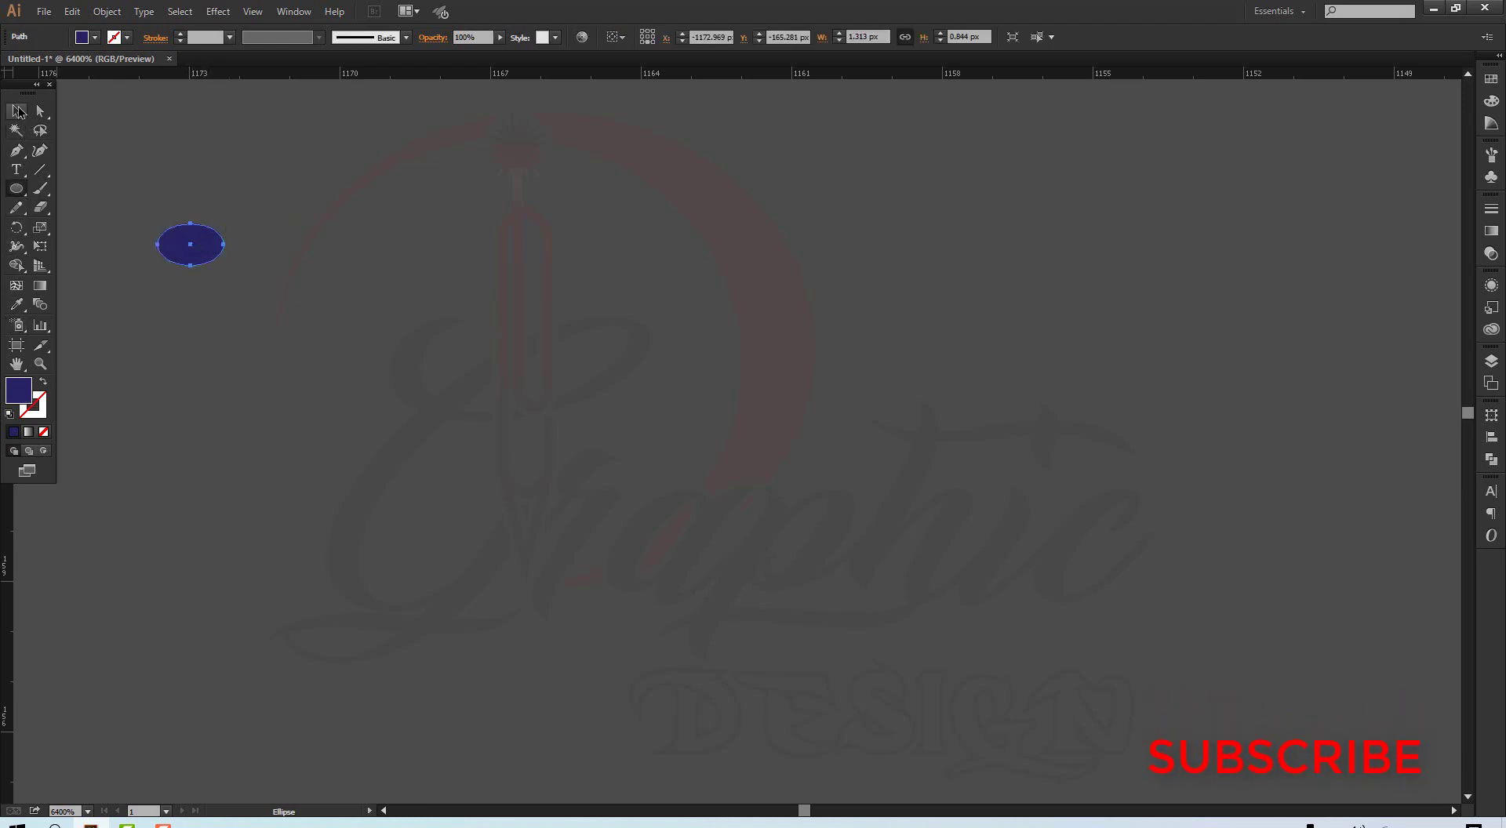
{"action": "left_click", "coordinate": [16, 110]}
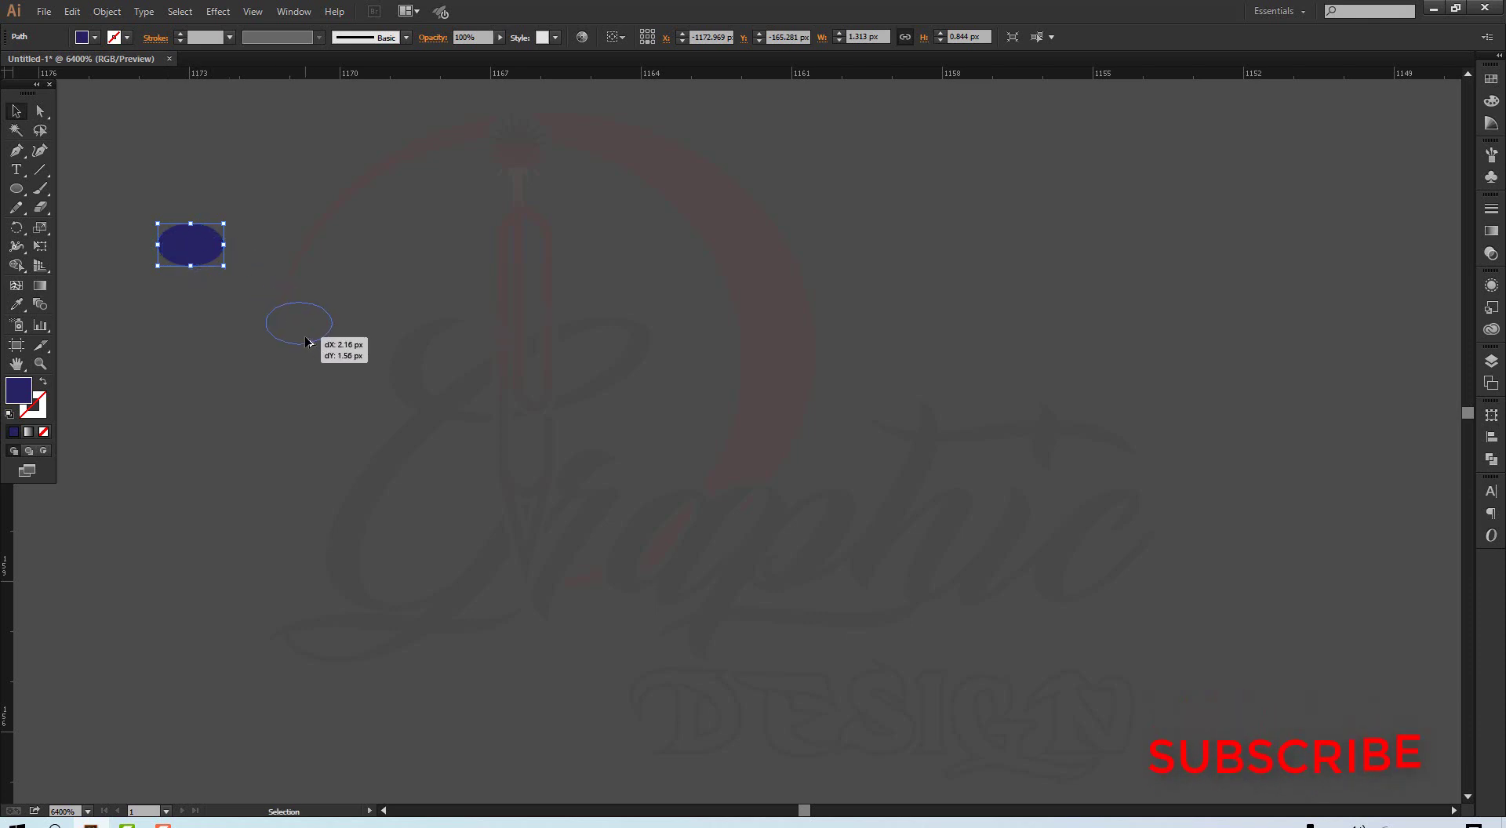
{"action": "left_click_drag", "start_coordinate": [171, 244], "coordinate": [279, 323]}
{"action": "mouse_move", "coordinate": [331, 338]}
{"action": "left_mouse_down"}
{"action": "mouse_move", "coordinate": [401, 317]}
{"action": "mouse_move", "coordinate": [416, 379]}
{"action": "mouse_move", "coordinate": [449, 300]}
{"action": "mouse_move", "coordinate": [465, 400]}
{"action": "mouse_move", "coordinate": [514, 321]}
{"action": "left_mouse_up"}
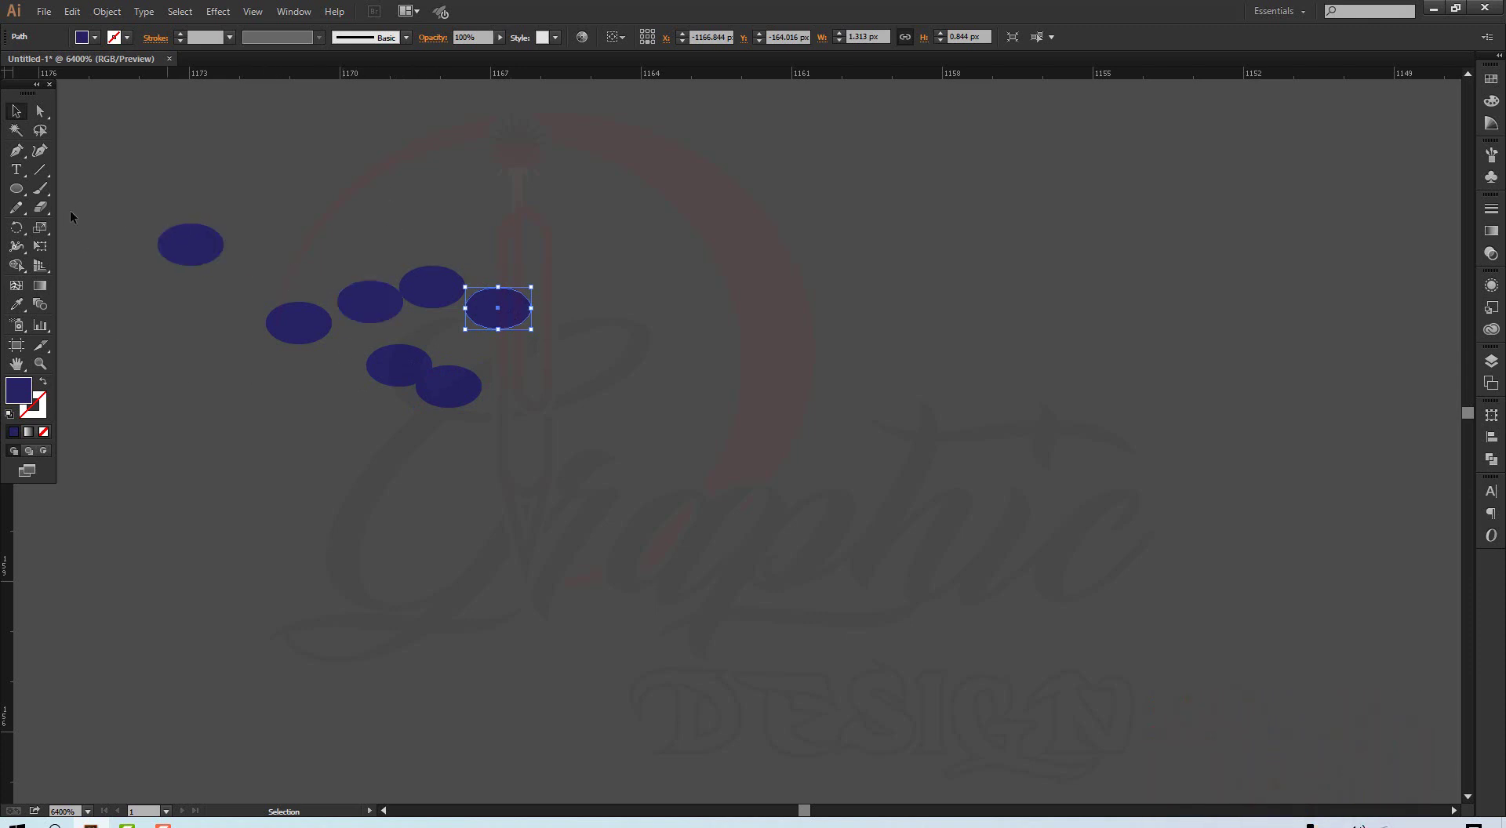
Draw a large circle around the ellipses, fill it CMYK Yellow and send it backward
{"action": "left_click", "coordinate": [17, 190]}
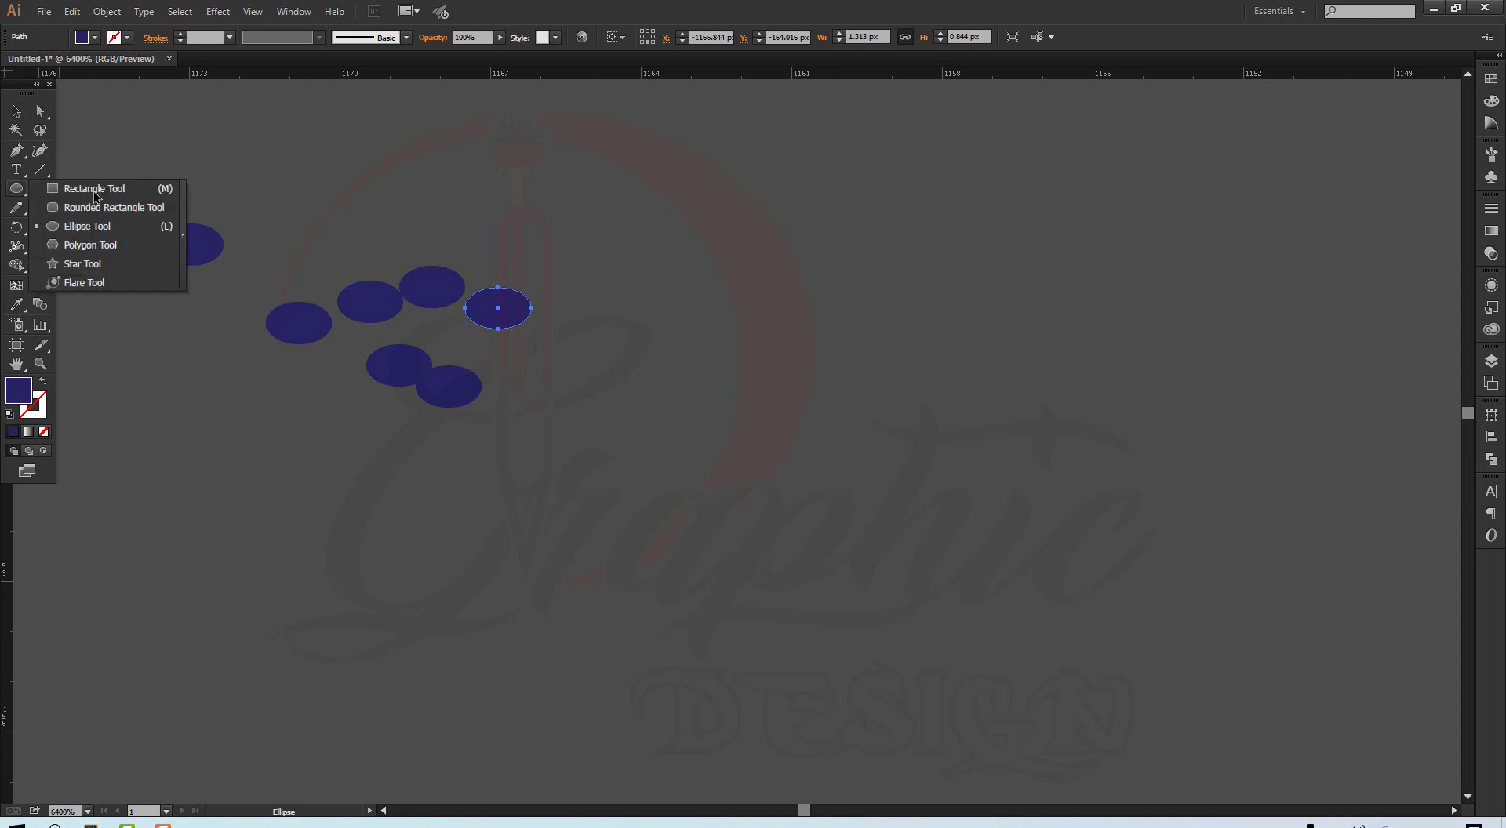
{"action": "left_click_drag", "start_coordinate": [245, 193], "coordinate": [553, 501]}
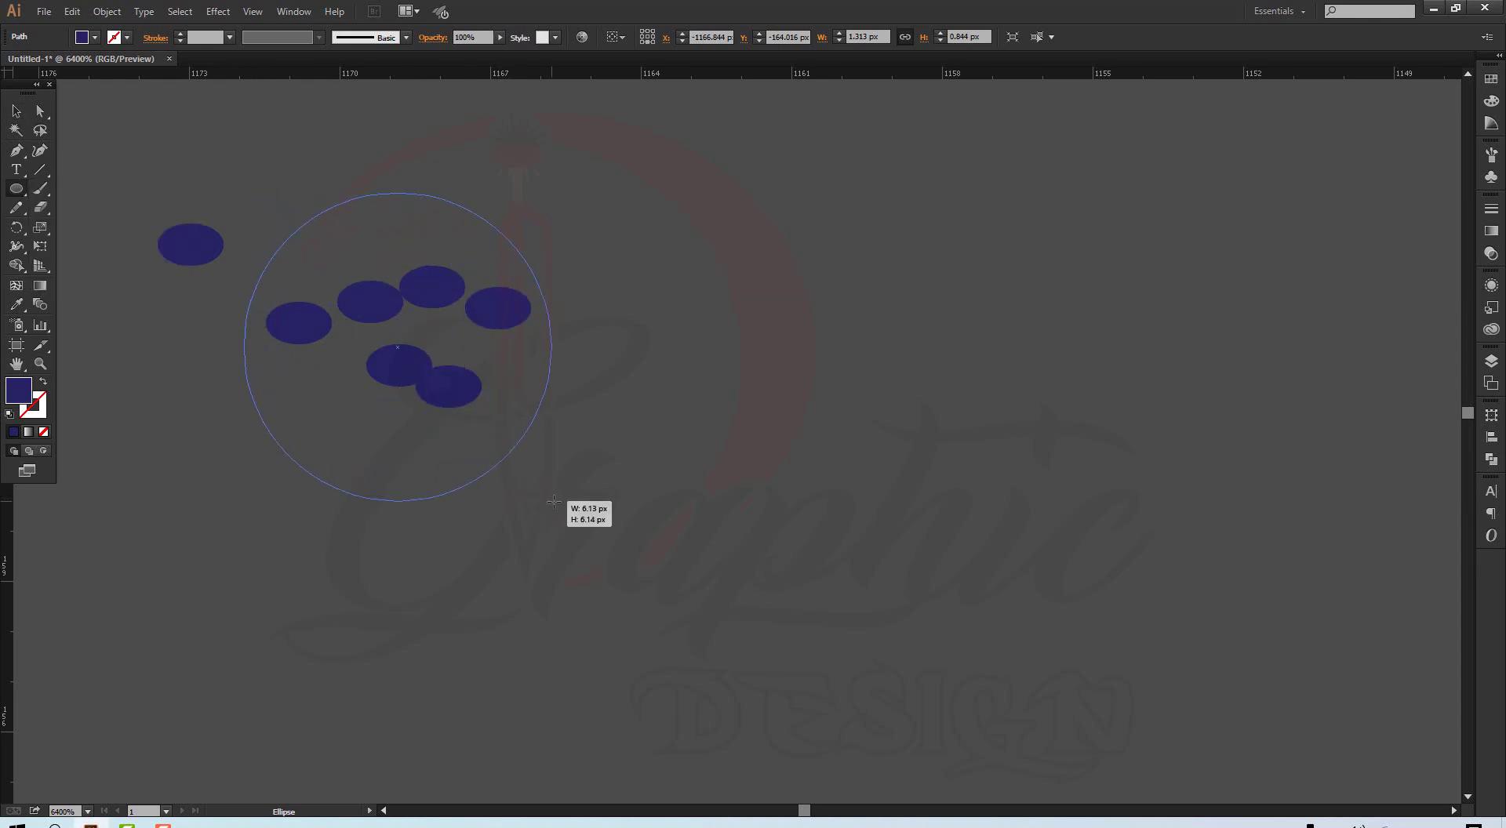
{"action": "left_click", "coordinate": [15, 111]}
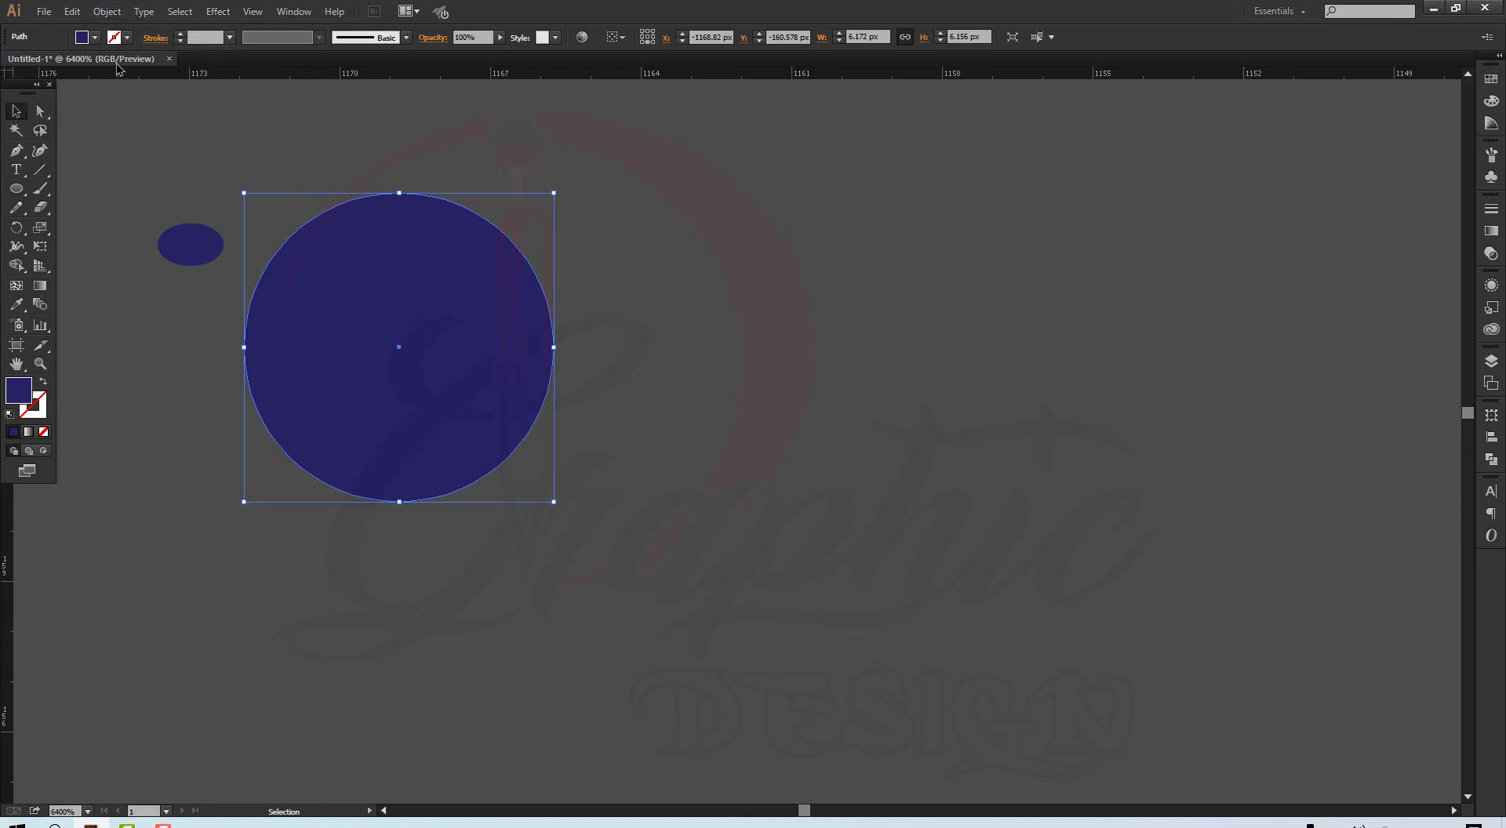
{"action": "left_click", "coordinate": [94, 37]}
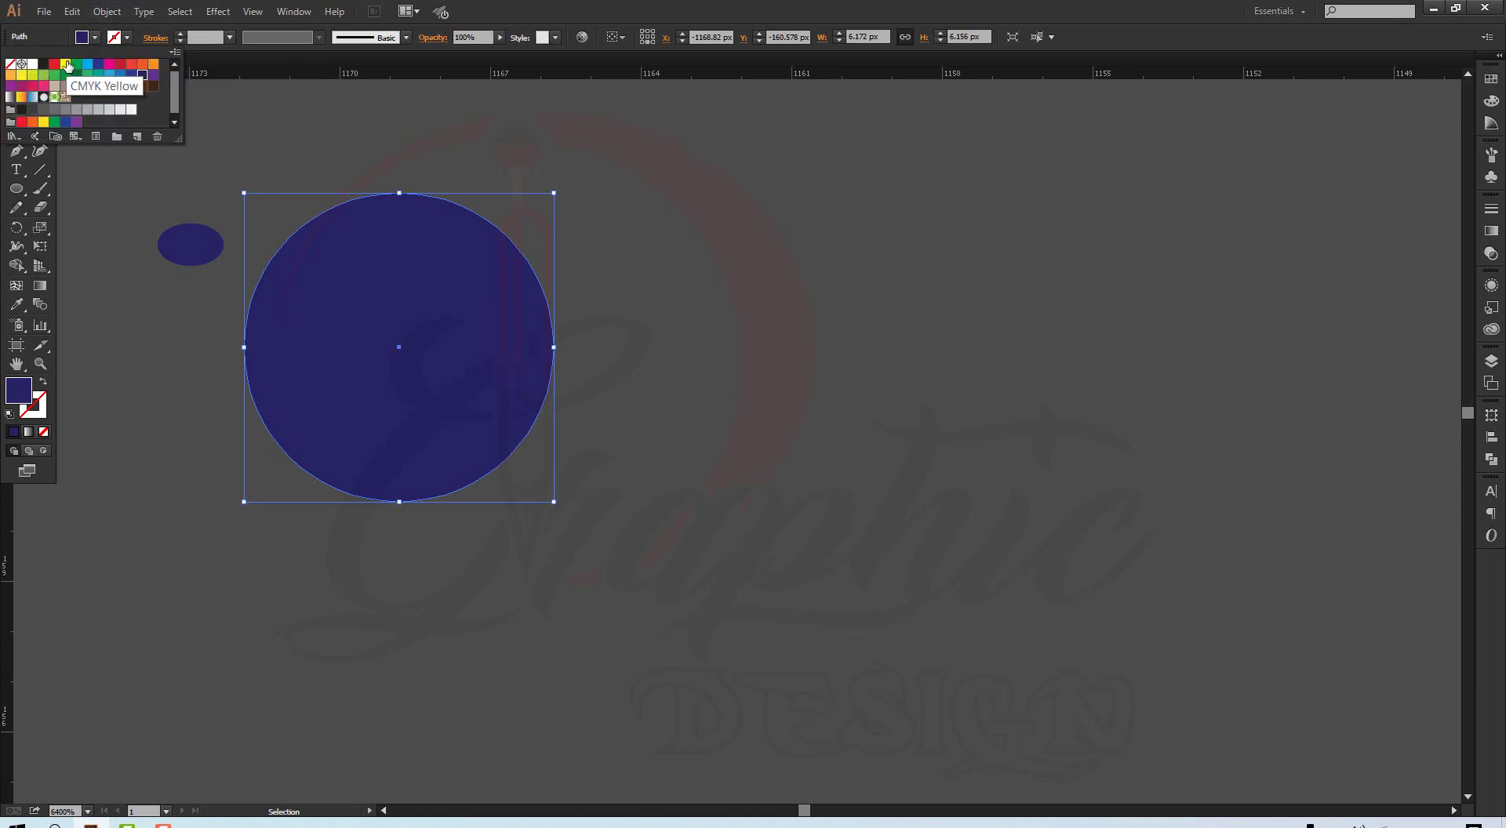
{"action": "left_click", "coordinate": [67, 64]}
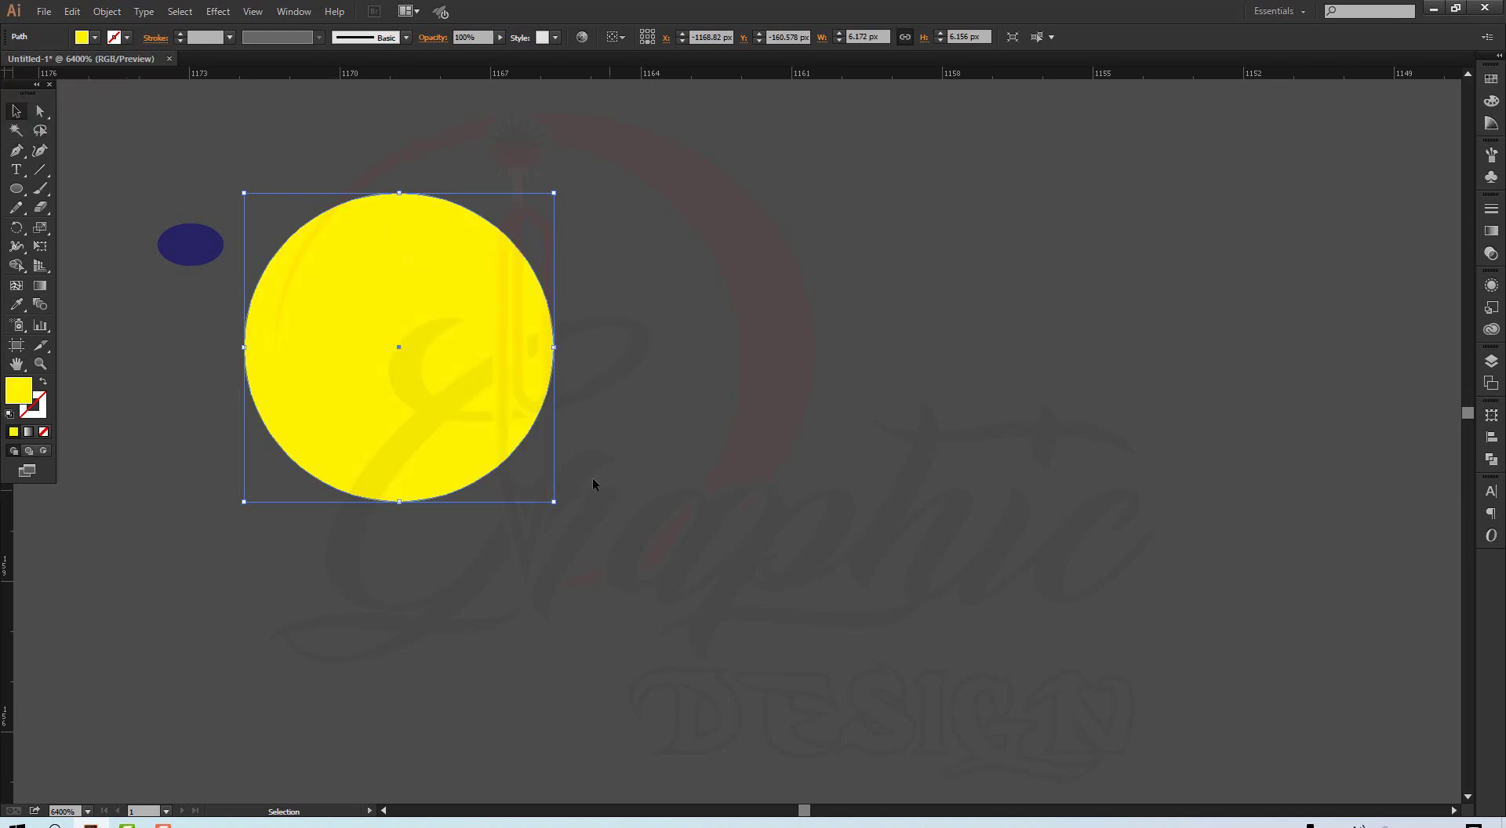
{"action": "right_click", "coordinate": [485, 382]}
{"action": "mouse_move", "coordinate": [532, 618]}
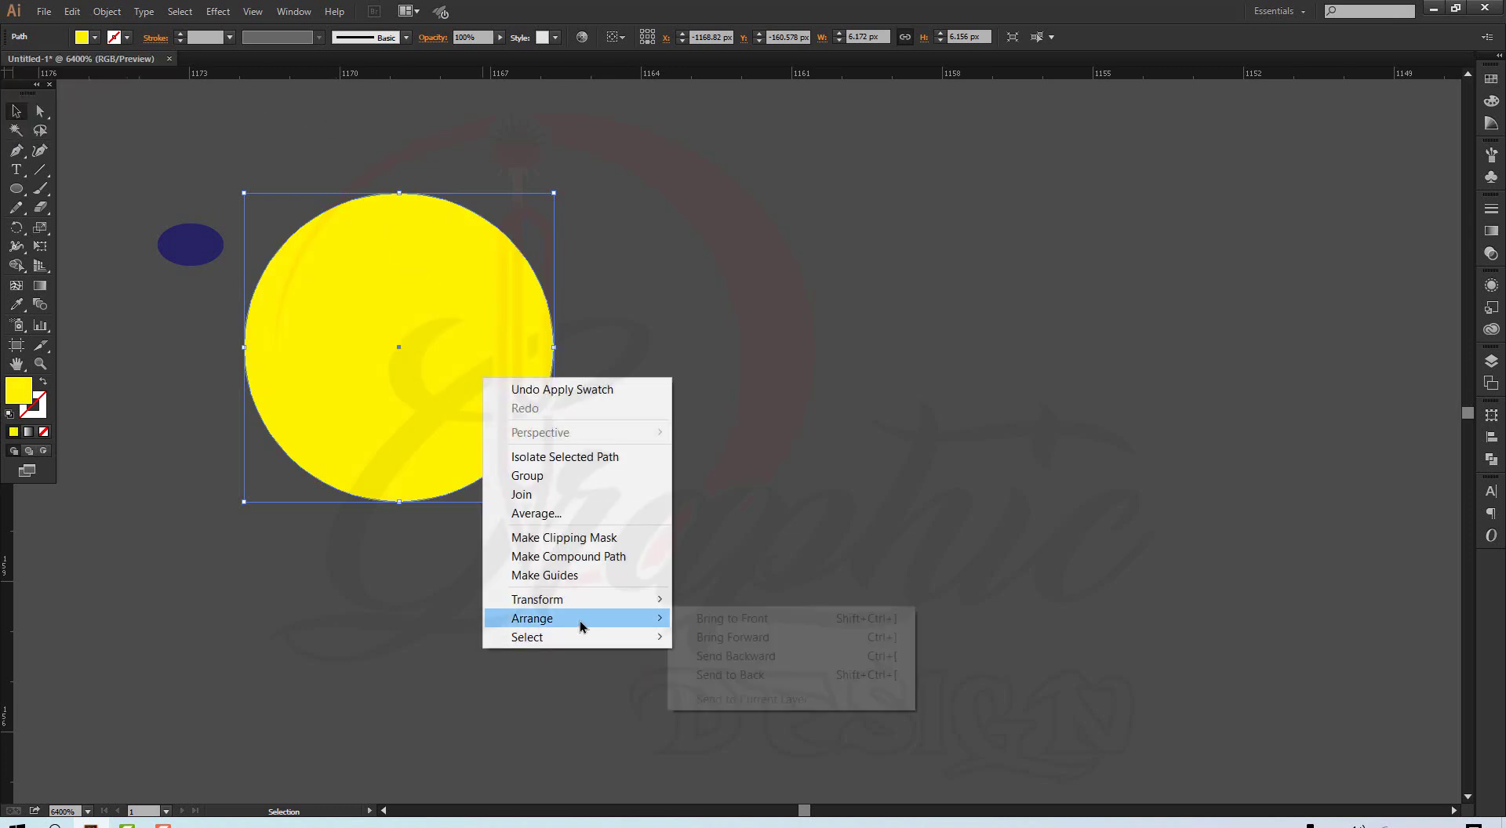
{"action": "left_click", "coordinate": [802, 676]}
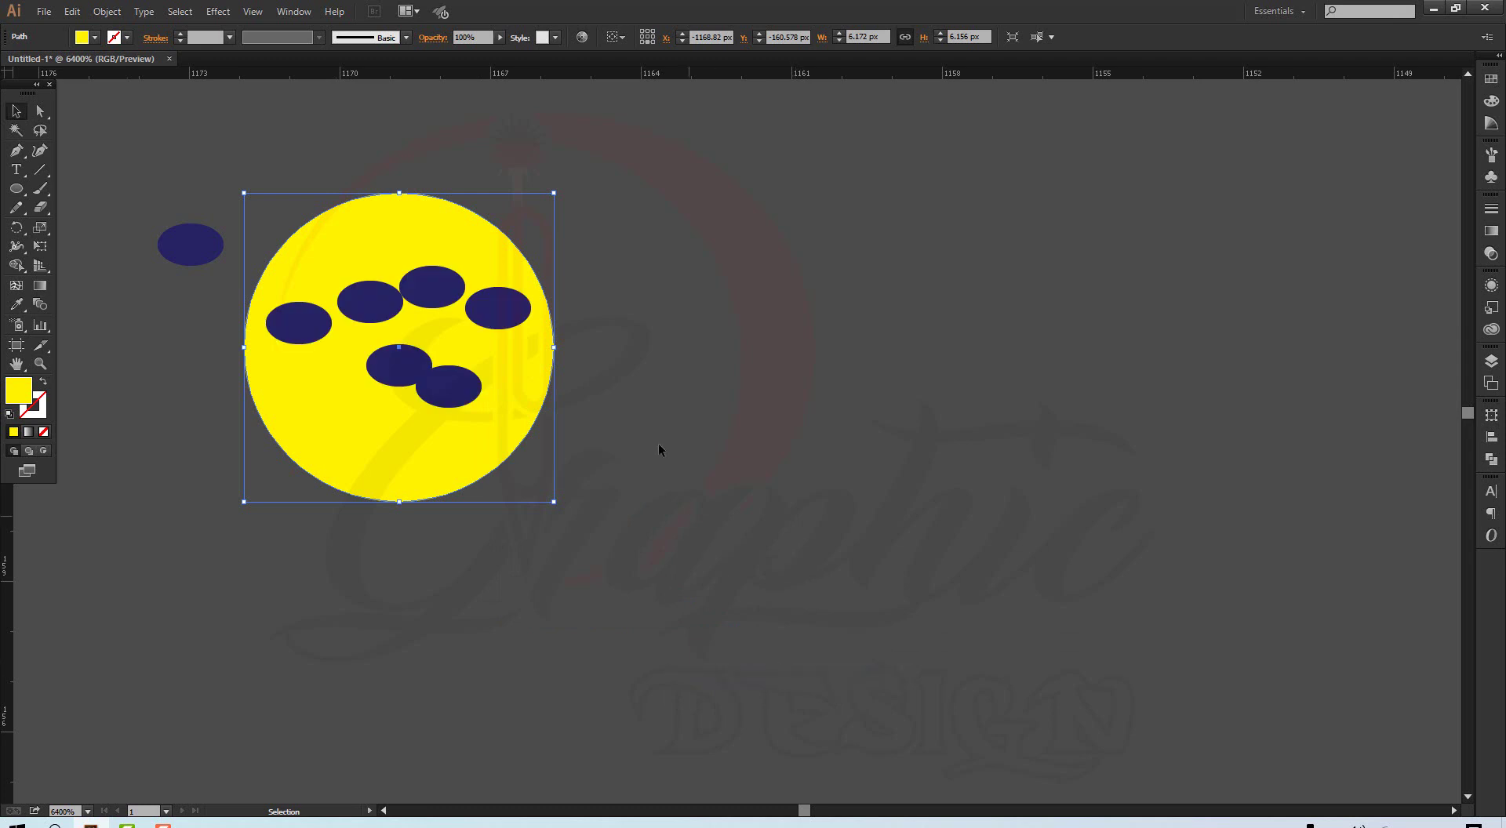
{"action": "left_click", "coordinate": [604, 433]}
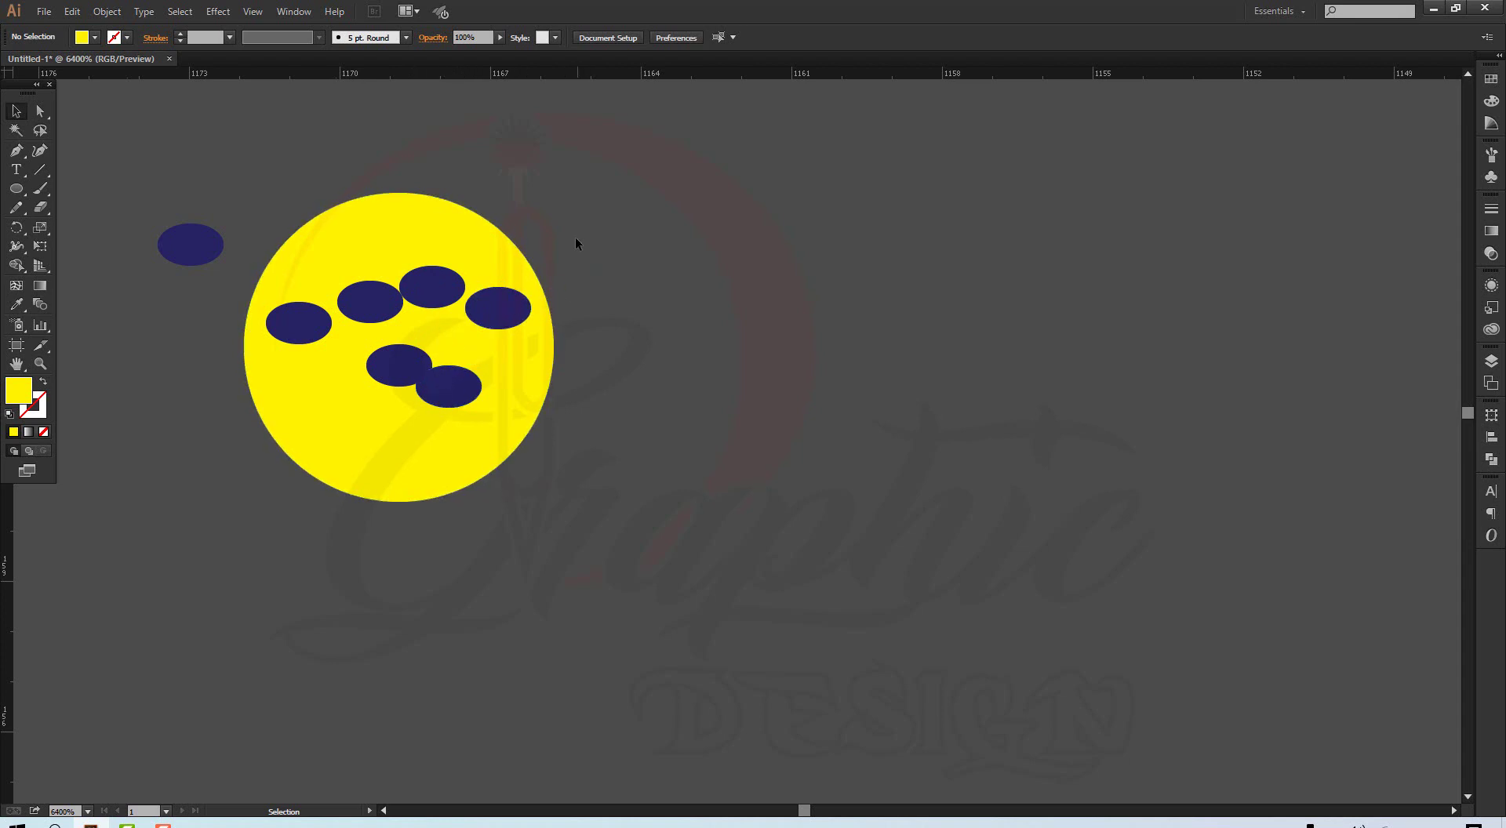
{"action": "left_click", "coordinate": [487, 312]}
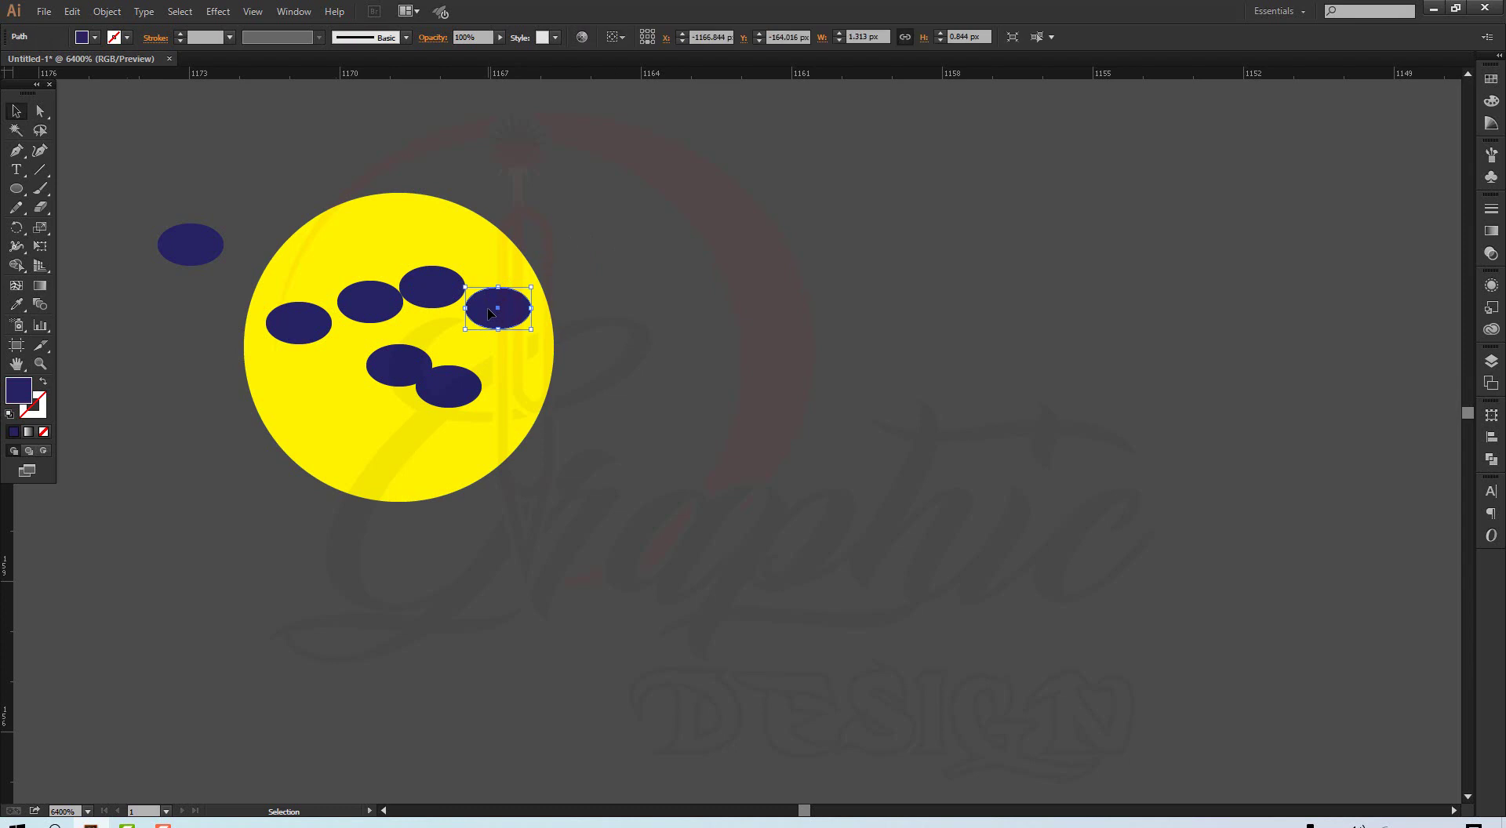
{"action": "left_click", "coordinate": [443, 290], "text": "shift"}
{"action": "left_click", "coordinate": [408, 367], "text": "shift"}
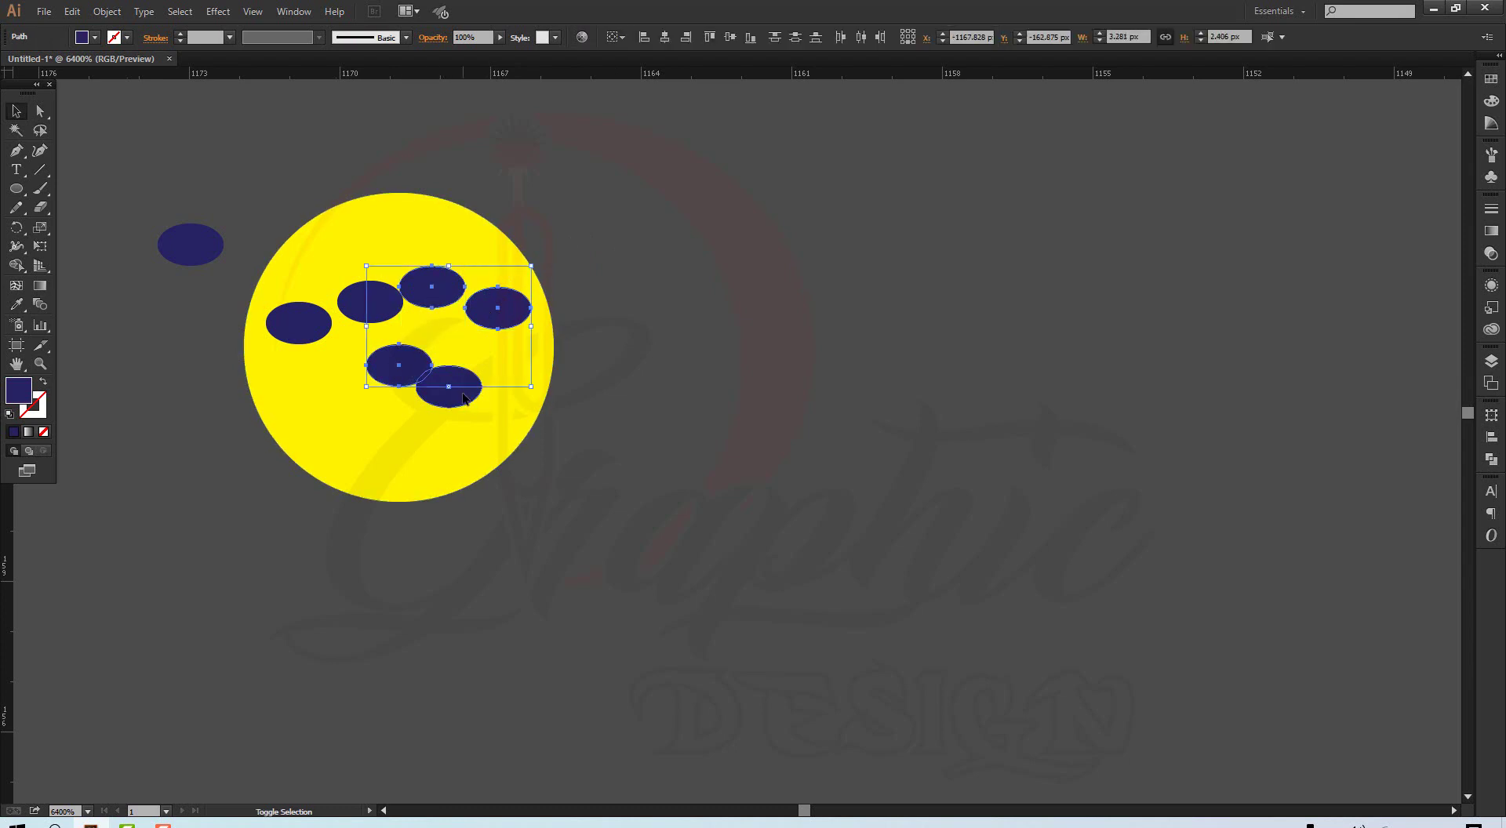
{"action": "left_click", "coordinate": [464, 403], "text": "shift"}
{"action": "left_click", "coordinate": [626, 397]}
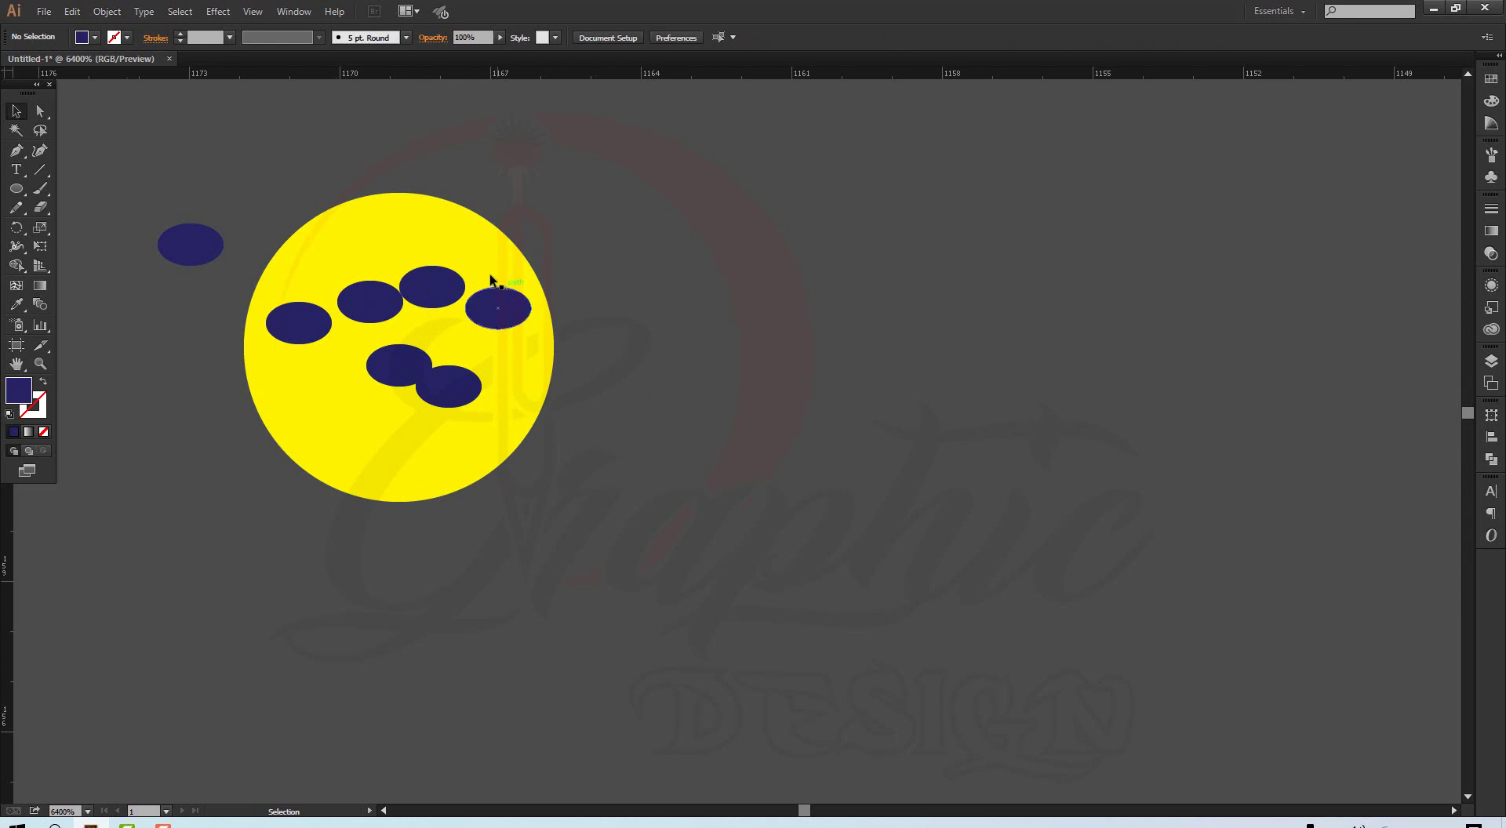
{"action": "left_click", "coordinate": [482, 250]}
{"action": "left_click", "coordinate": [482, 250], "text": "shift"}
{"action": "left_click_drag", "start_coordinate": [622, 260], "coordinate": [411, 396]}
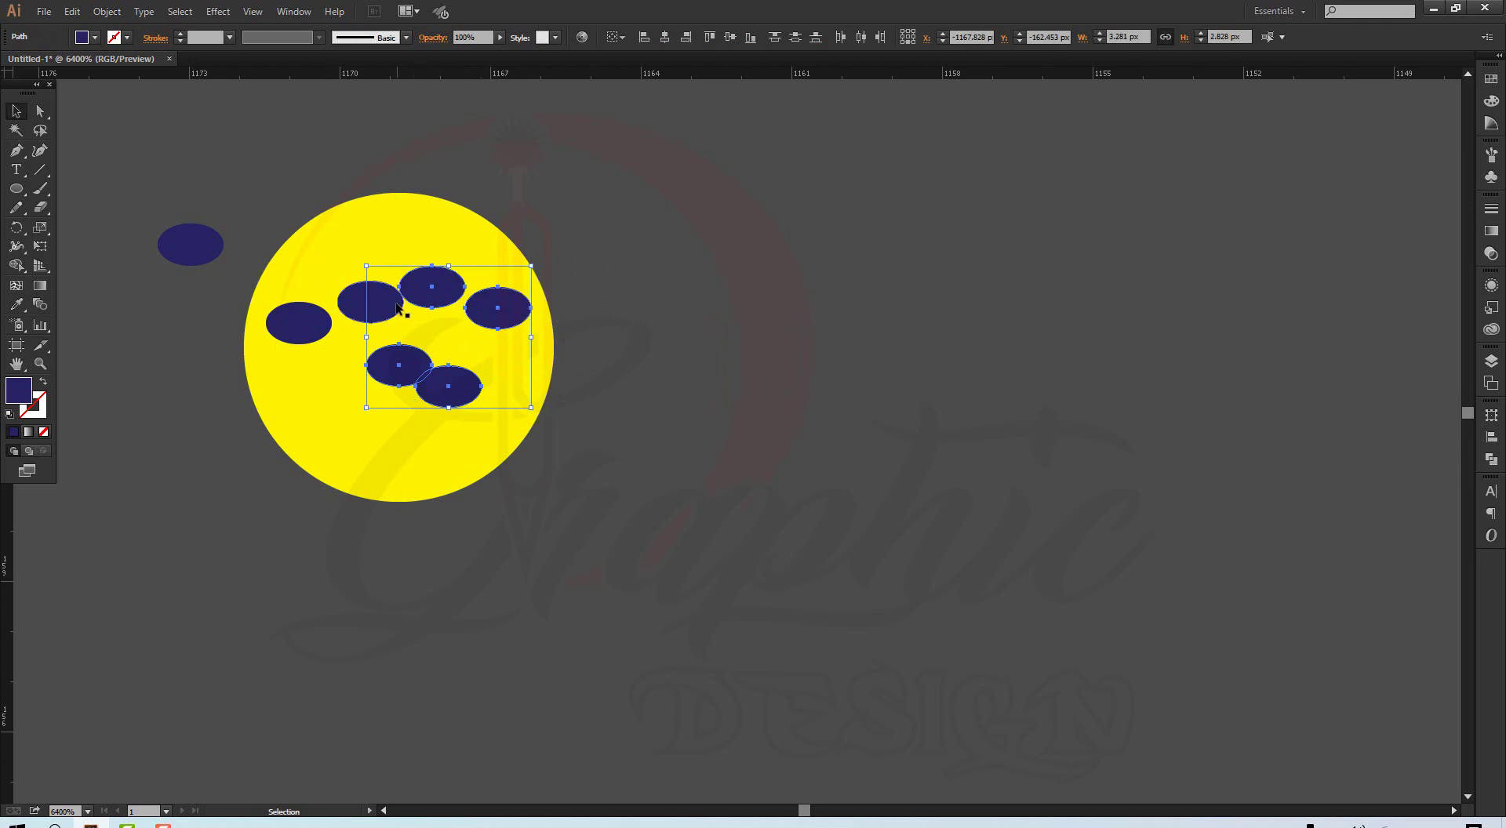
{"action": "key", "text": "a"}
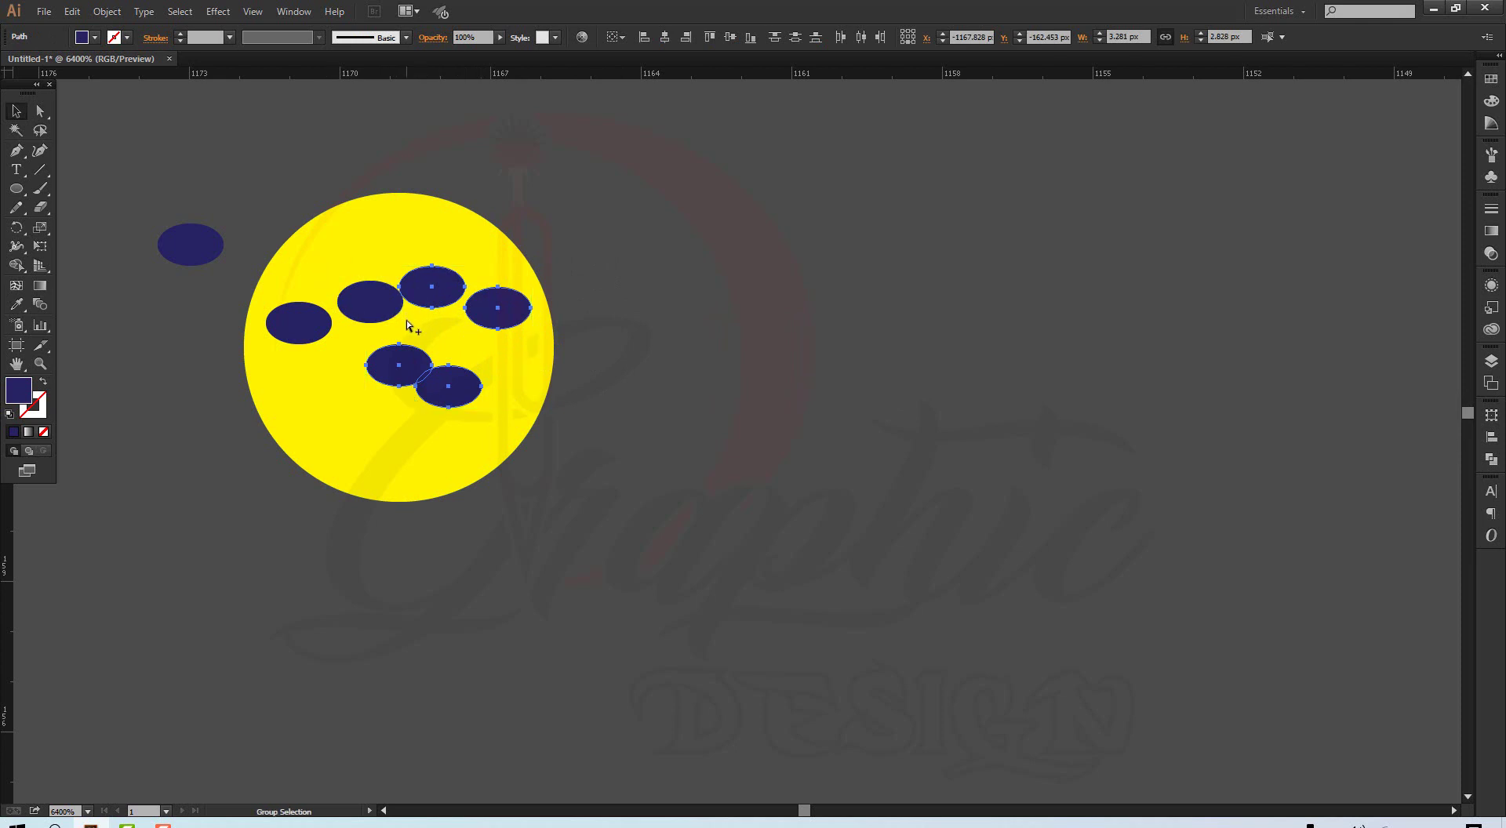
{"action": "key", "text": "ctrl+shift+a"}
{"action": "key", "text": "v"}
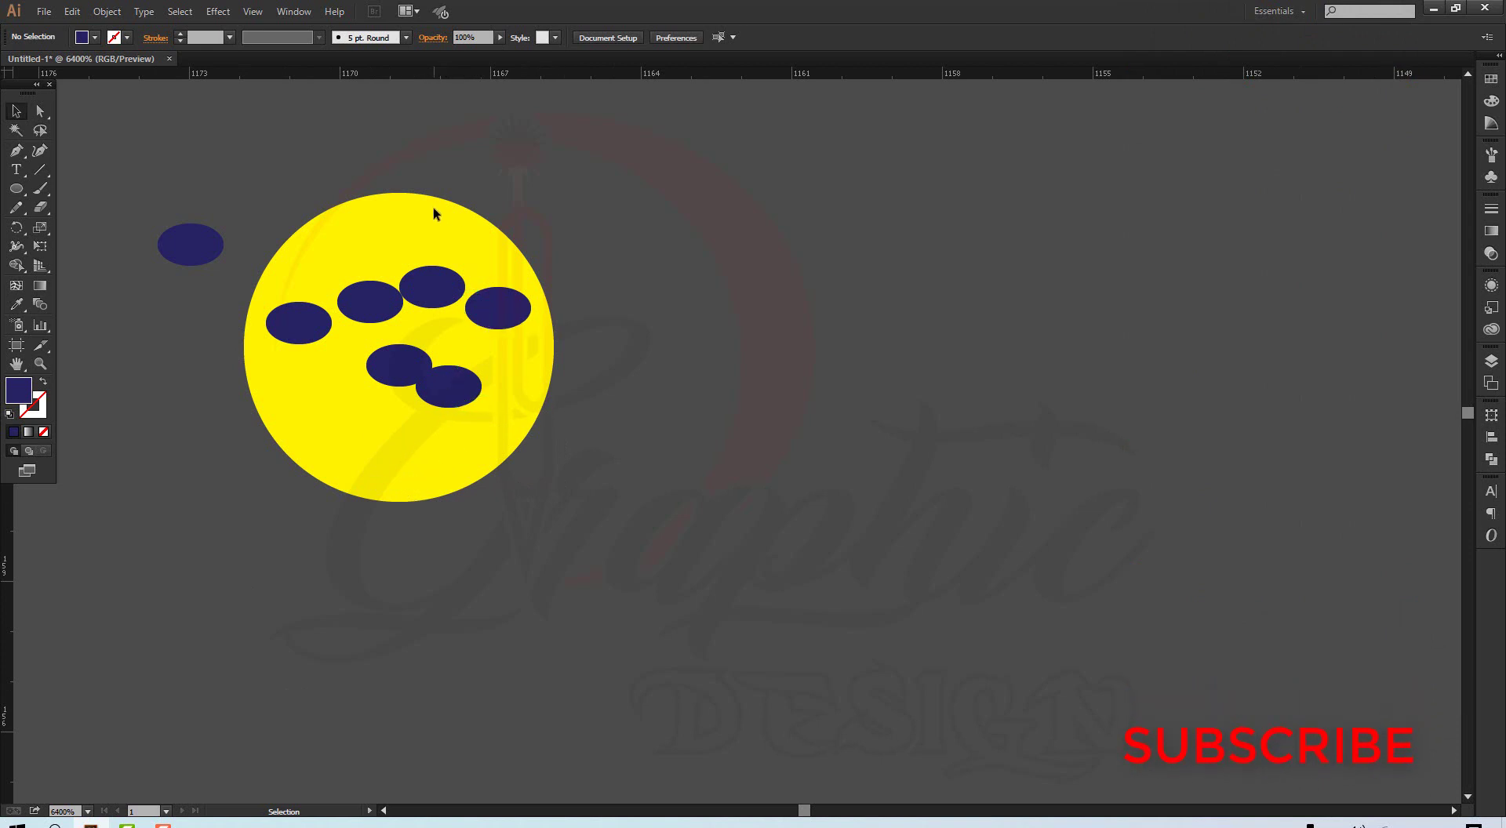
Undo the yellow circle and ellipse copies until only the first navy ellipse remains
{"action": "key", "text": "a"}
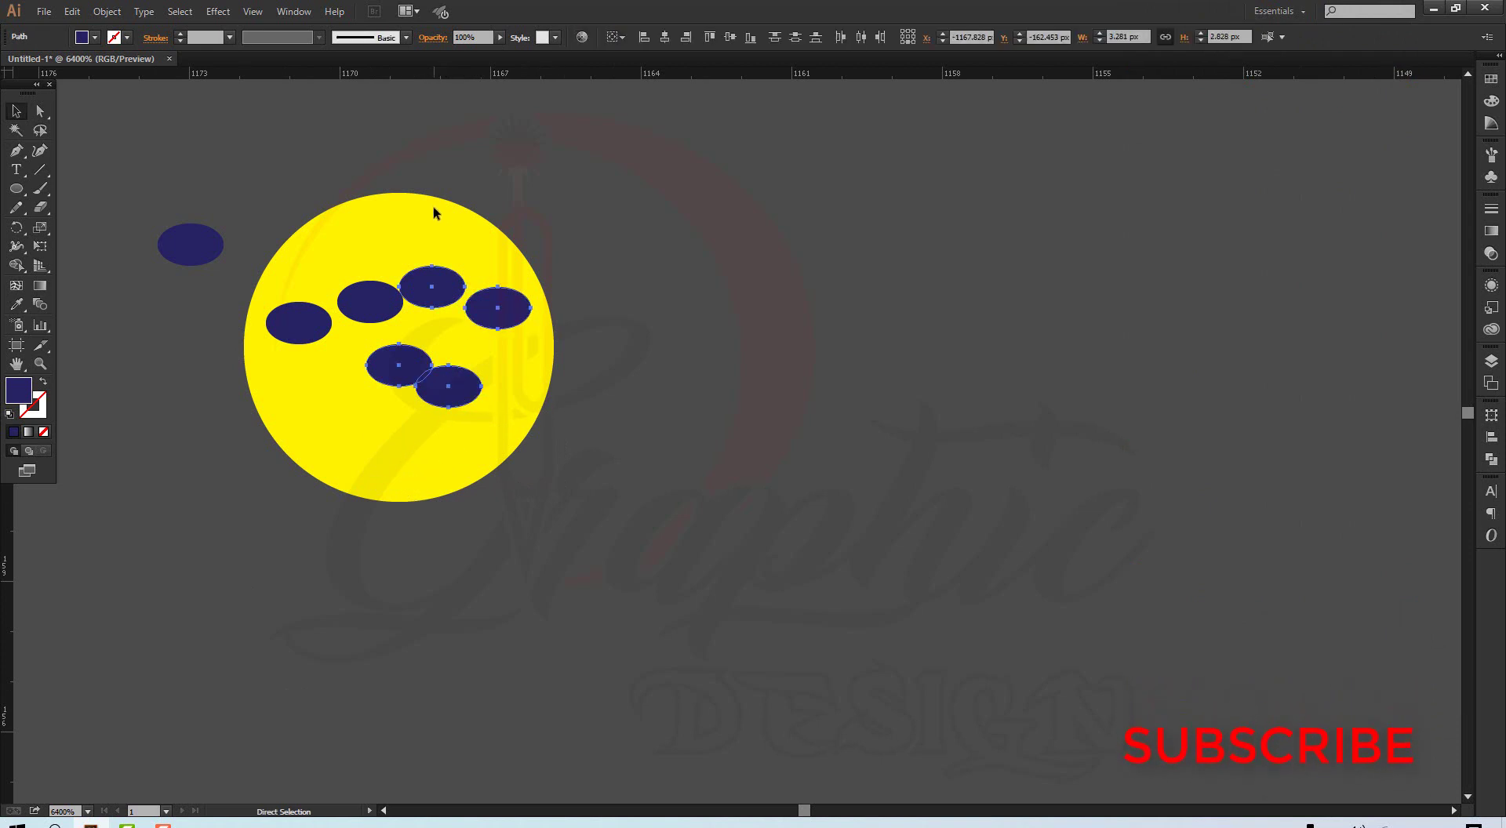
{"action": "left_click", "coordinate": [433, 206]}
{"action": "key", "text": "ctrl+shift+bracketright"}
{"action": "key", "text": "ctrl+z"}
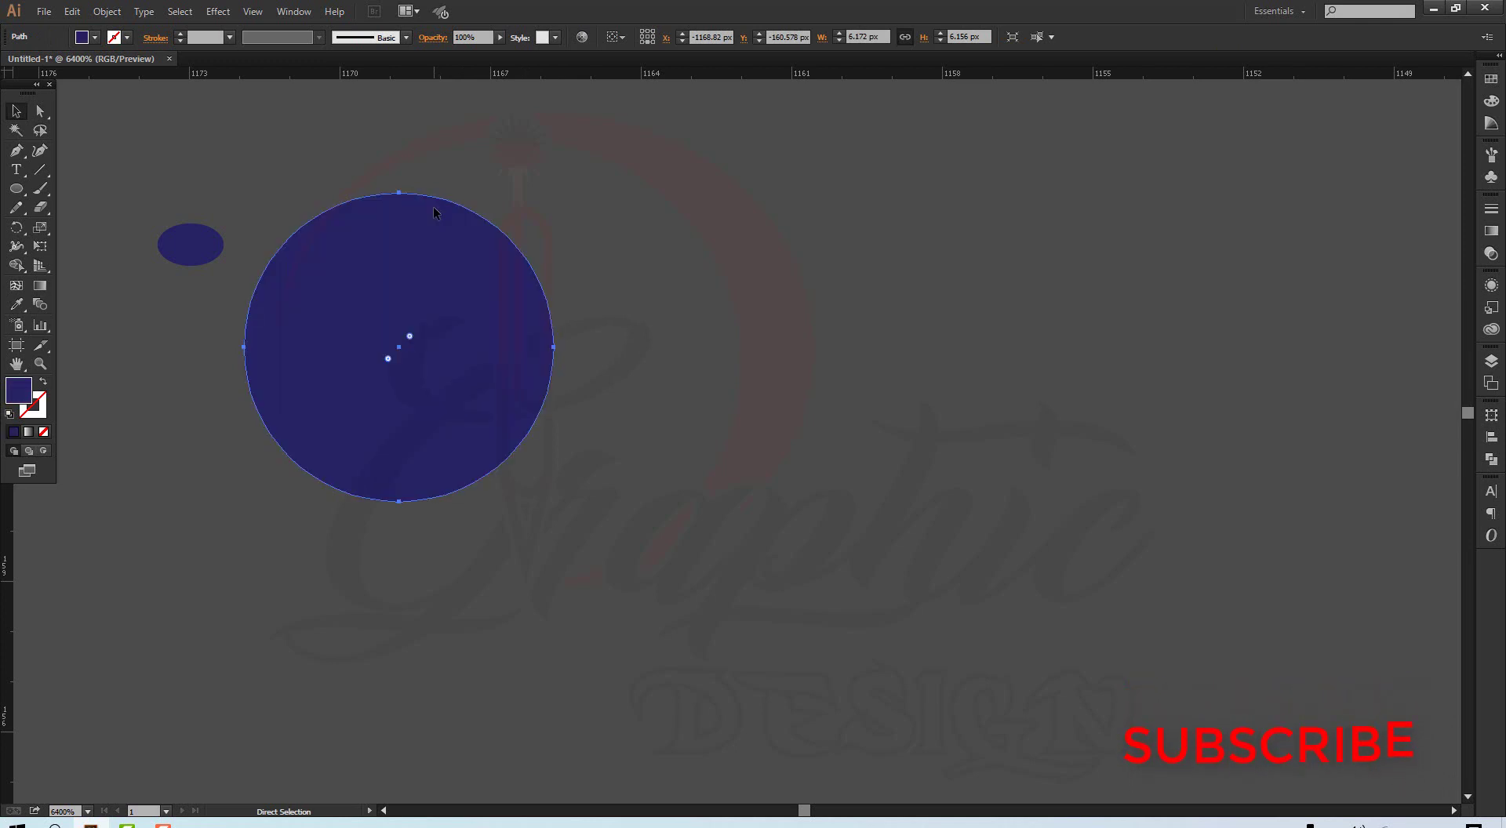
{"action": "key", "text": "ctrl+z"}
{"action": "key", "text": "ctrl+z"}
{"action": "key", "text": "ctrl+z"}
{"action": "key", "text": "ctrl+z"}
{"action": "key", "text": "ctrl+z"}
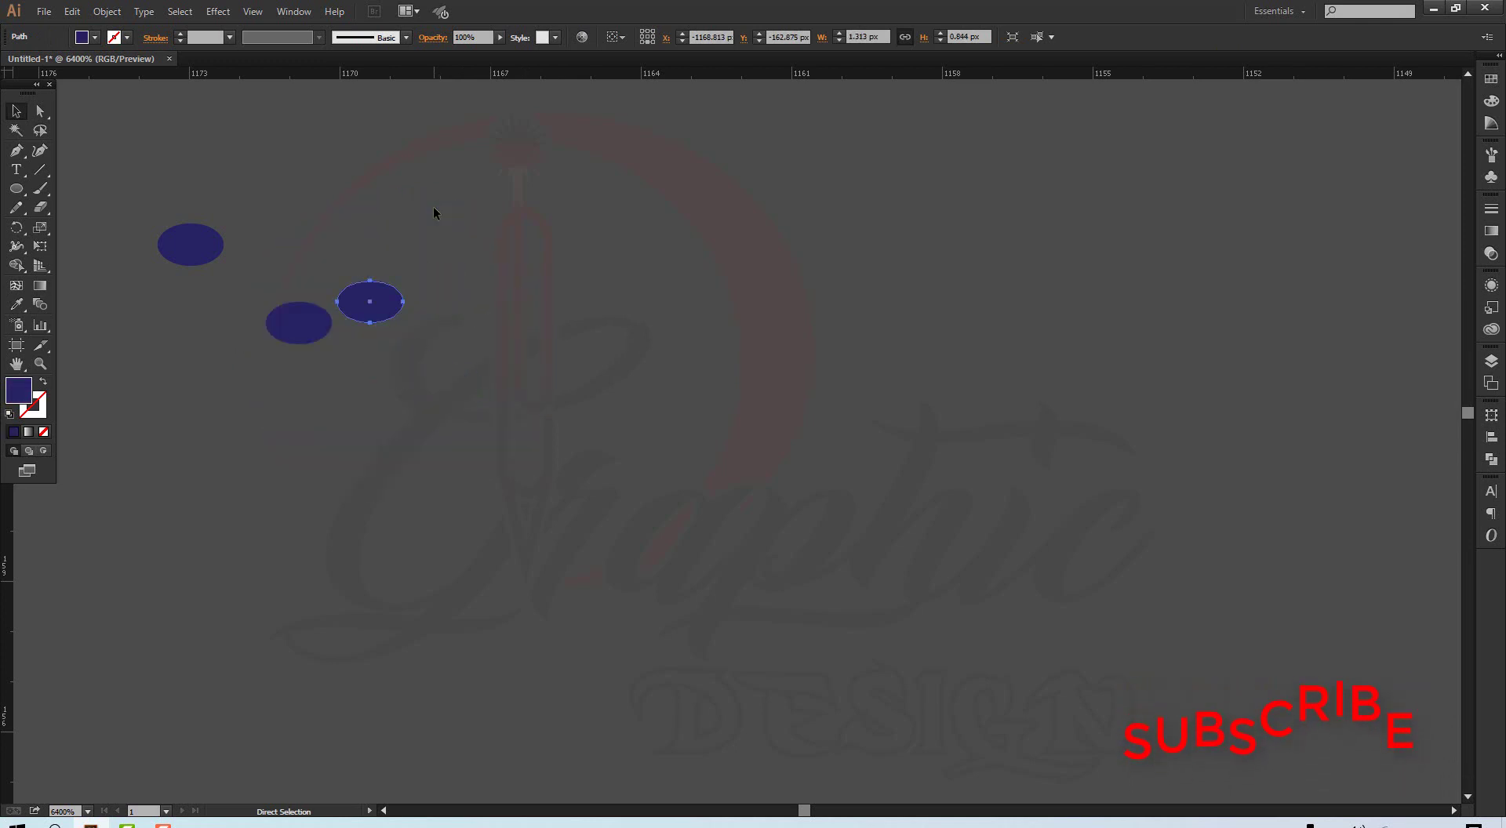
{"action": "key", "text": "ctrl+z"}
{"action": "key", "text": "ctrl+z"}
{"action": "key", "text": "v"}
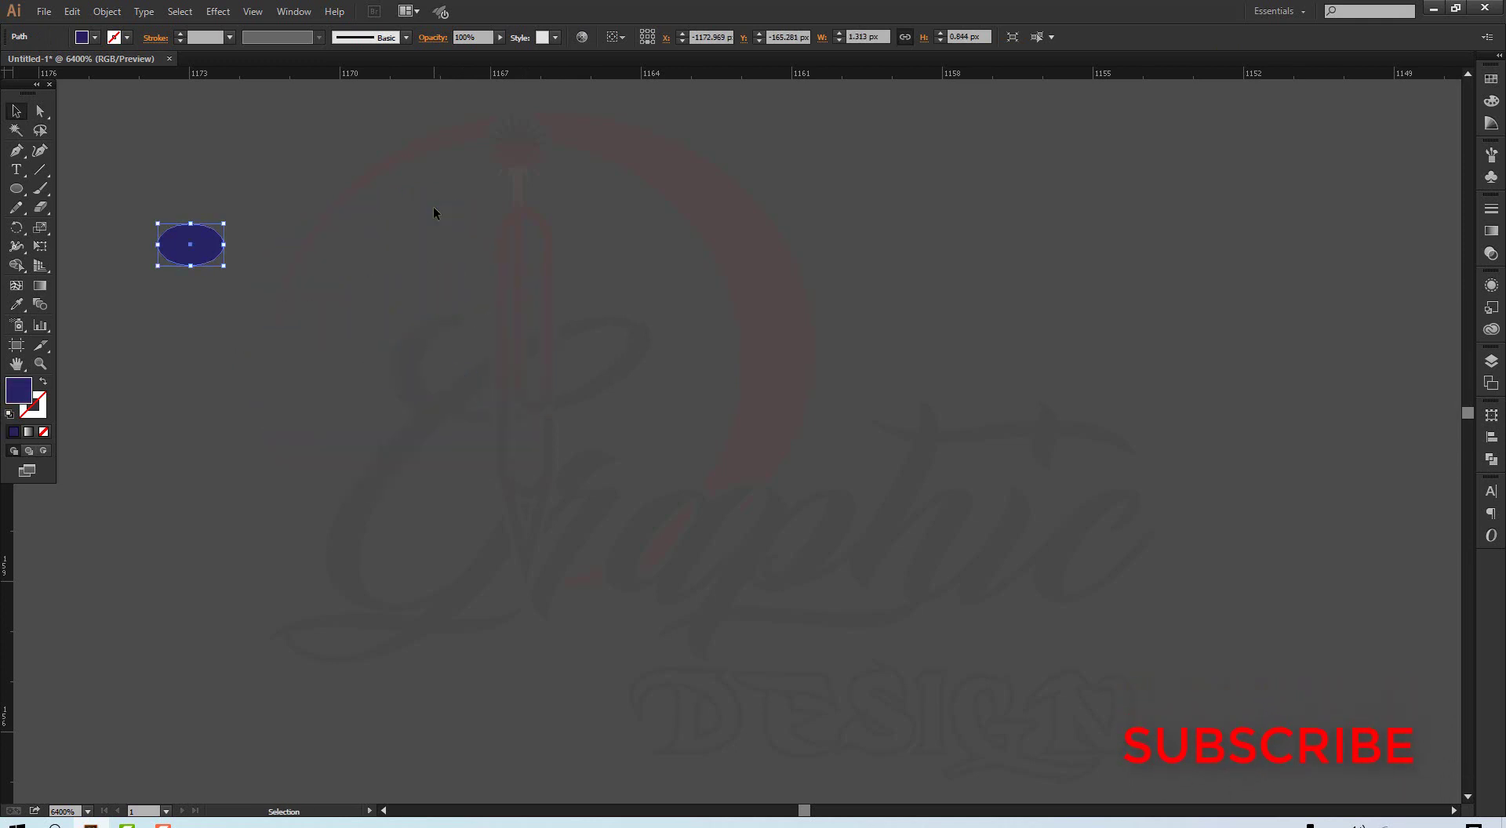